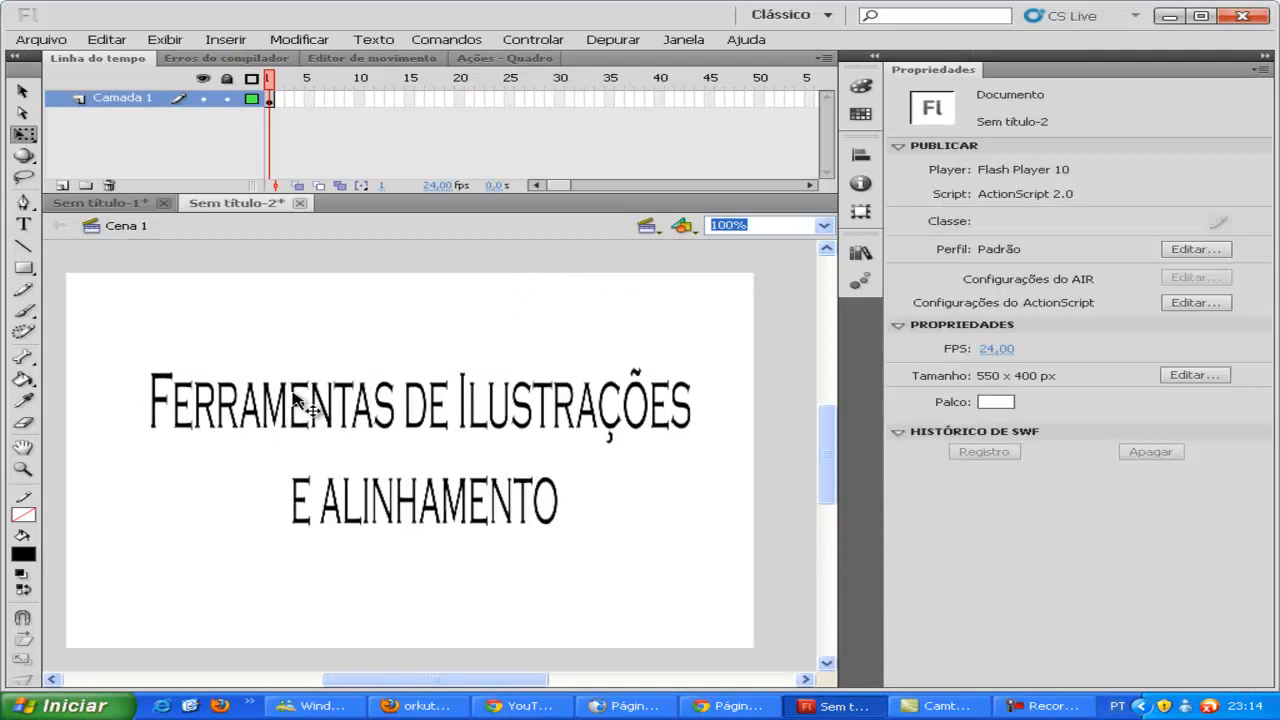
Step: Delete the title text and draw a black borderless rectangle of about 130 × 93 px in the stage's upper-left area
click(450, 425)
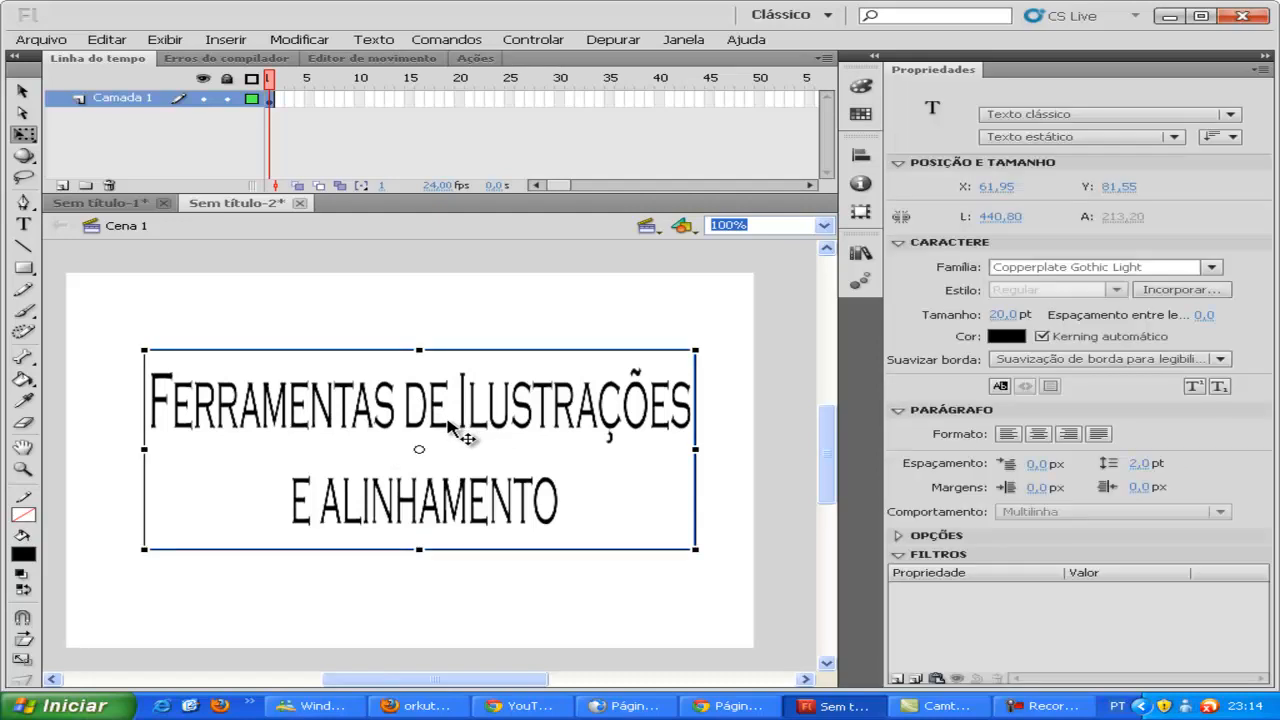
key(Delete)
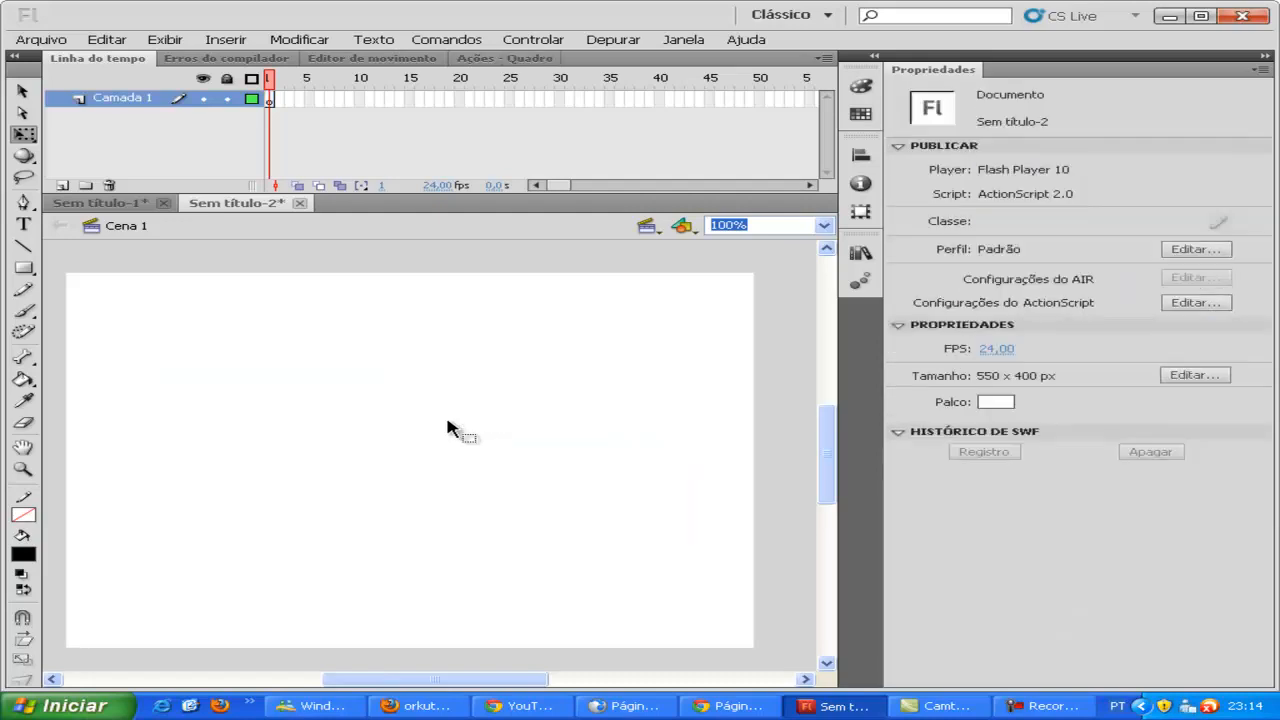
click(24, 268)
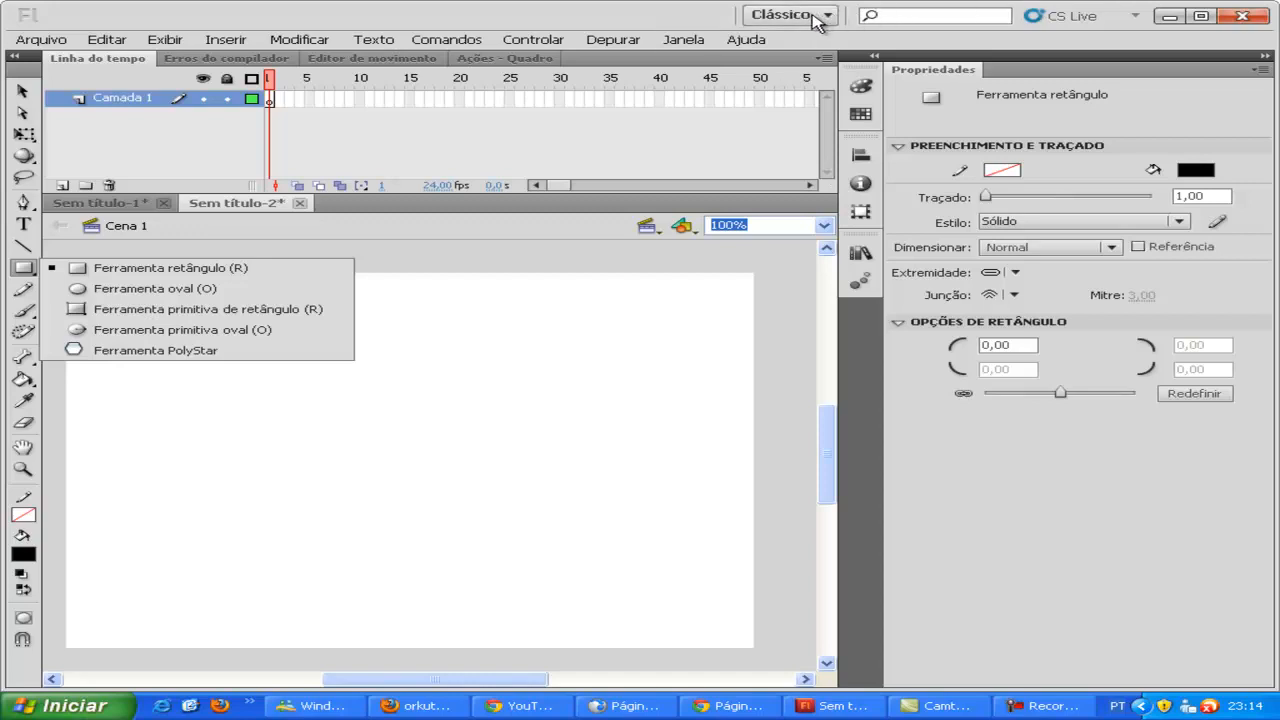
click(125, 269)
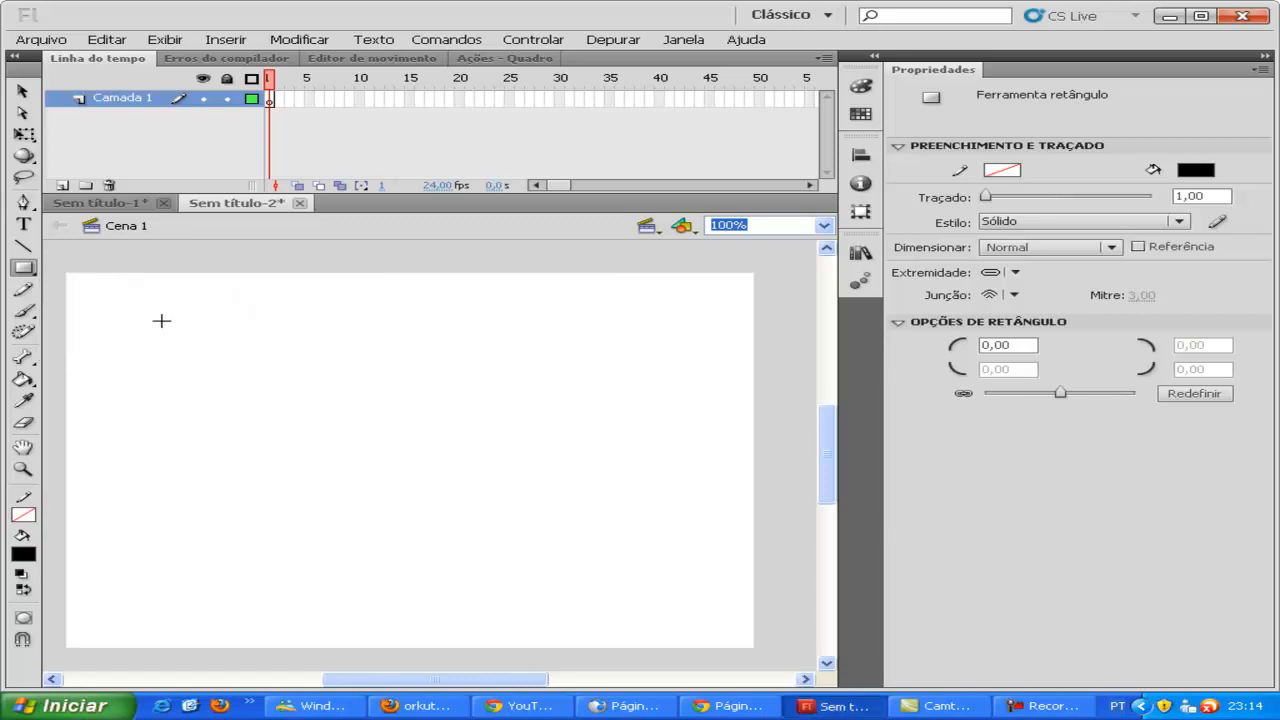
drag(126, 304, 289, 392)
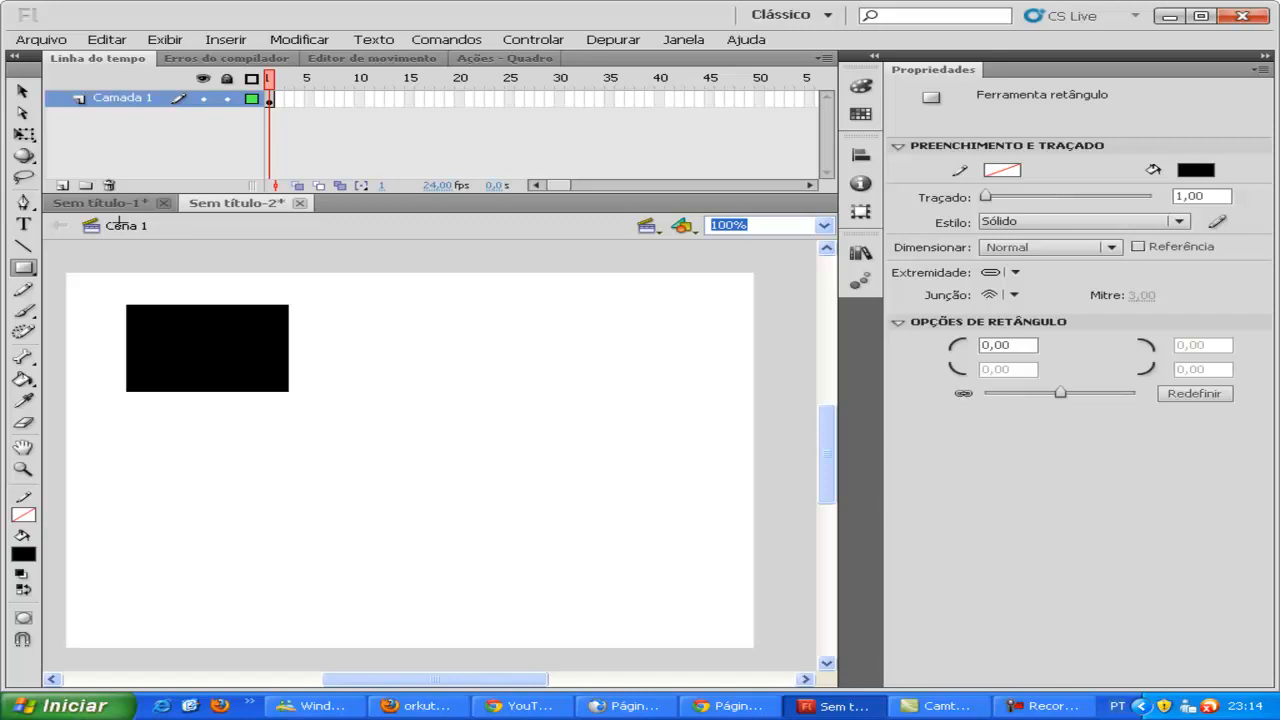
Step: Change the black rectangle's fill color to bright lime green
click(22, 91)
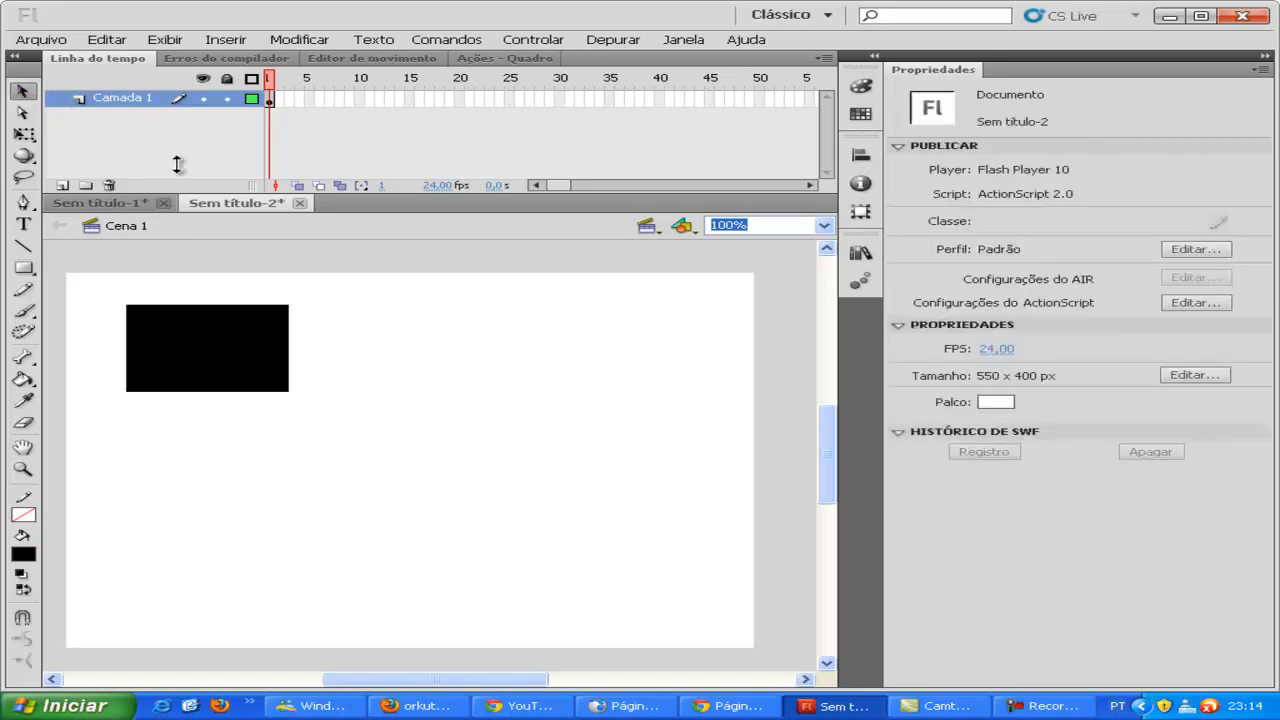
click(251, 349)
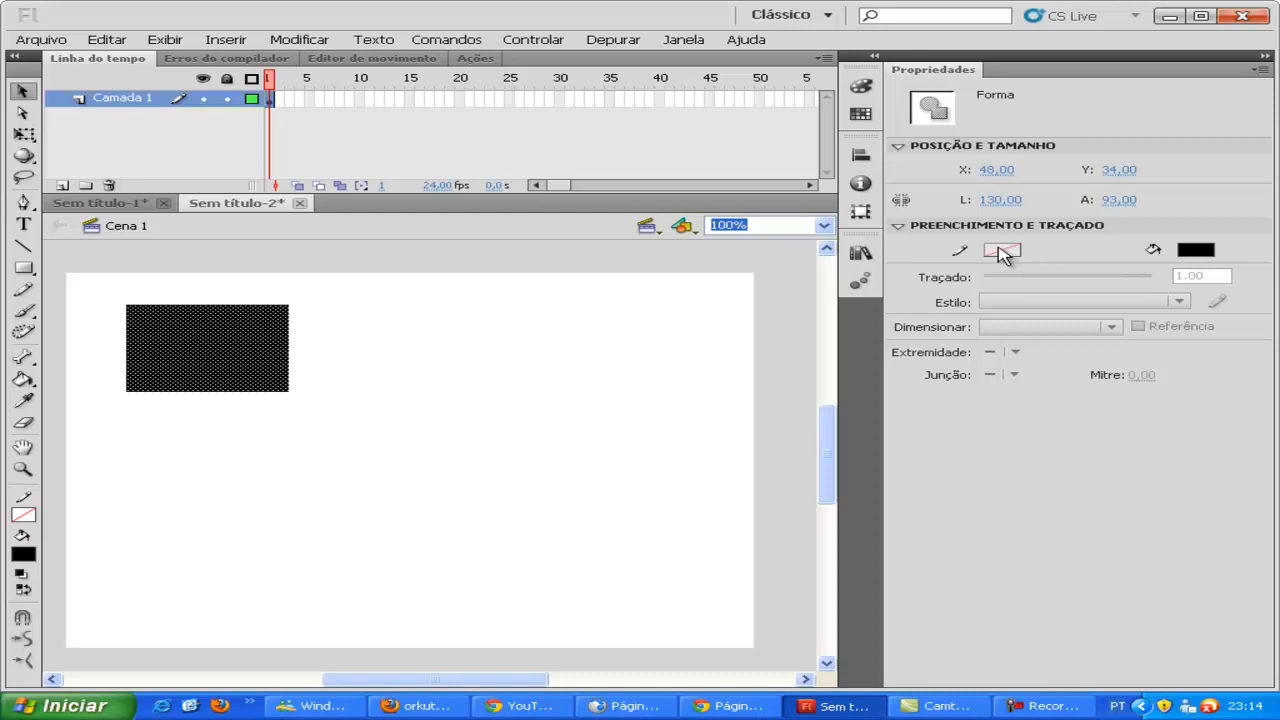
click(1200, 252)
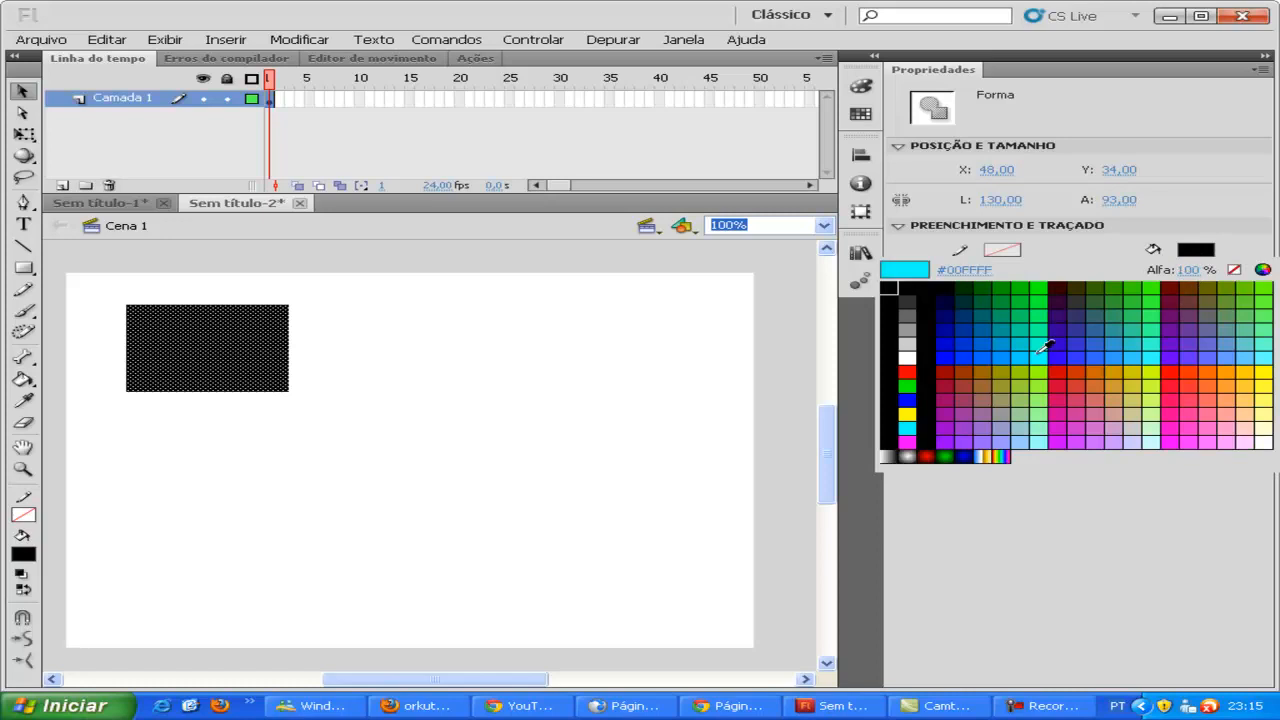
click(1038, 372)
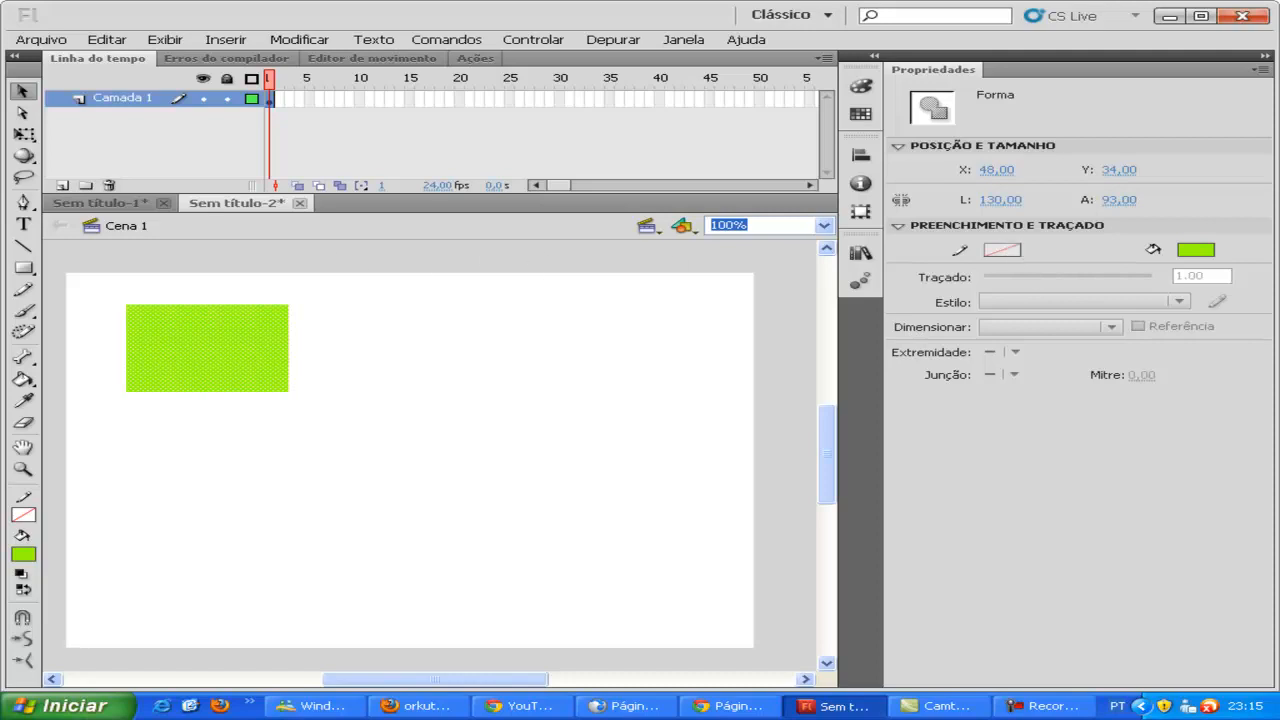
Step: Draw a rectangle with a black stroke and blue fill to the right of the green one
click(24, 267)
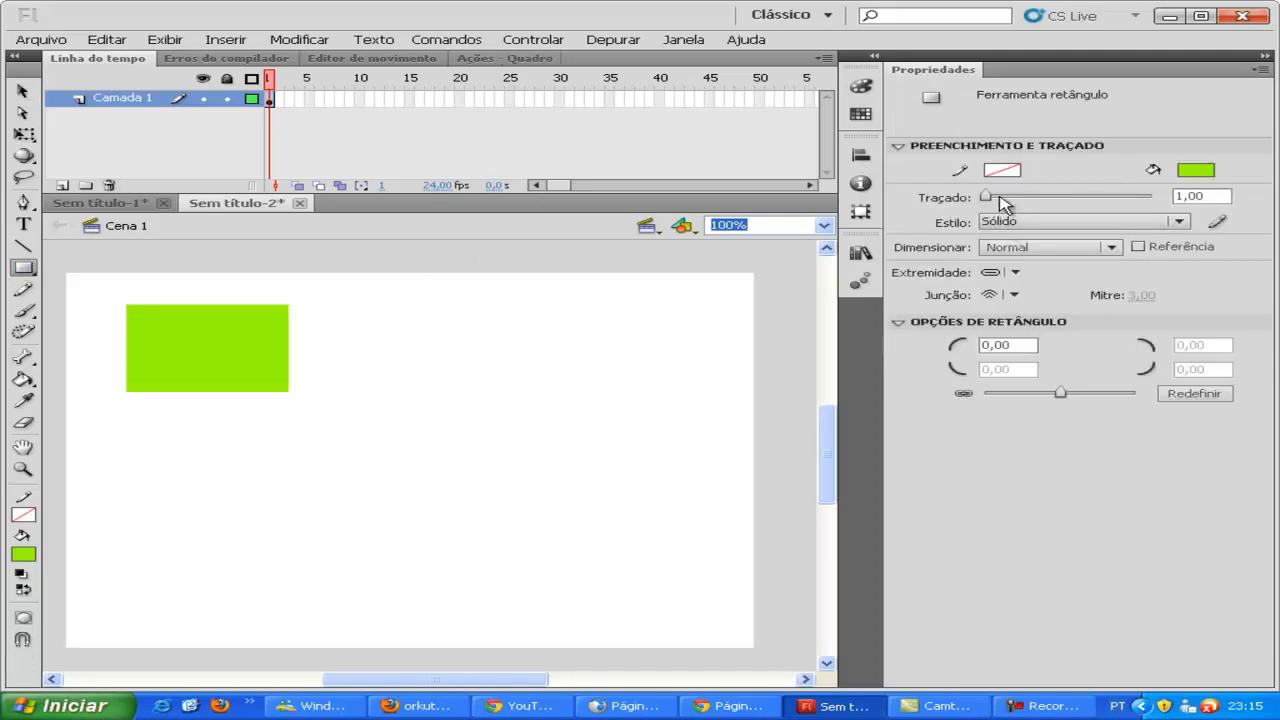
click(1007, 179)
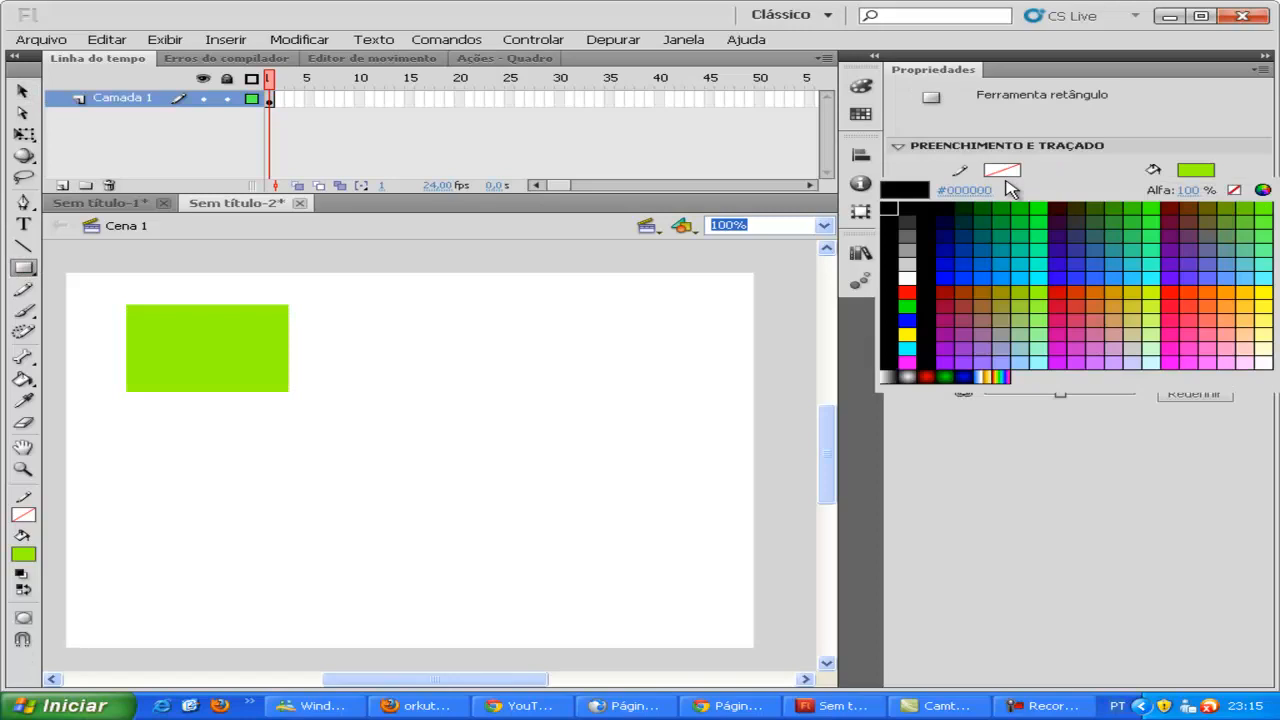
click(889, 318)
click(1202, 168)
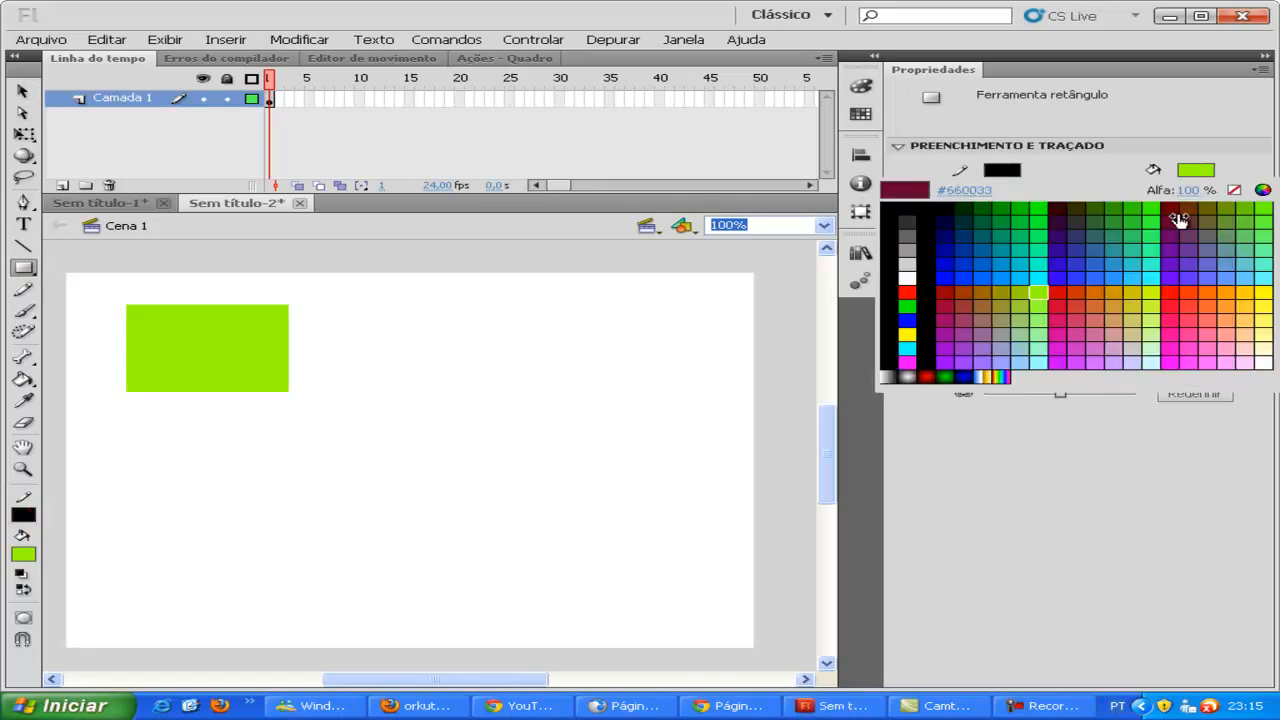
click(915, 322)
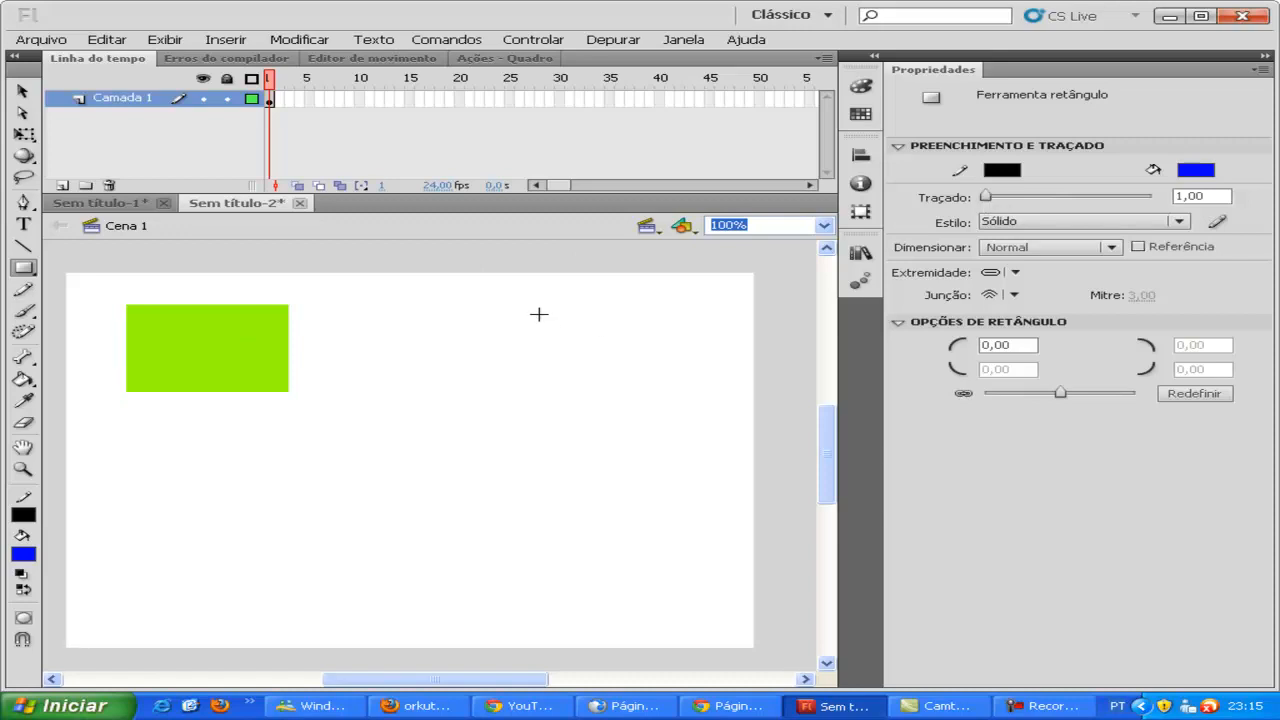
drag(358, 300, 502, 350)
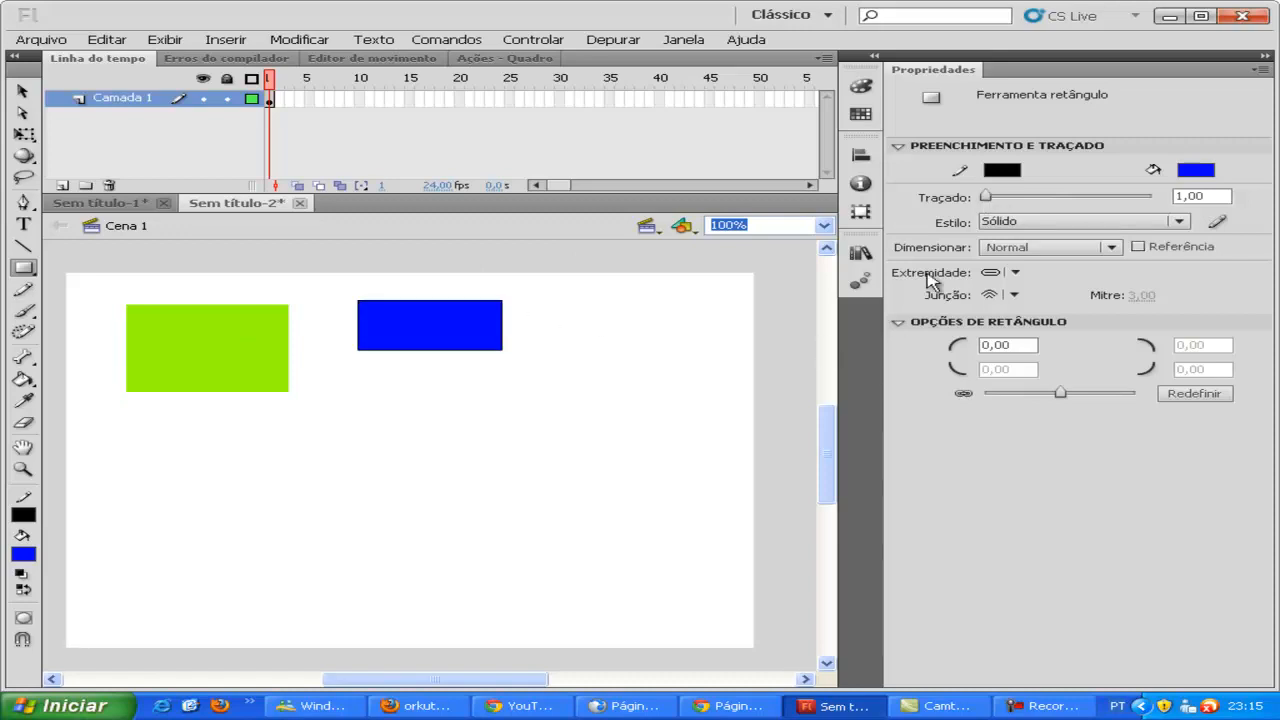
Step: Draw two blue rectangles with a black stroke of 9.90, one Sólido at the stage's upper right and one Tracejada below the green rectangle
mouse_move(987, 197)
mouse_down()
mouse_move(999, 197)
mouse_move(990, 206)
mouse_up()
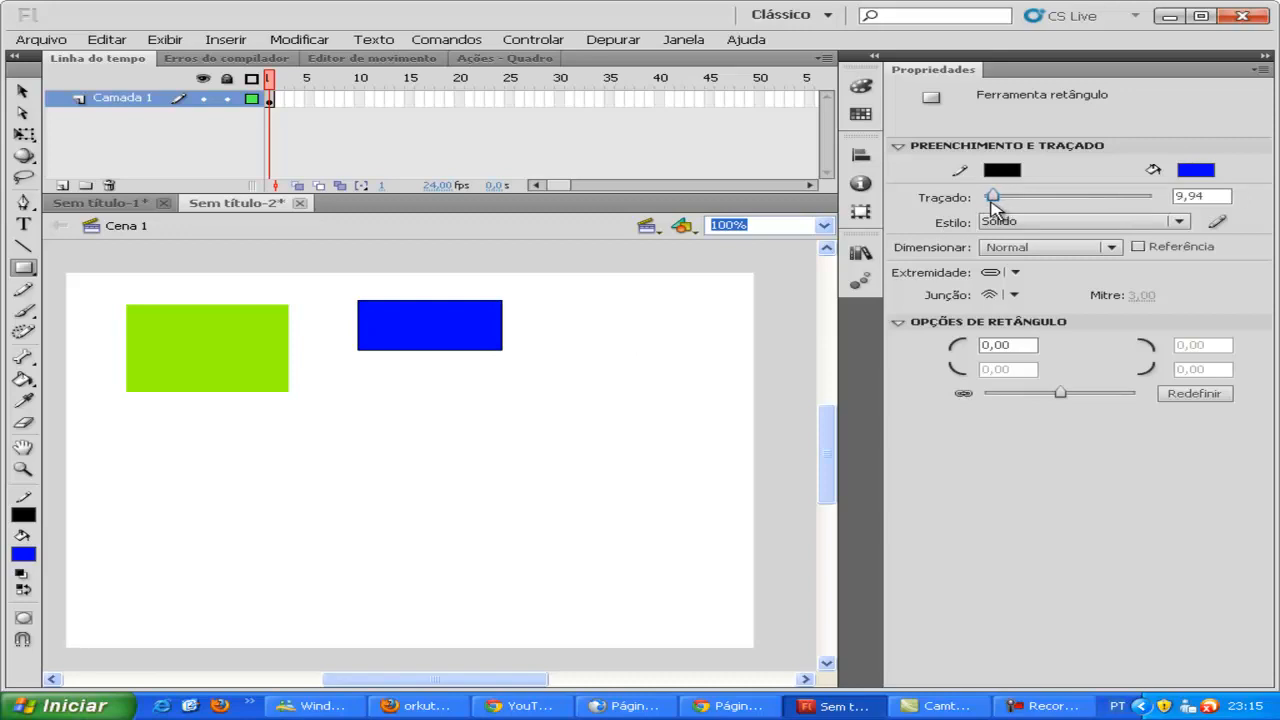
mouse_move(556, 310)
mouse_down()
mouse_move(763, 449)
mouse_move(693, 427)
mouse_up()
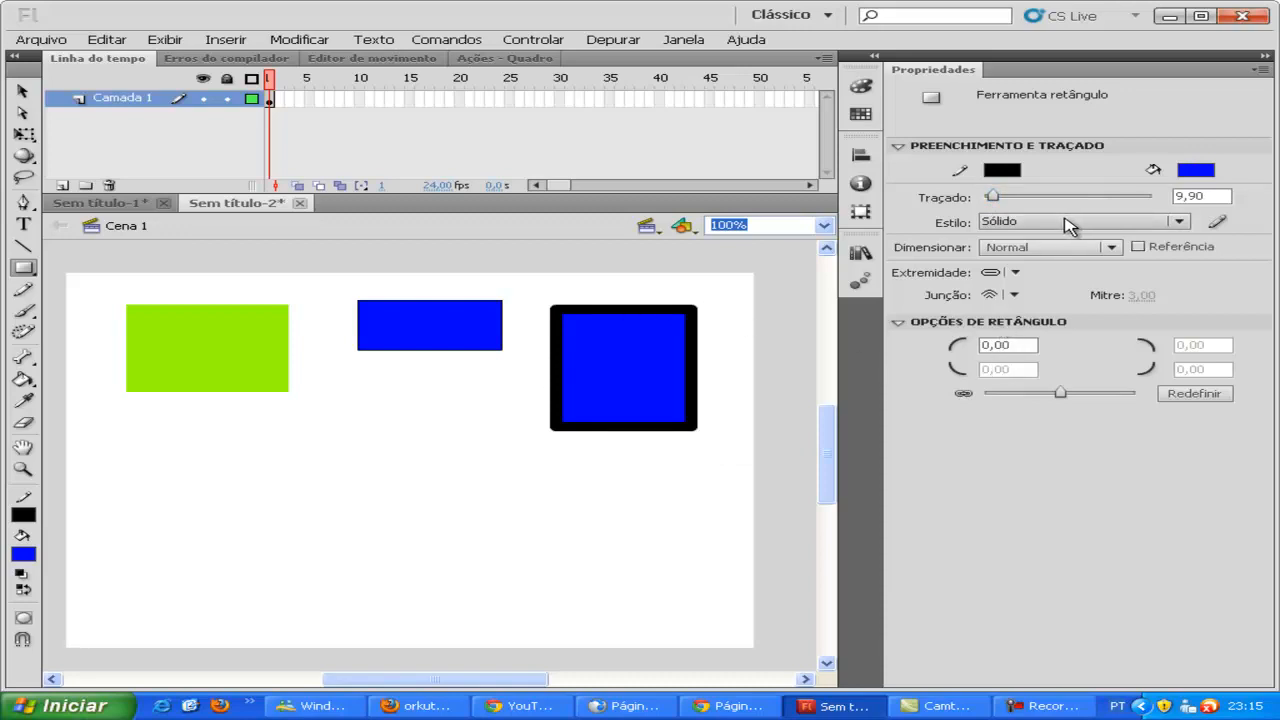
click(1100, 224)
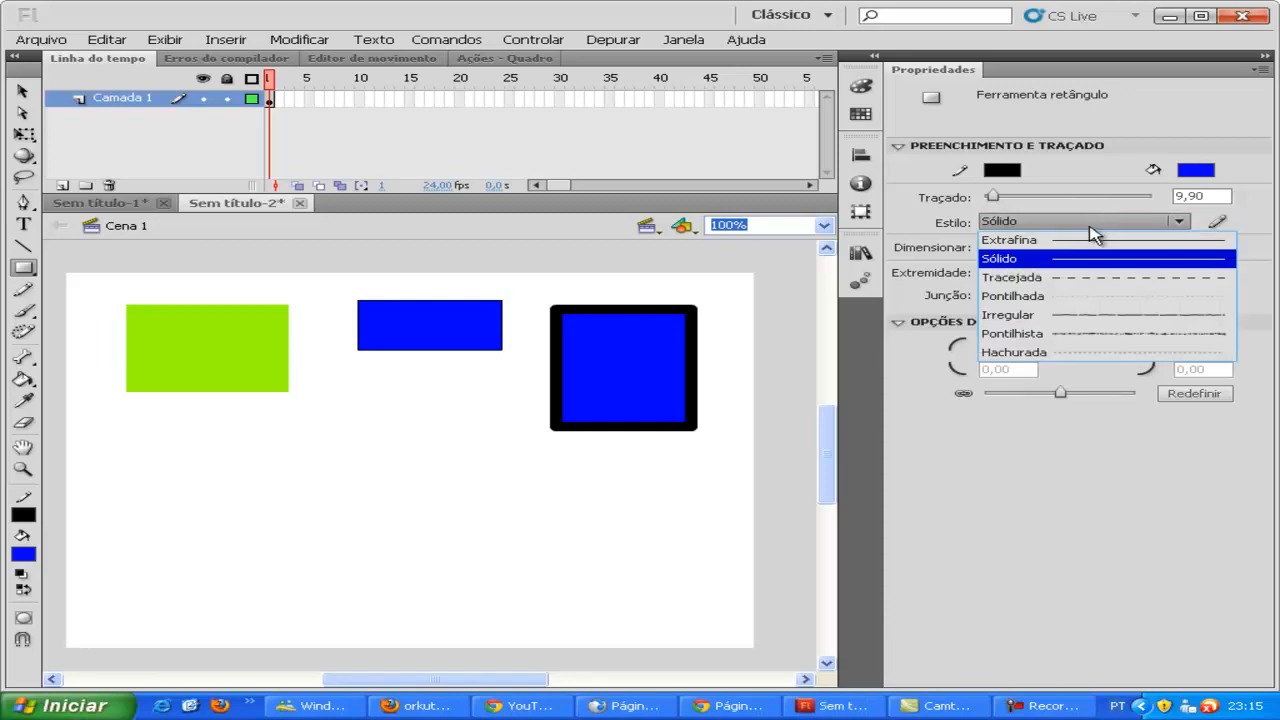
click(1076, 287)
drag(145, 437, 296, 498)
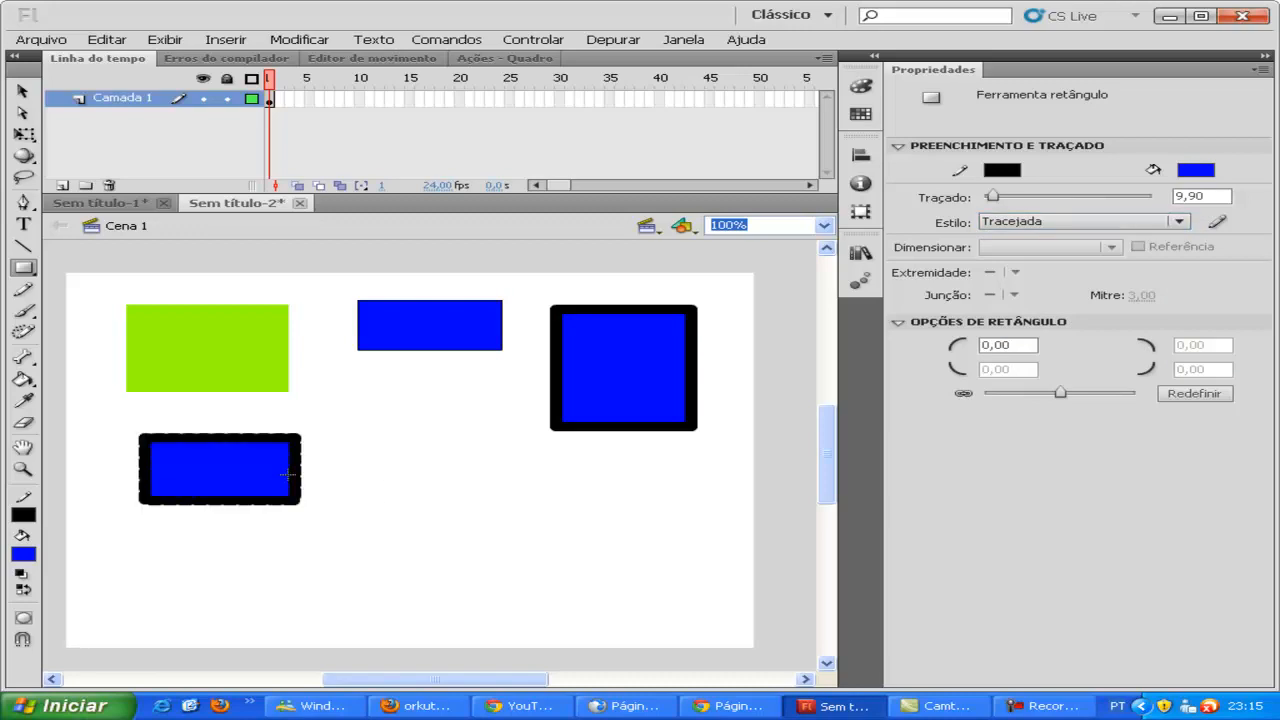
click(1085, 225)
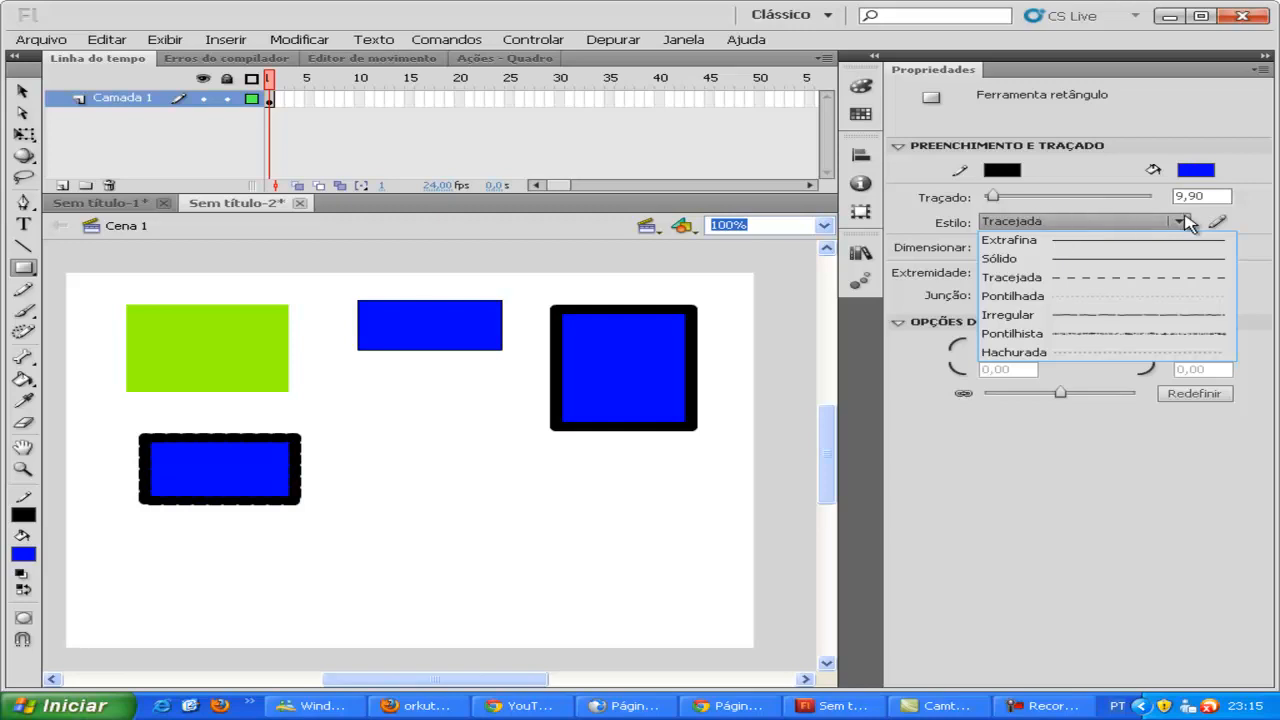
click(950, 233)
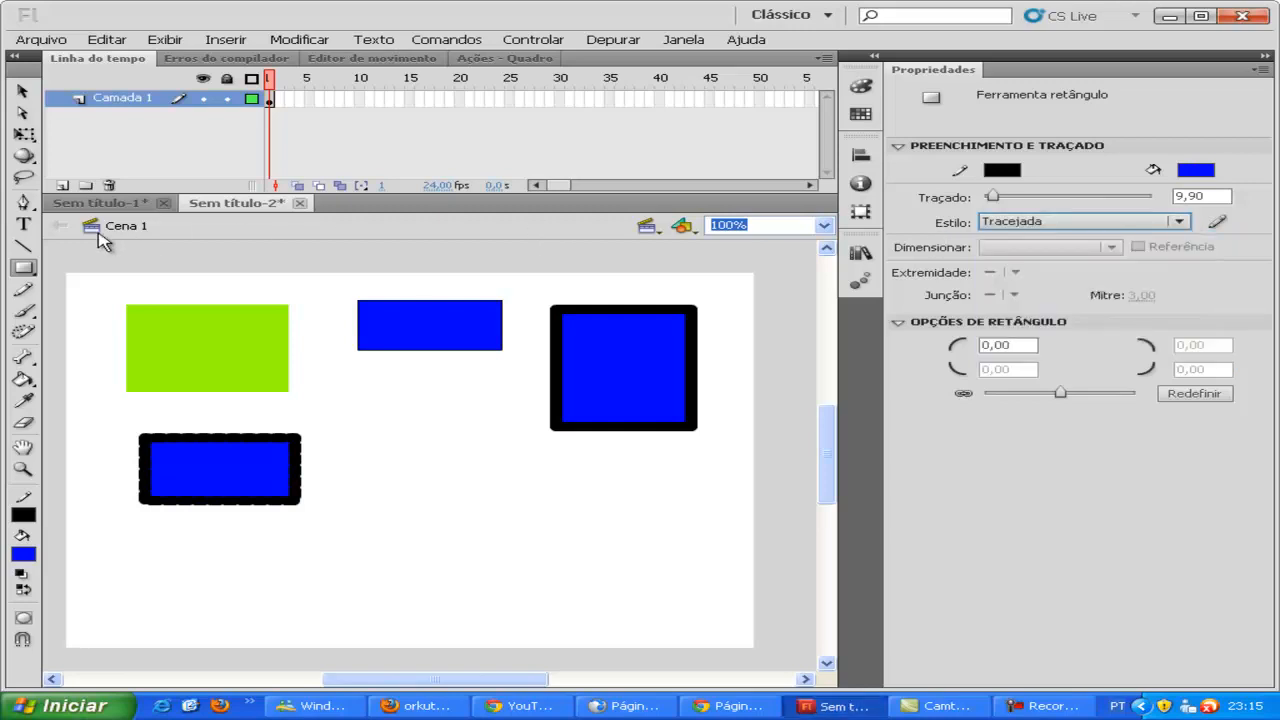
Step: Pull the blue fill out of the thick solid-outlined rectangle and merge it with the fill from the dashed rectangle
click(22, 91)
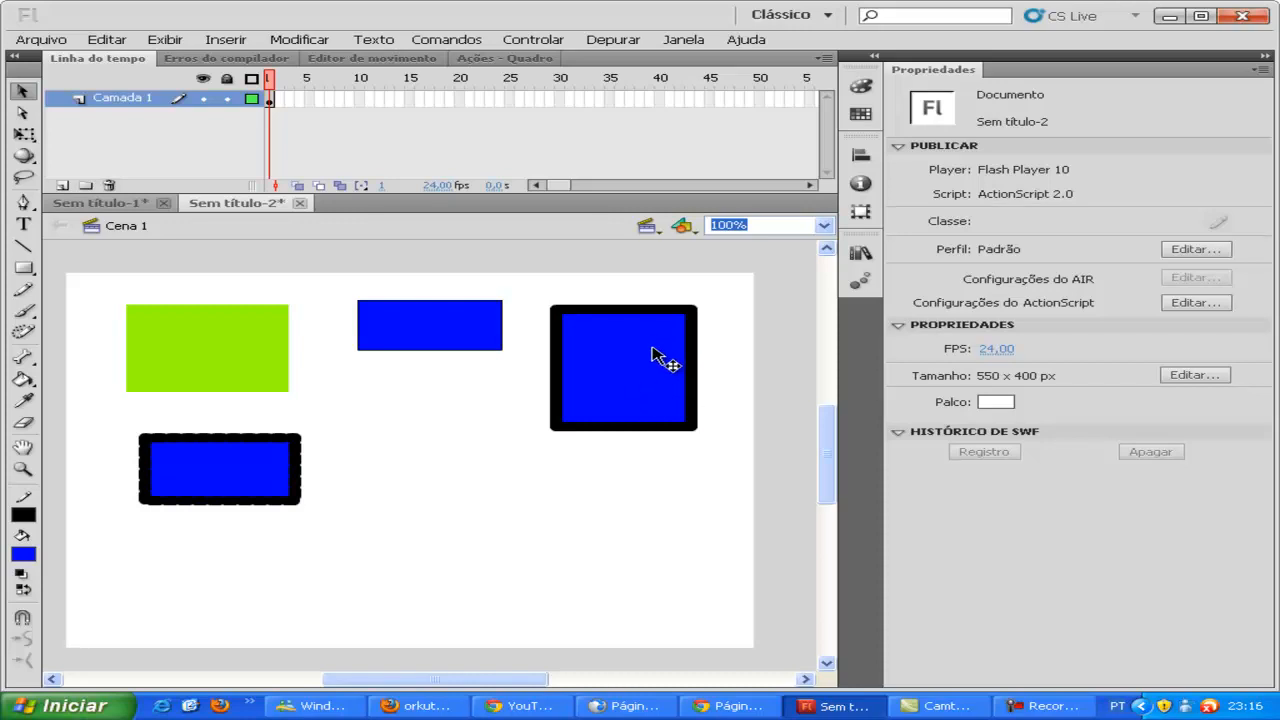
mouse_move(663, 357)
mouse_down()
mouse_move(543, 526)
mouse_move(548, 478)
mouse_move(527, 460)
mouse_up()
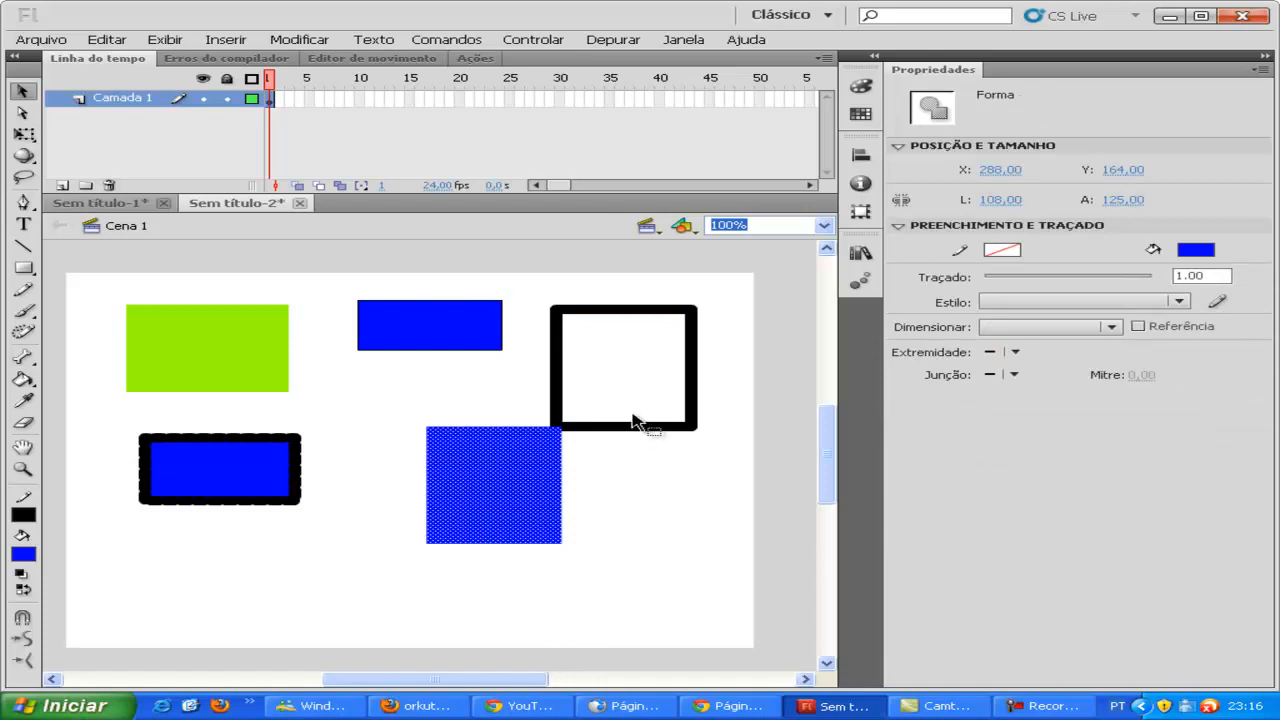
drag(556, 492, 516, 432)
click(420, 422)
click(393, 462)
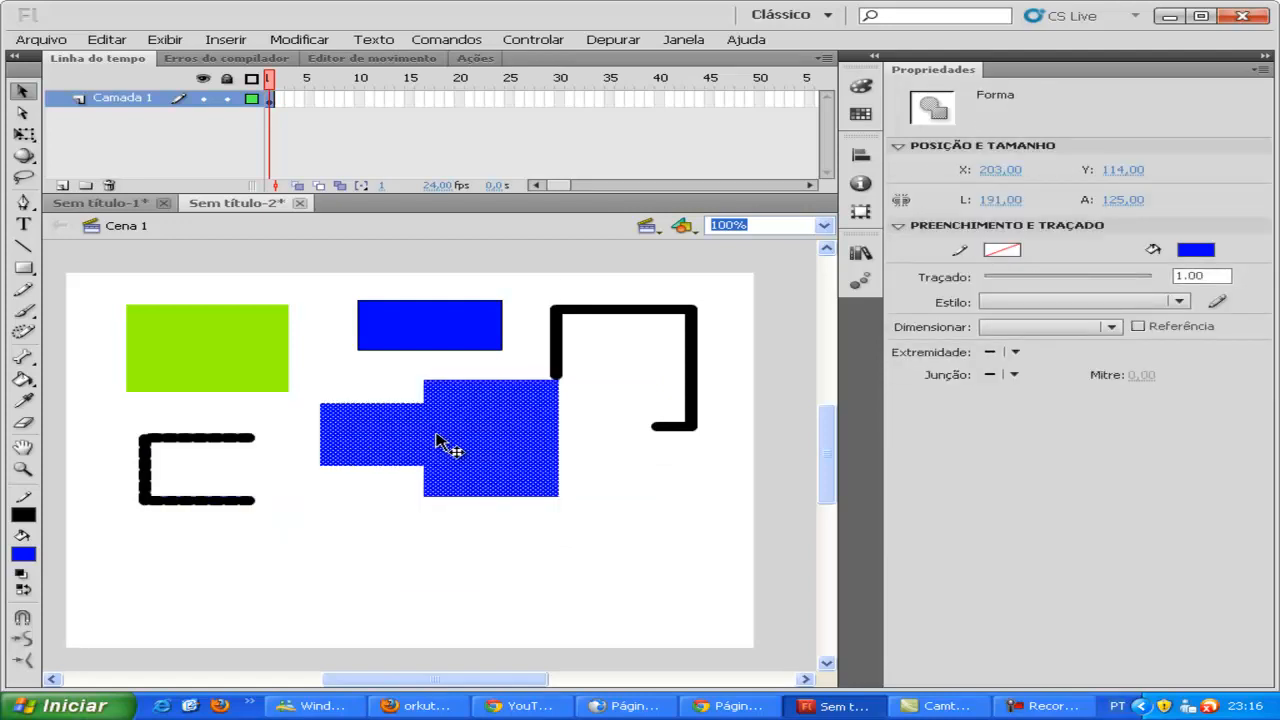
Step: Merge the thin-outlined rectangle's blue fill with the combined blue shape and move them lower on the stage
click(494, 529)
drag(505, 453, 533, 512)
click(530, 558)
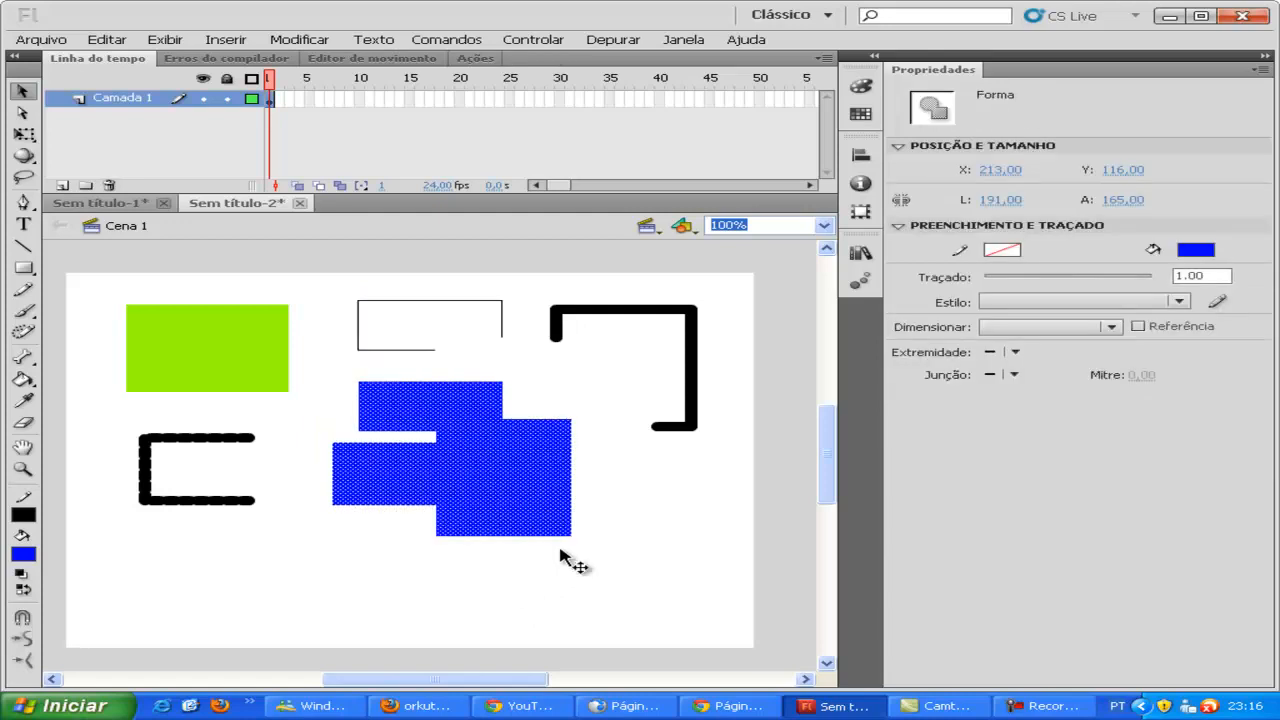
Step: Place the merged blue shape over part of the green rectangle, deselect it, and move it away to cut out the overlap
click(620, 505)
drag(531, 466, 423, 424)
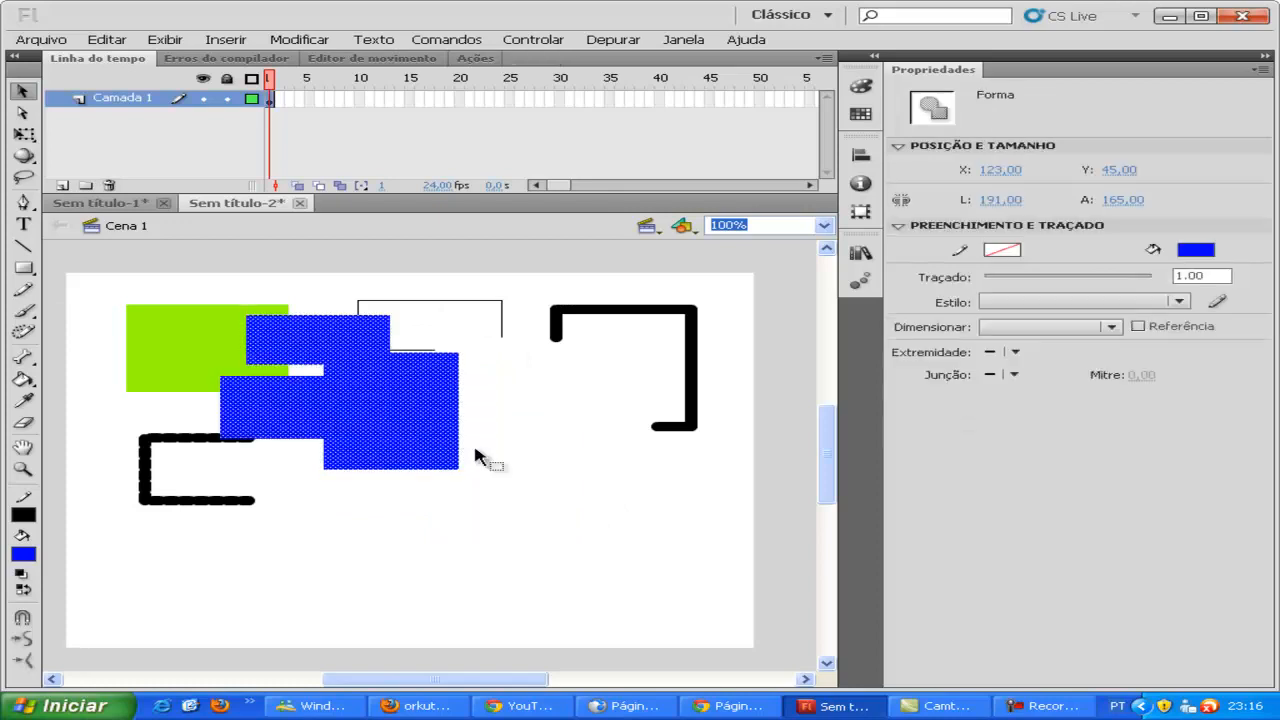
click(565, 453)
key(ctrl+z)
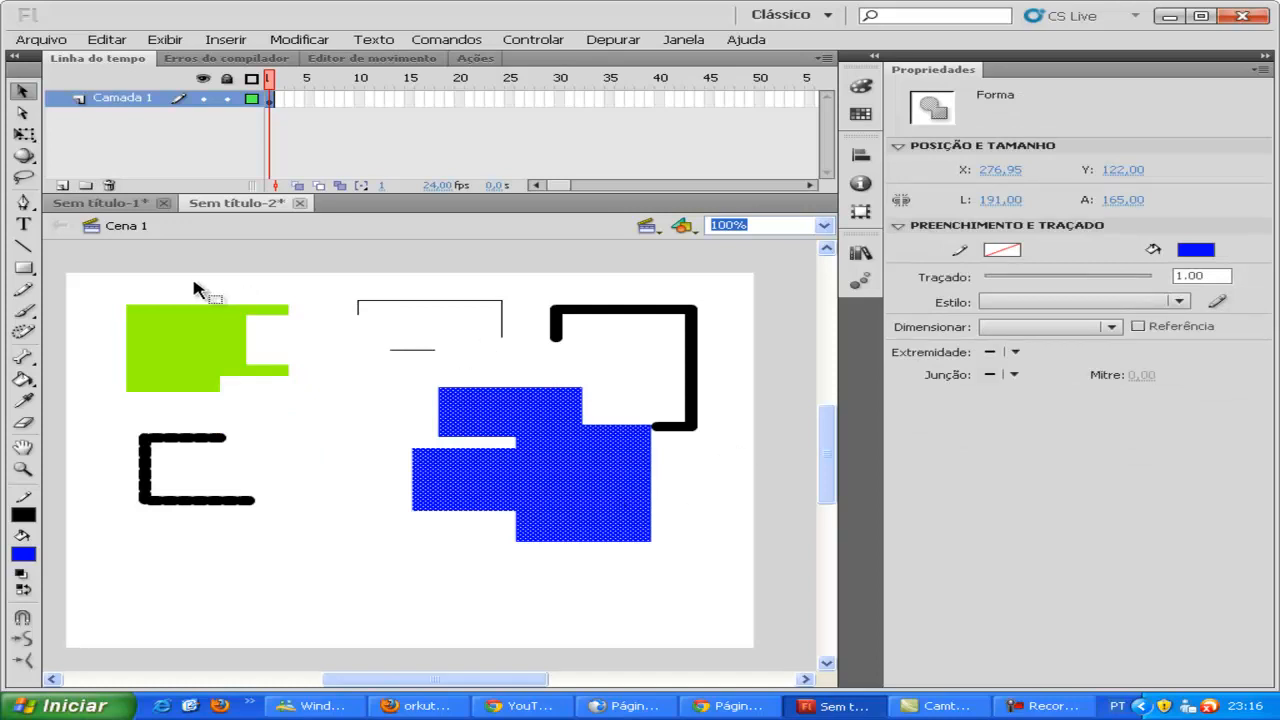
Step: Delete every shape on the stage and draw a blue, dashed-outline rectangle of about 152 × 80 px in object drawing mode
drag(97, 287, 744, 570)
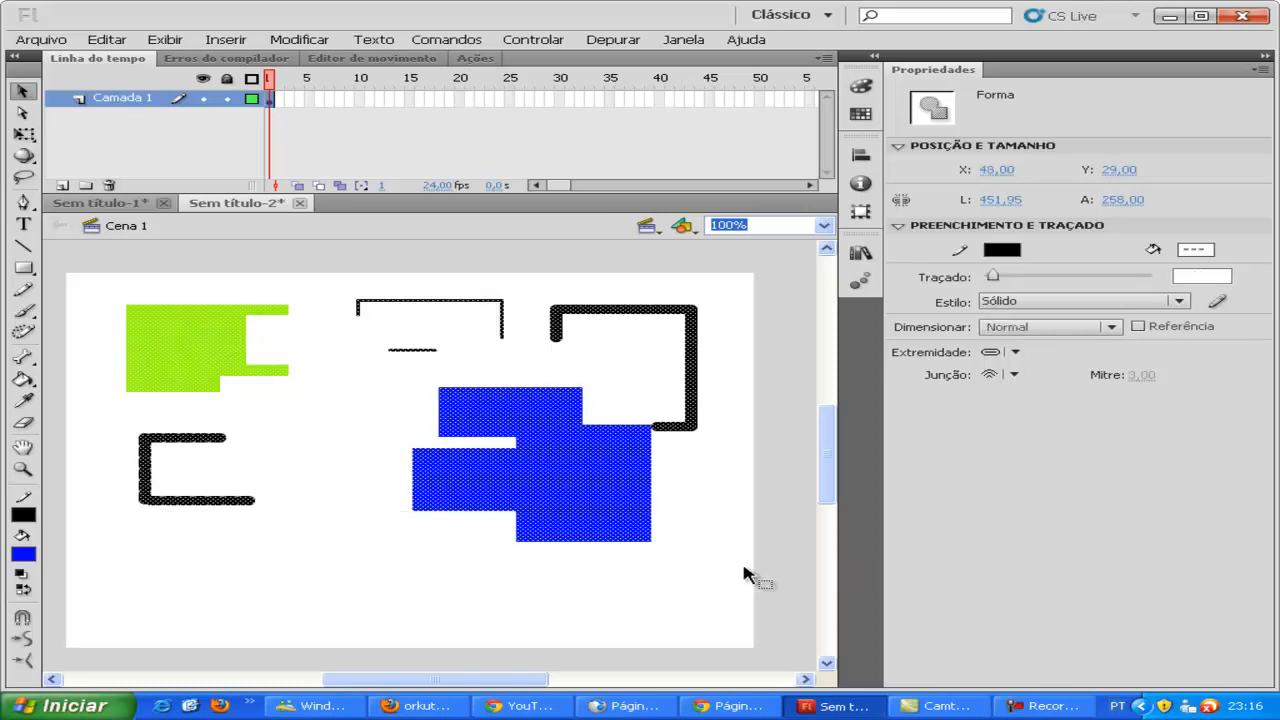
key(Delete)
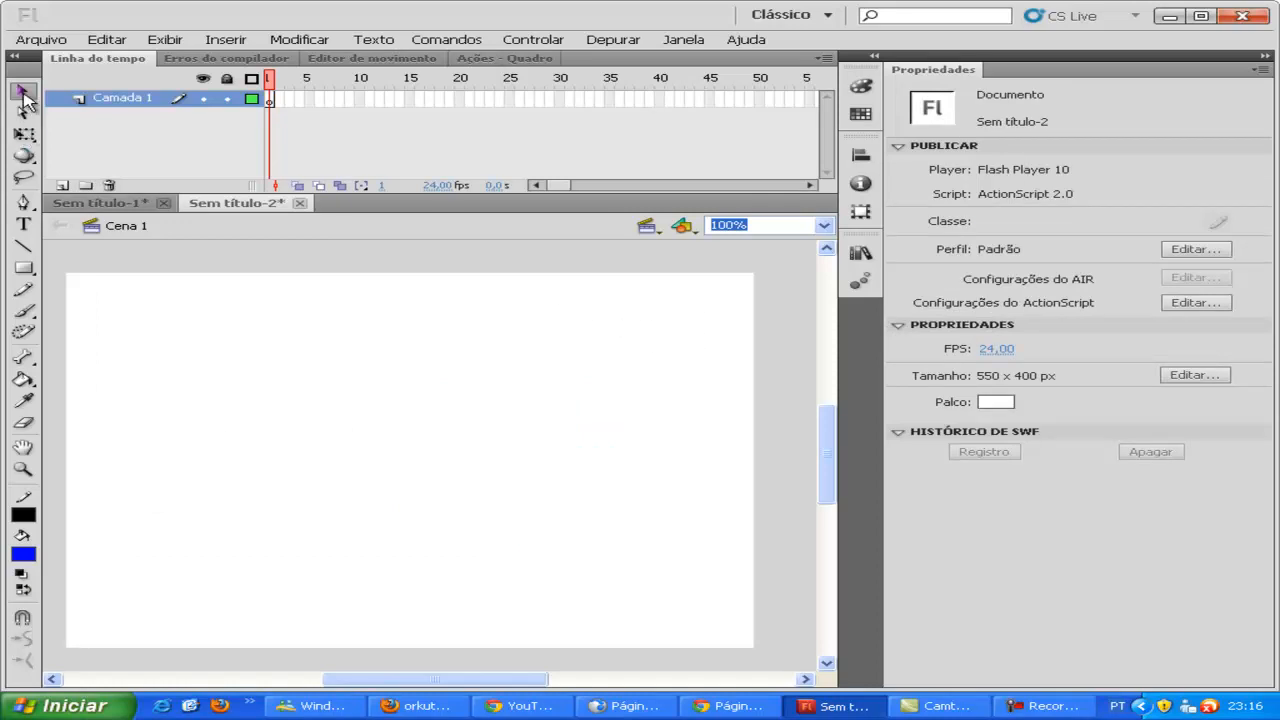
click(24, 268)
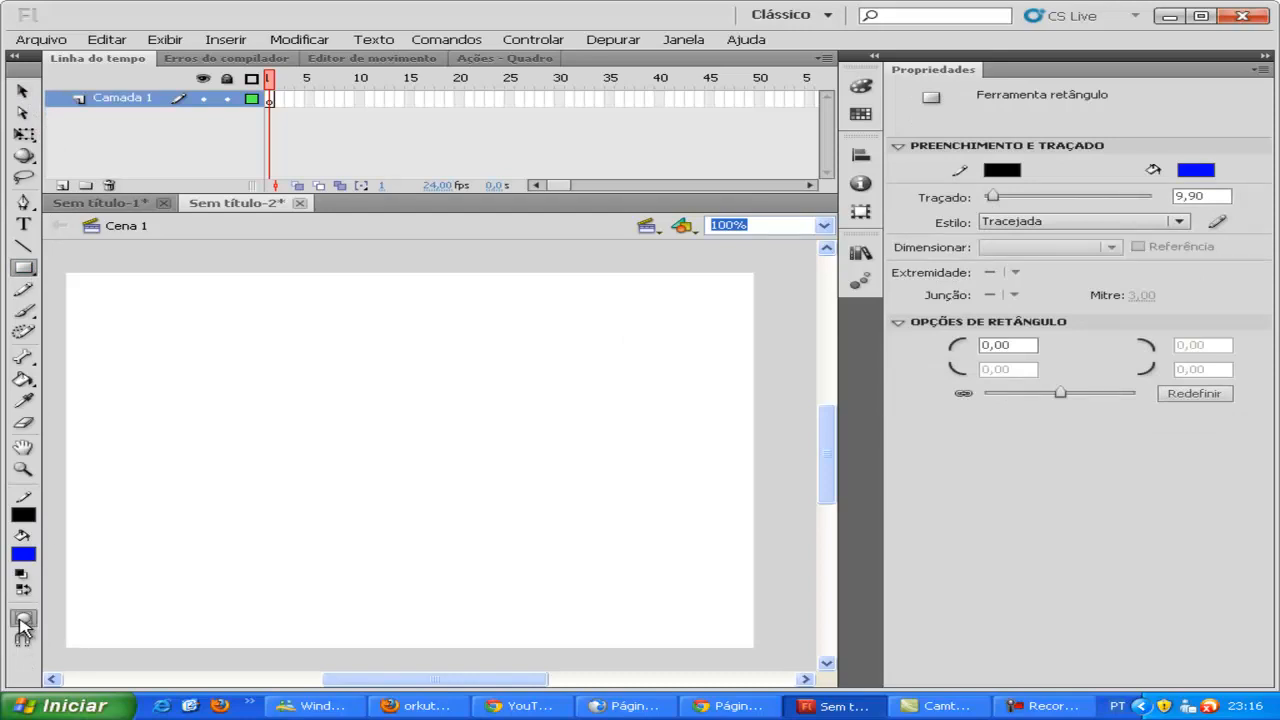
drag(113, 303, 310, 380)
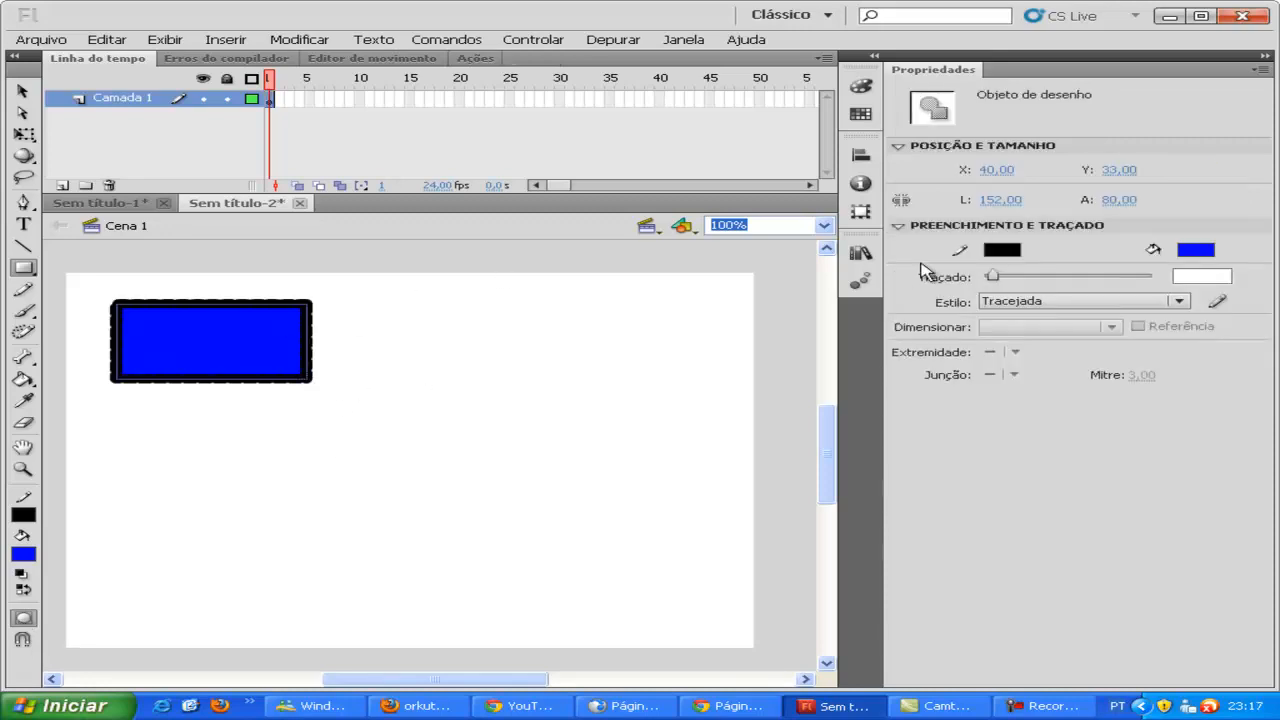
Step: Try a green fill on the rectangle drawing object and undo the color change
click(1200, 251)
click(1147, 302)
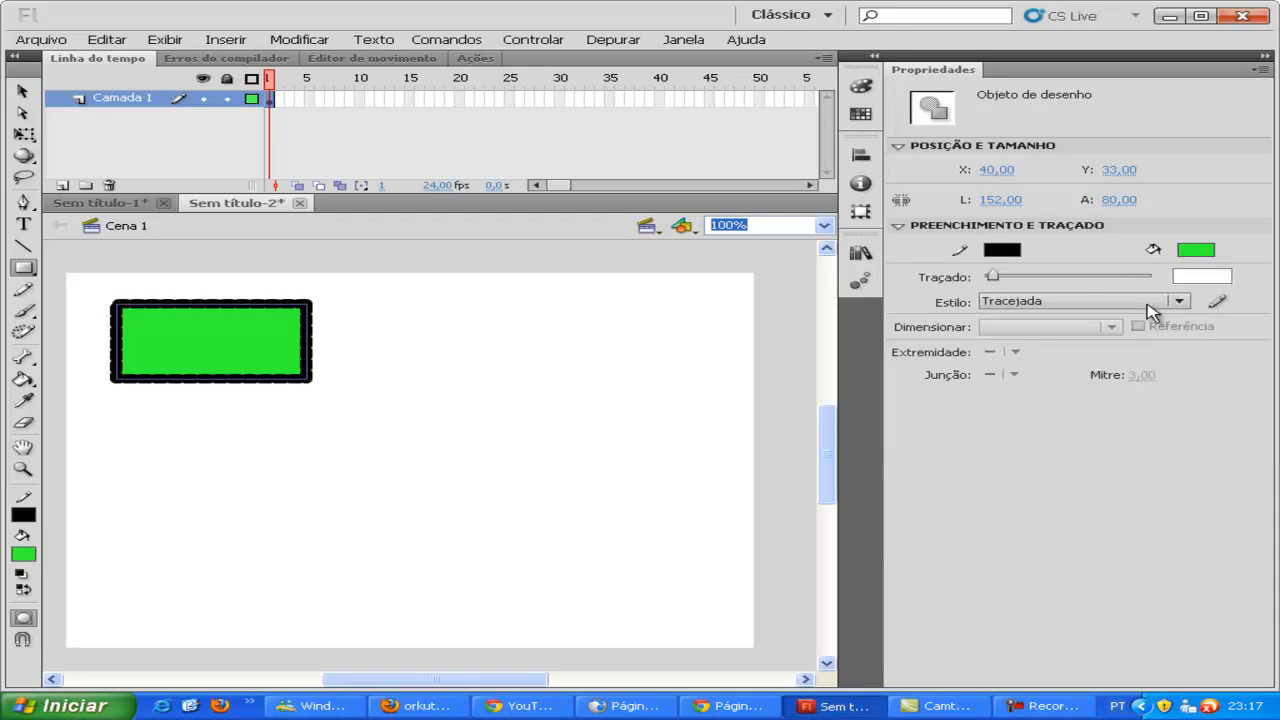
click(1012, 250)
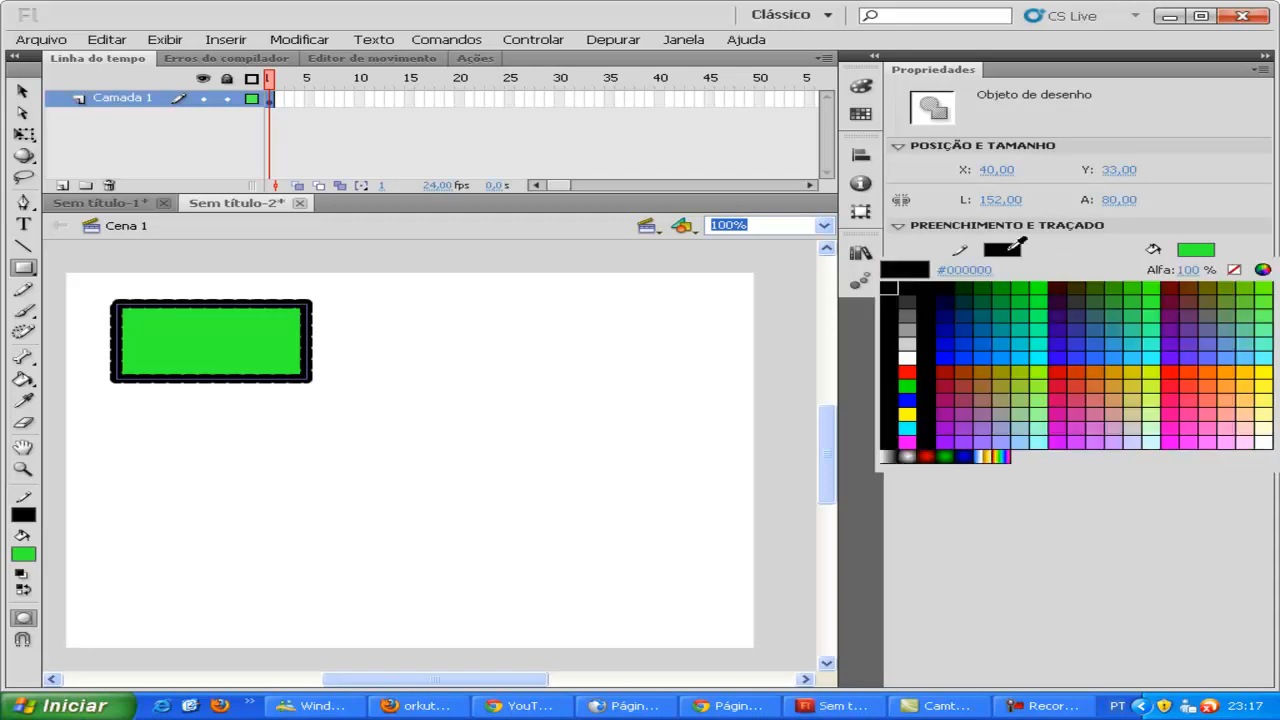
key(ctrl+z)
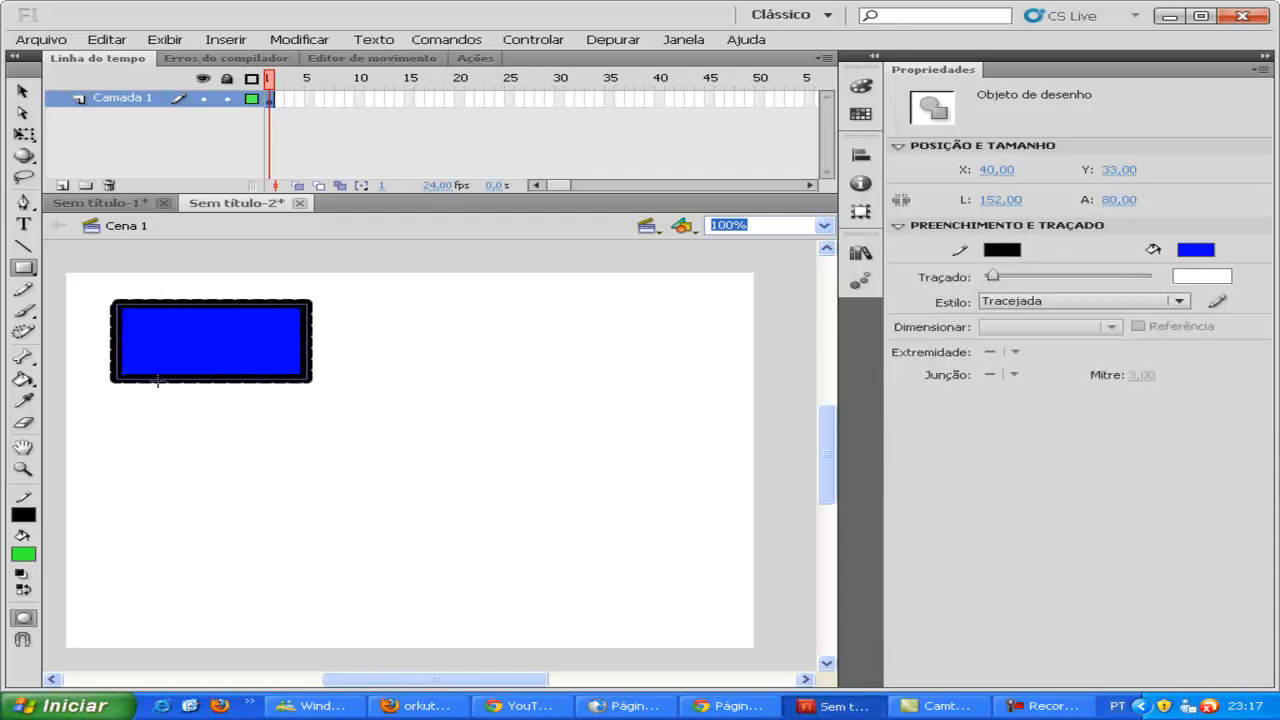
Step: Draw a yellow-green (#CCFF00) rectangle without an outline, about 185 × 98 px, beside the blue rectangle in object drawing mode
click(22, 91)
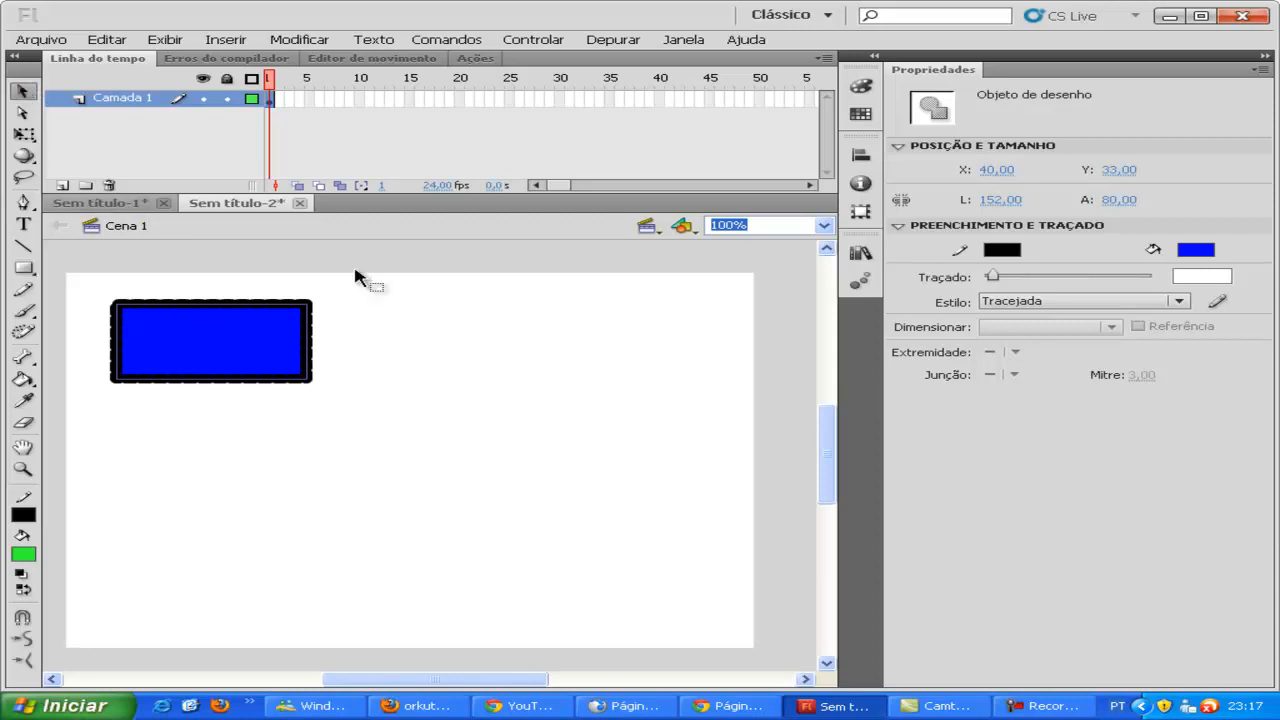
click(412, 310)
click(23, 267)
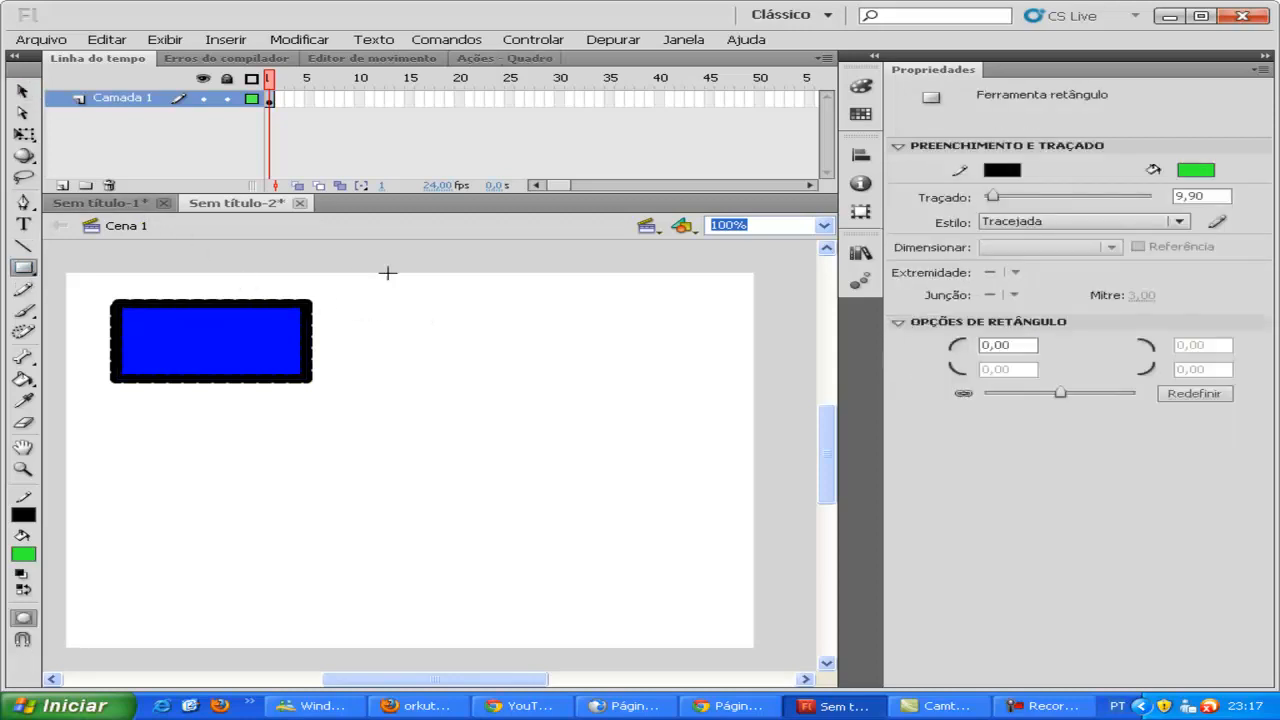
click(1205, 172)
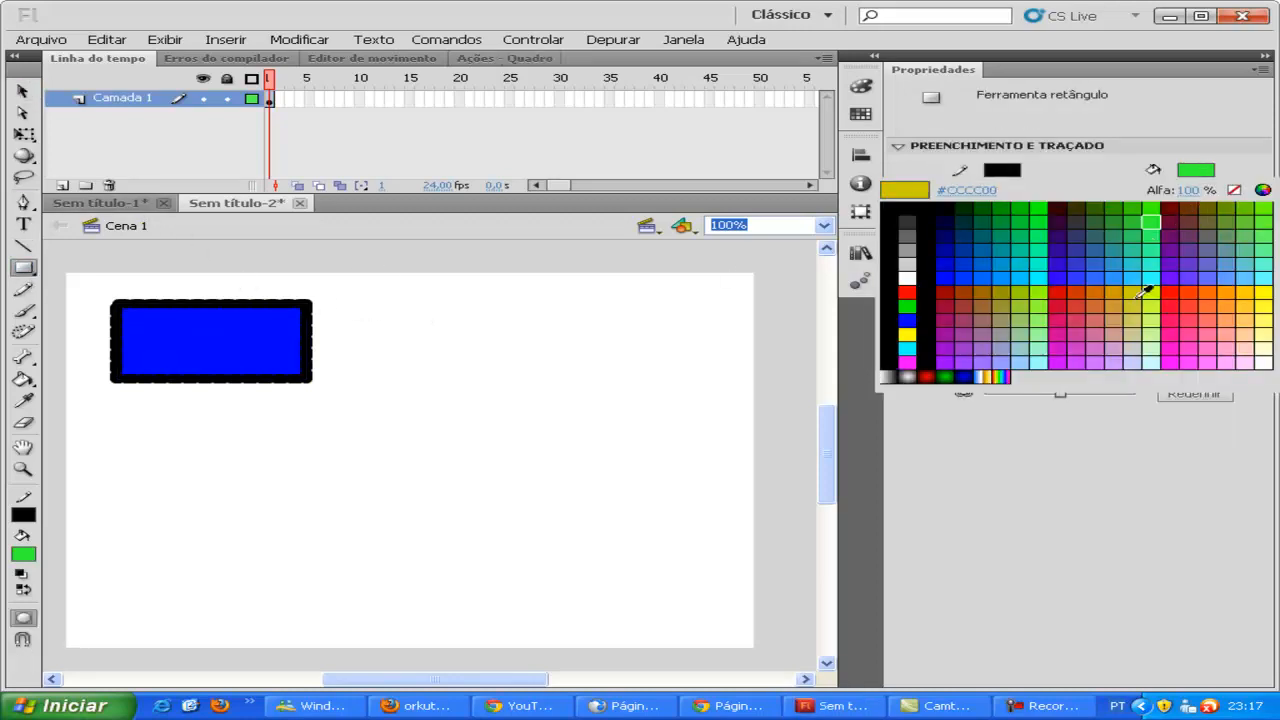
click(1152, 290)
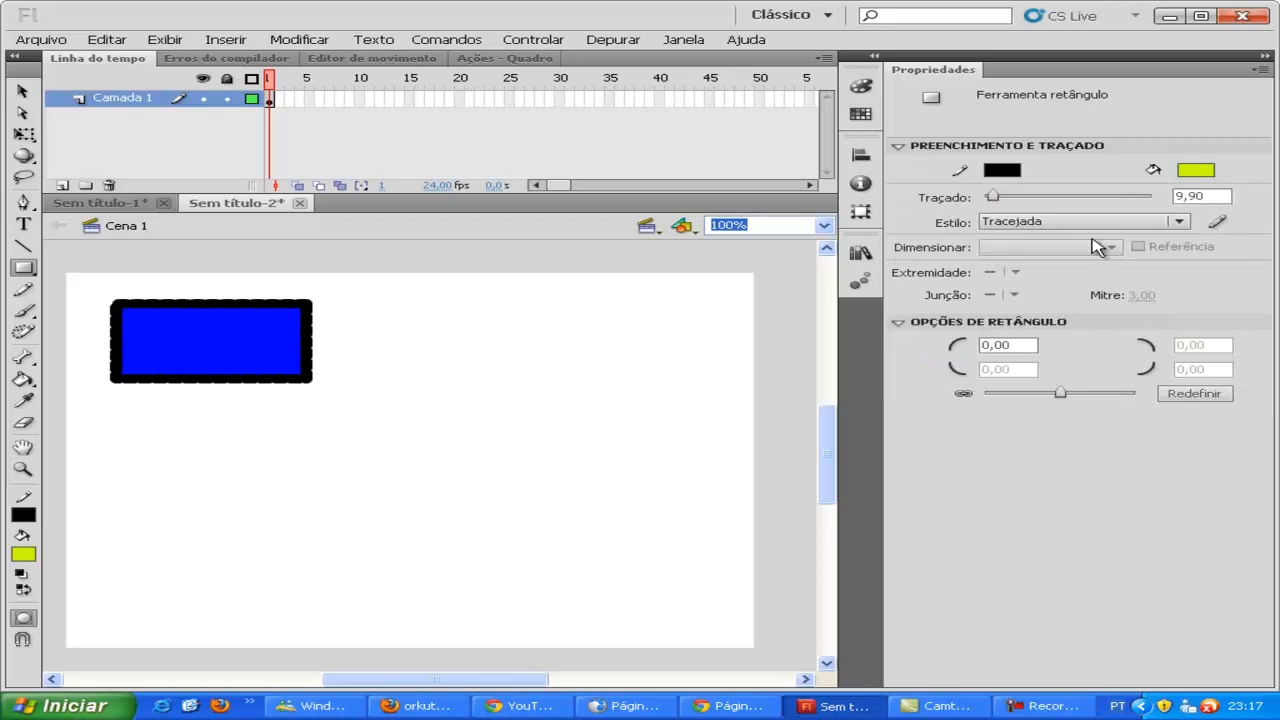
click(1003, 171)
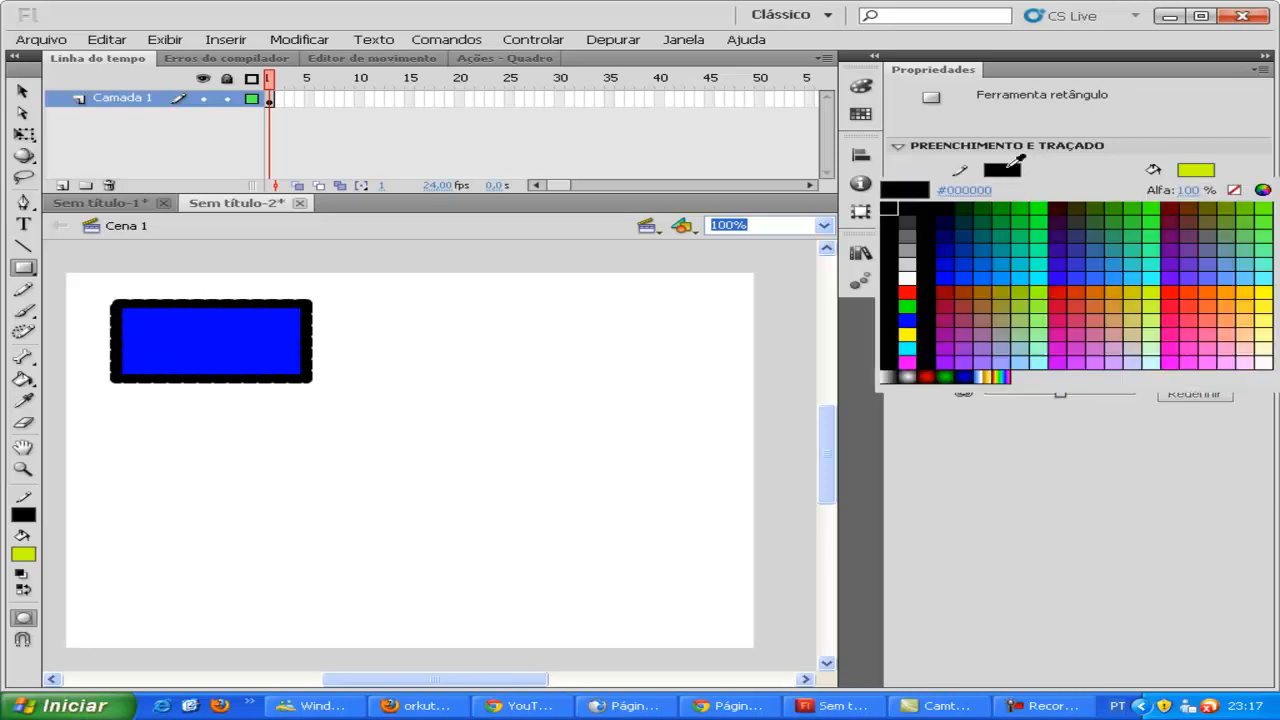
click(1234, 190)
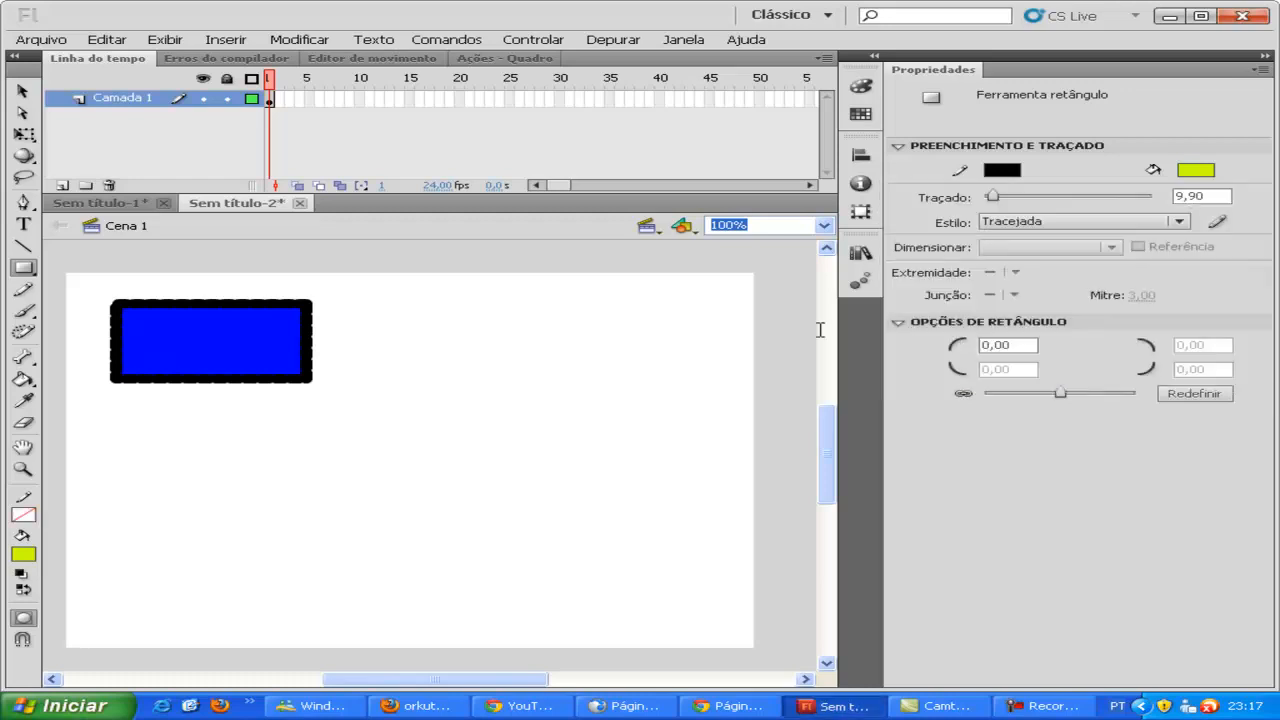
drag(457, 319, 689, 410)
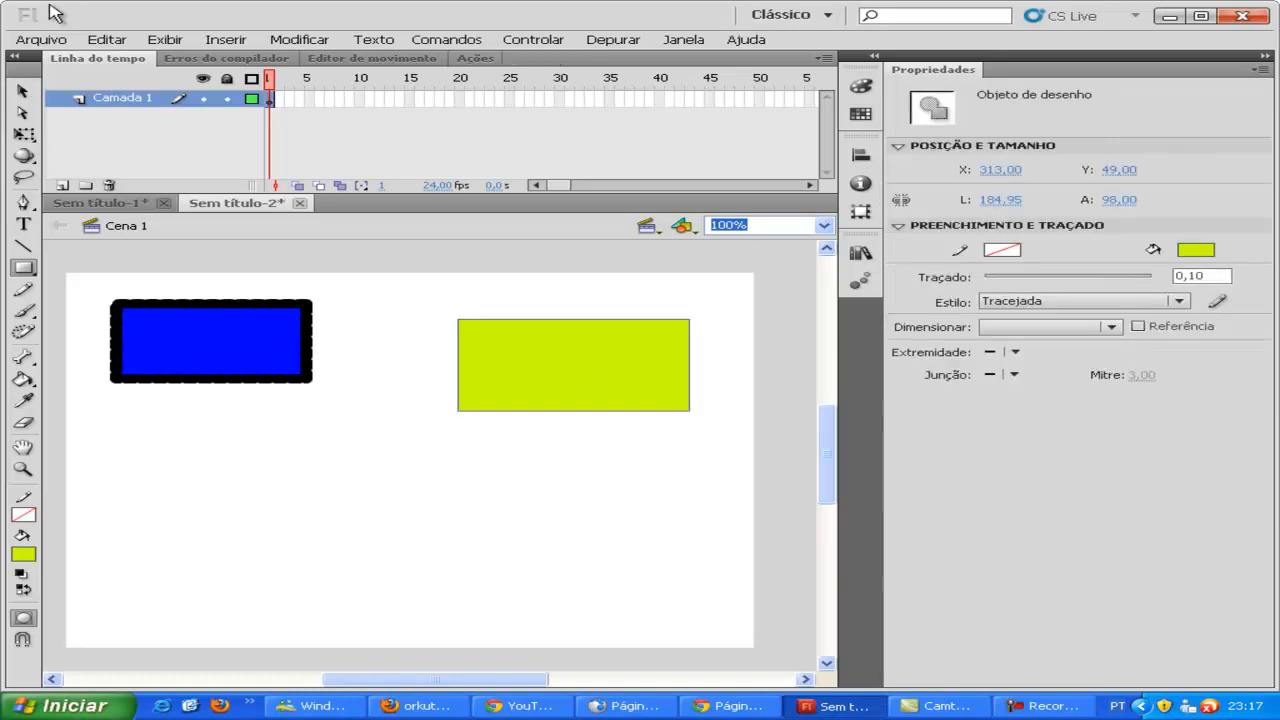
Step: Move the blue and yellow-green rectangle objects over each other repeatedly, deselecting between moves, and separate them again
click(22, 91)
drag(566, 374, 597, 357)
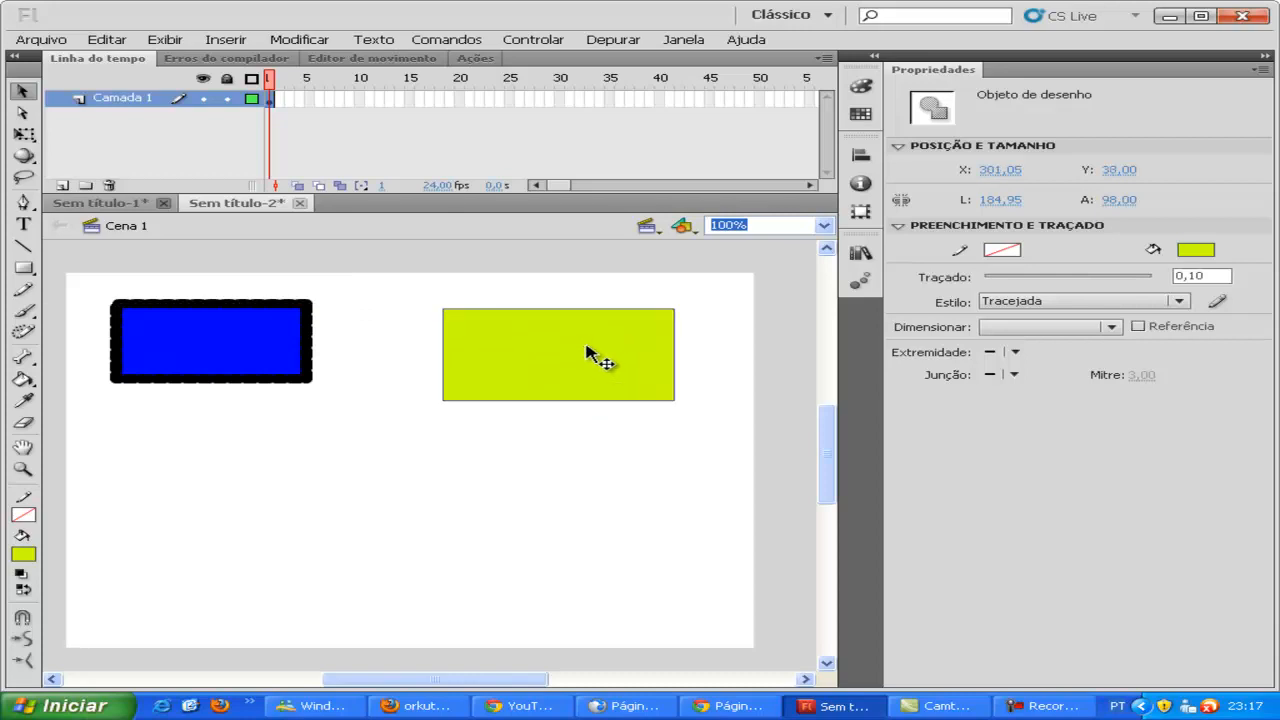
drag(271, 363, 355, 383)
click(597, 446)
drag(590, 384, 684, 330)
click(594, 471)
drag(436, 366, 592, 365)
click(591, 417)
drag(224, 328, 381, 389)
click(586, 343)
drag(586, 343, 550, 407)
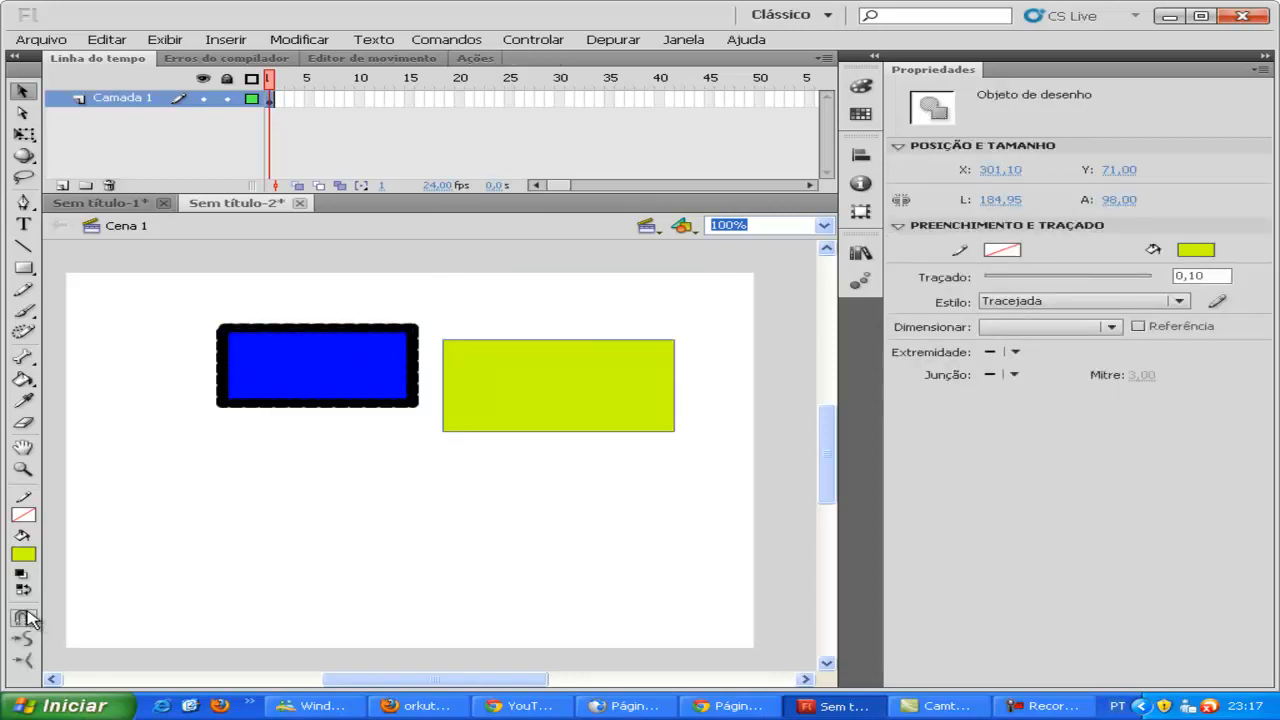
Step: Change the yellow-green rectangle object's fill to a lighter shade of blue than the neighbouring rectangle
click(33, 272)
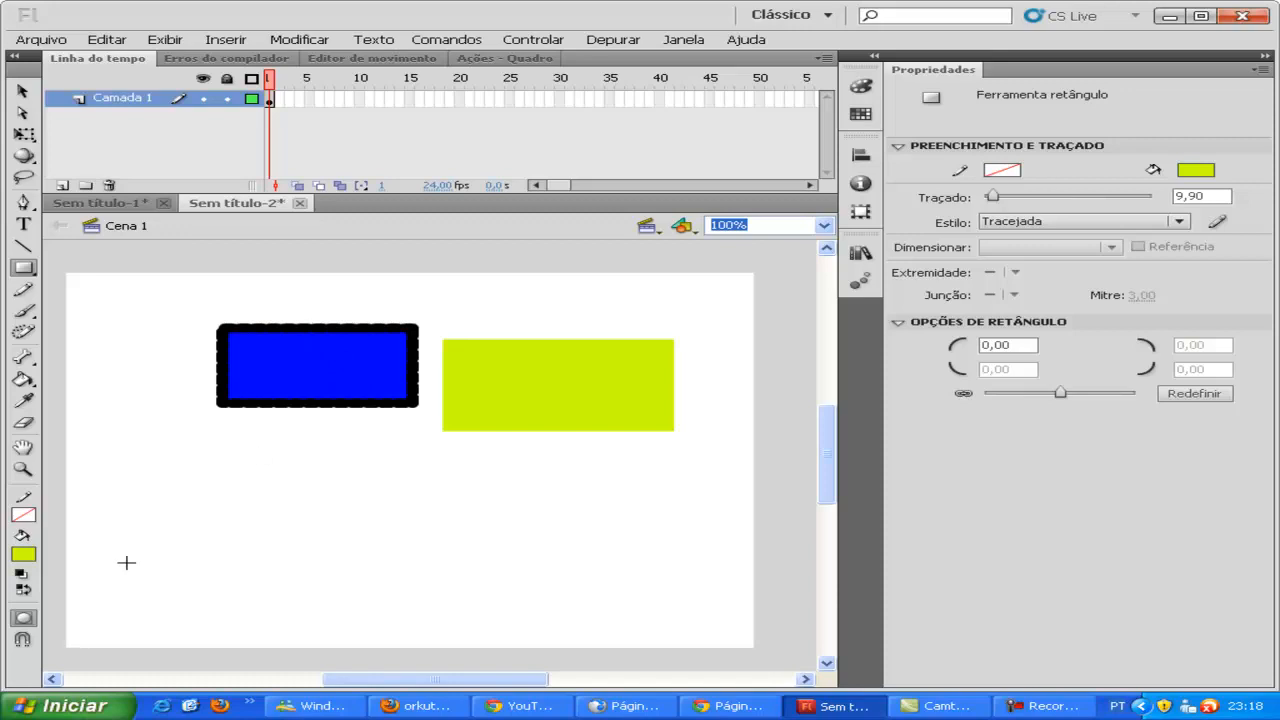
click(22, 91)
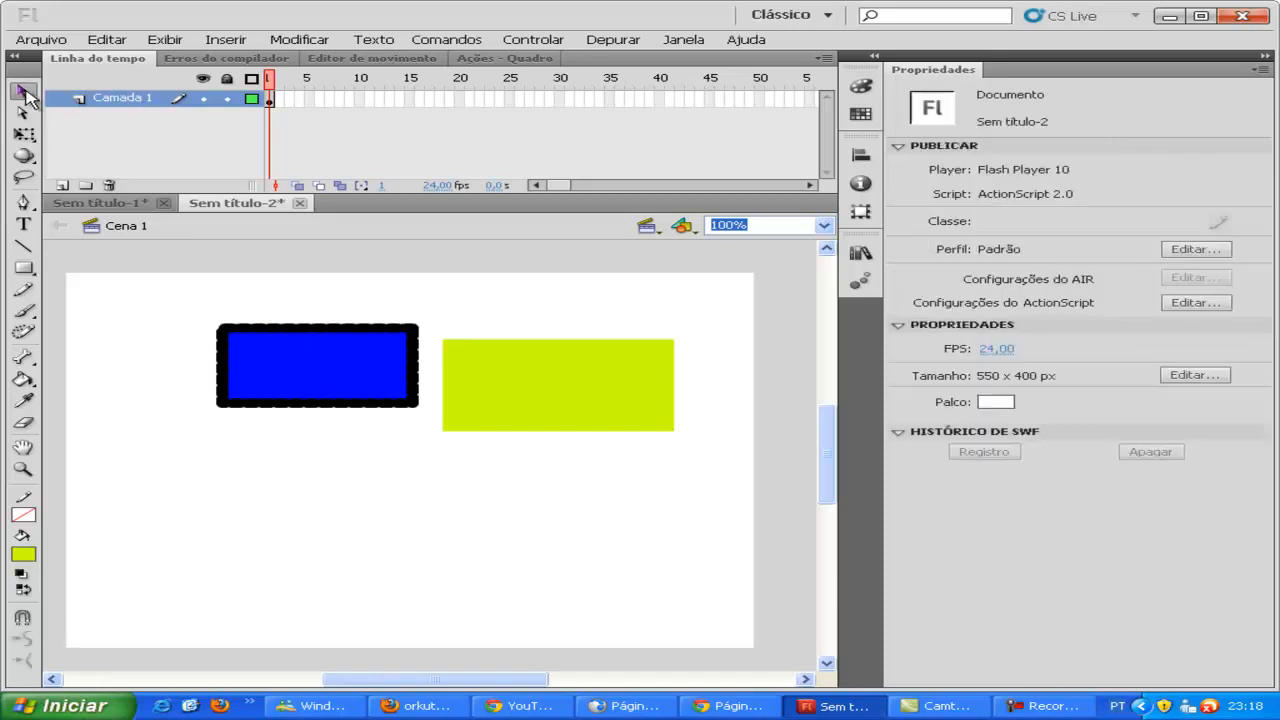
click(448, 362)
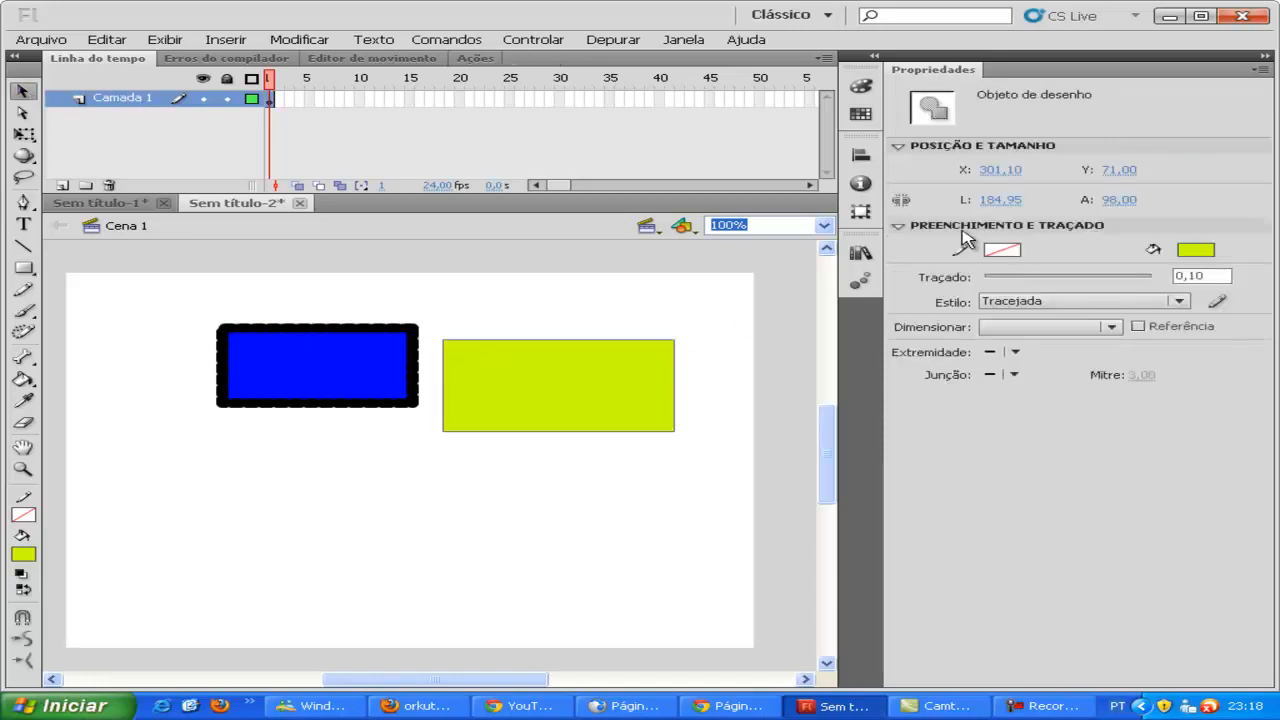
click(1215, 250)
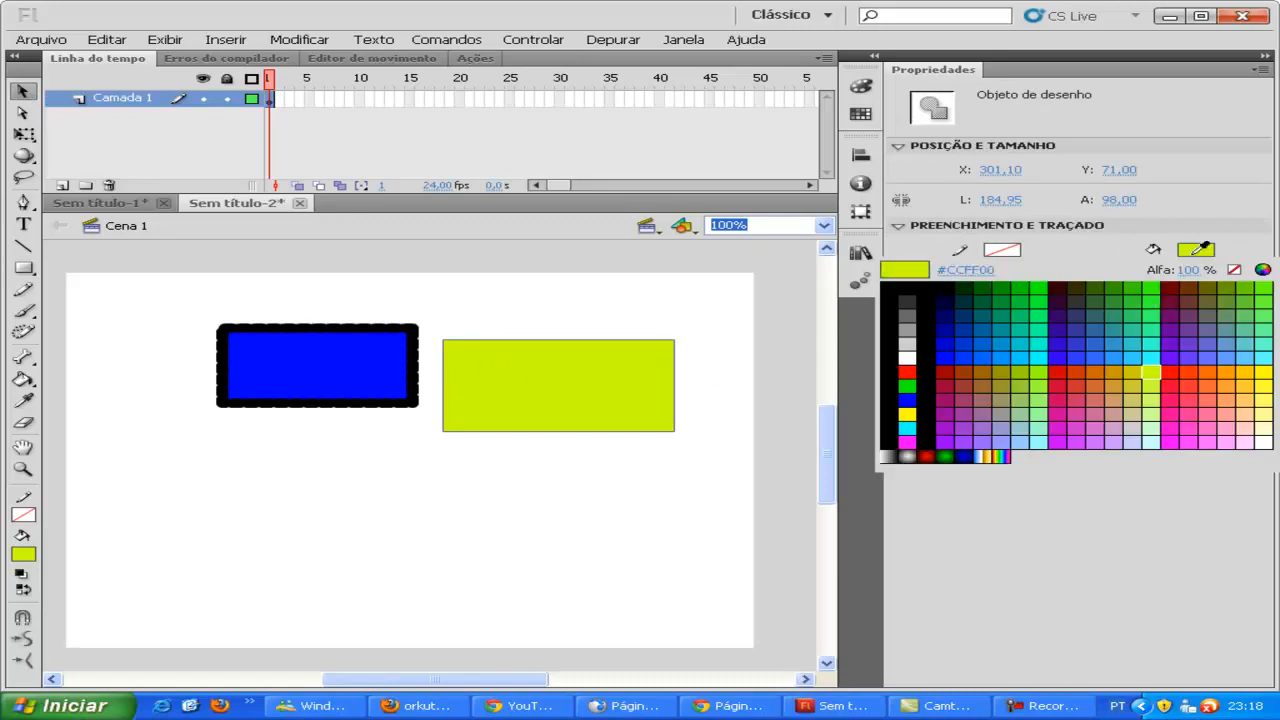
click(1108, 344)
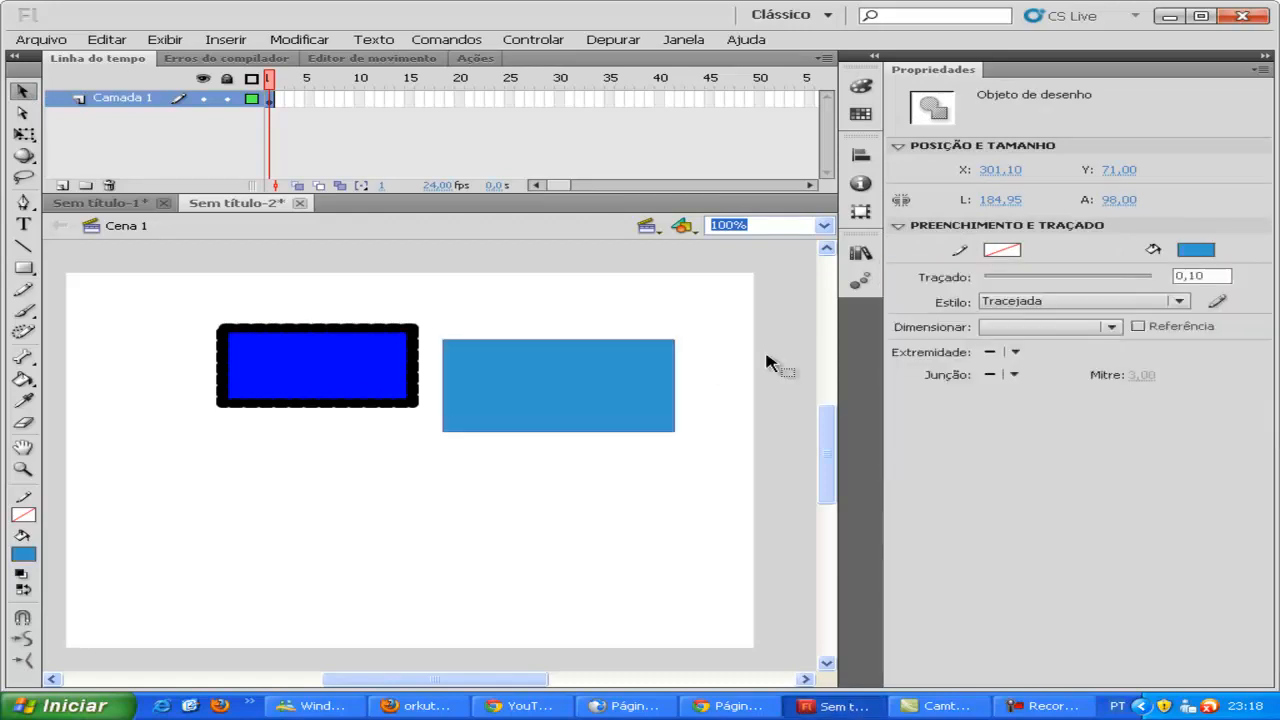
Step: Remove the dark blue rectangle's outline, then move the lighter blue rectangle over it and back beside it
click(400, 355)
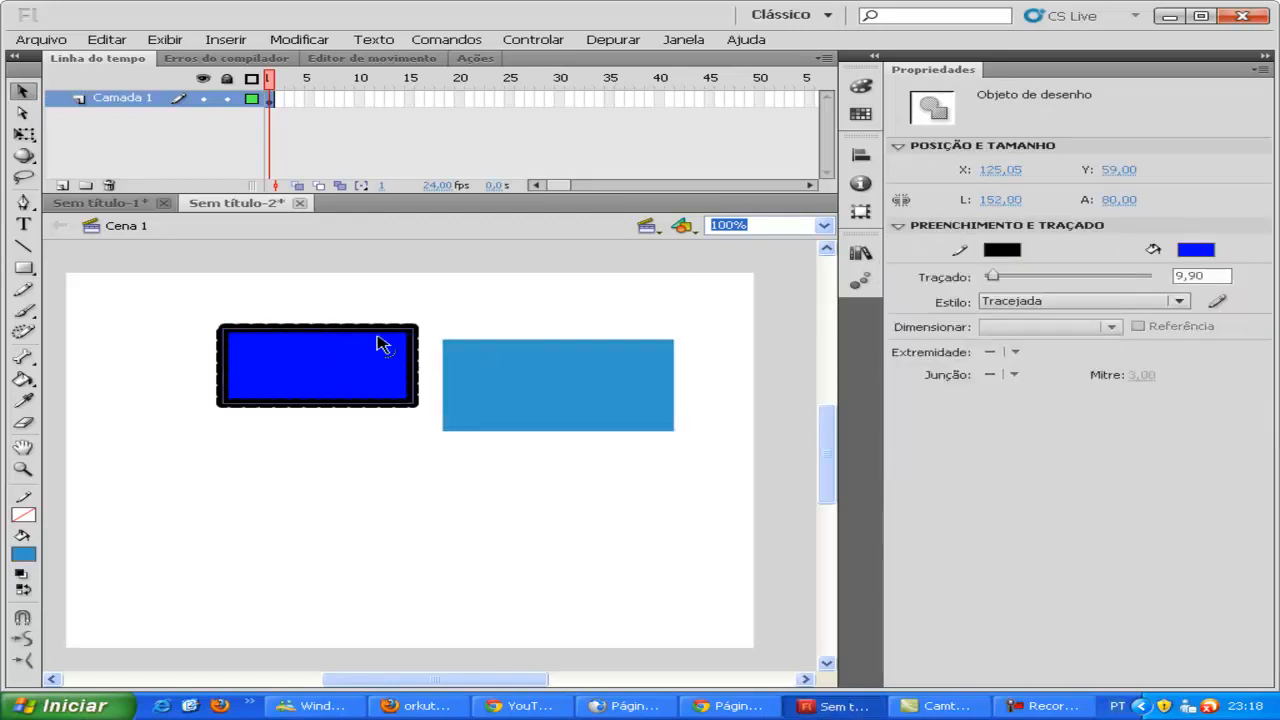
click(1015, 251)
click(1234, 270)
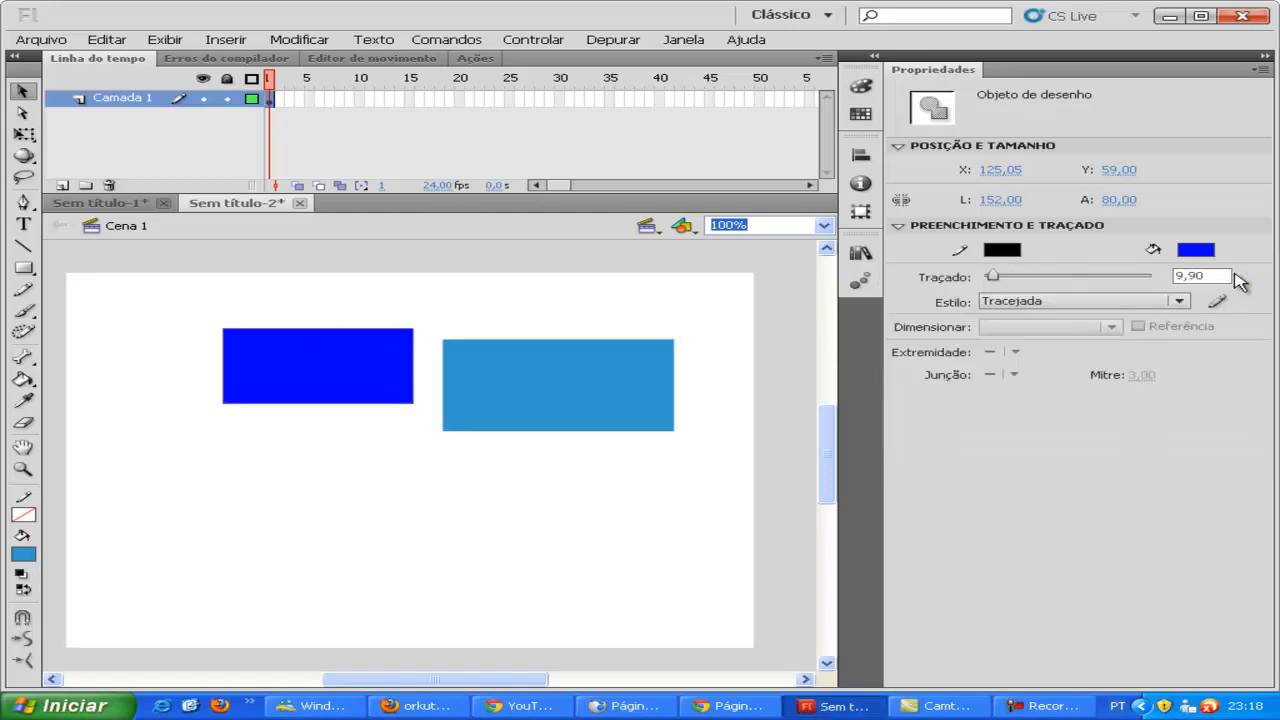
drag(510, 378, 463, 362)
drag(513, 411, 582, 409)
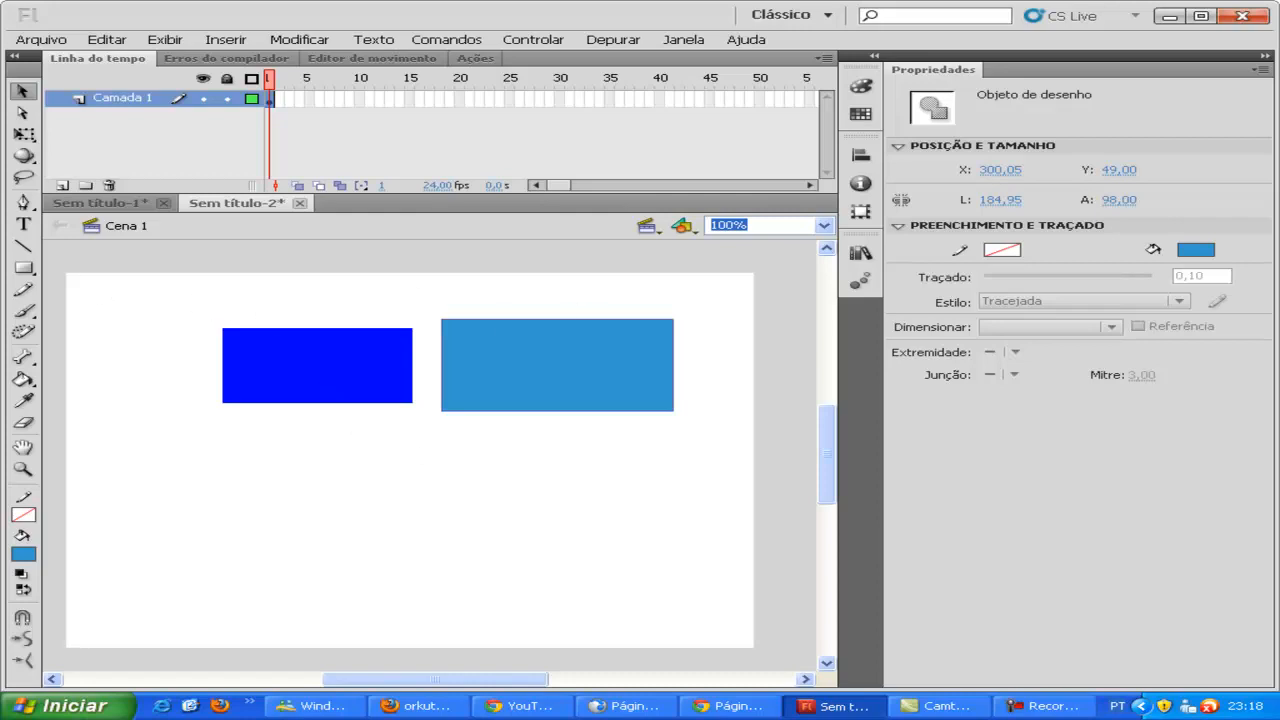
Step: Draw ovals without outlines in the stage's lower half, about 148 × 148 px, 6 × 12 px and 92 × 92 px
click(30, 270)
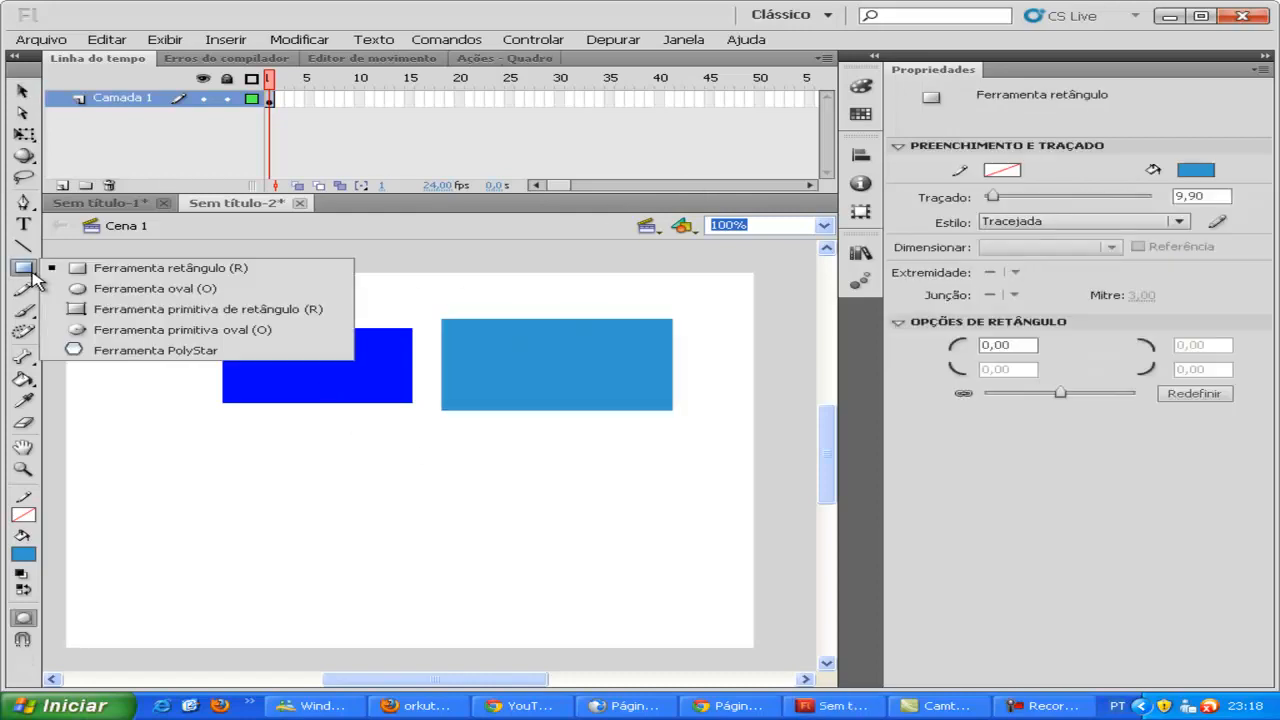
click(128, 288)
drag(130, 436, 316, 486)
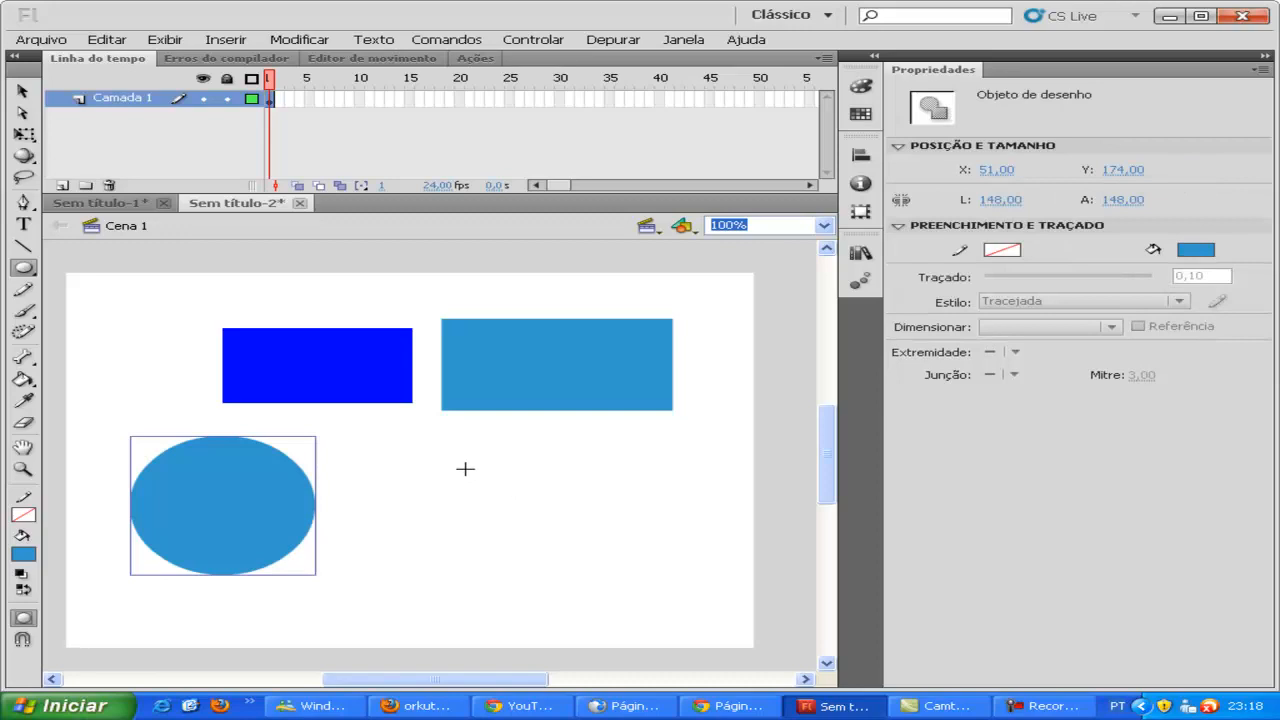
mouse_move(465, 469)
mouse_down()
mouse_move(546, 523)
mouse_move(468, 475)
mouse_up()
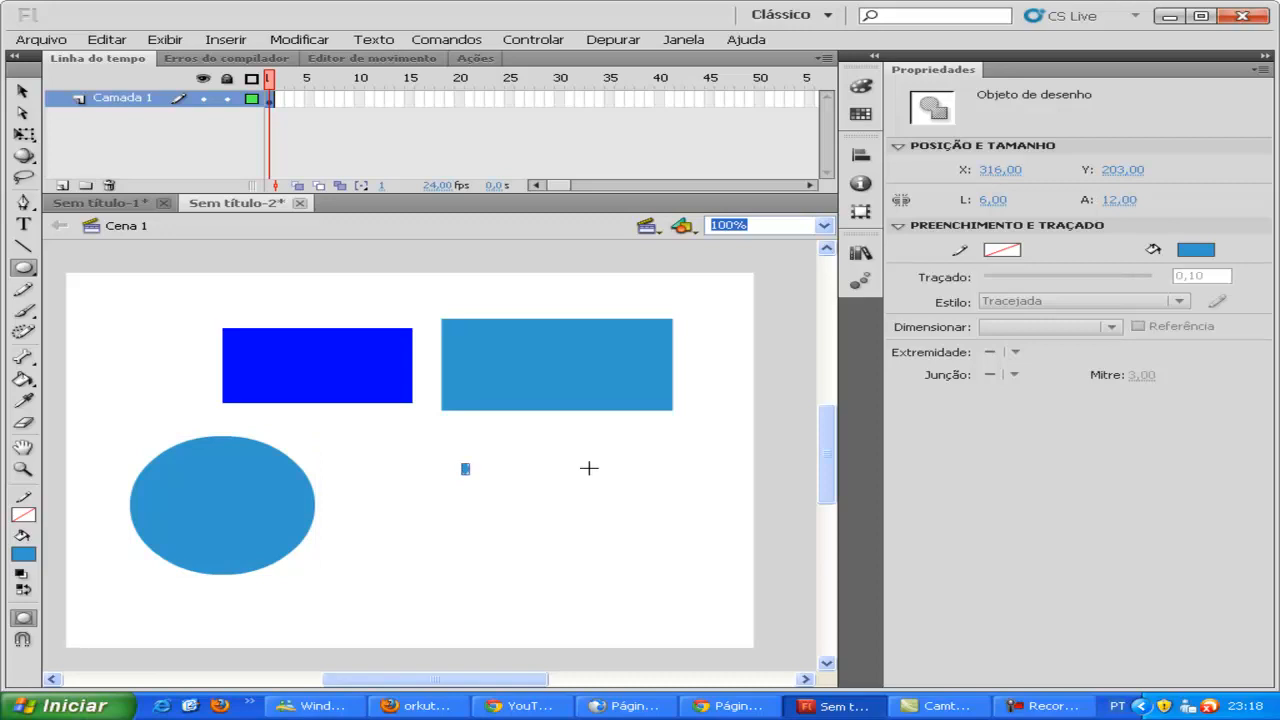
drag(592, 473, 587, 511)
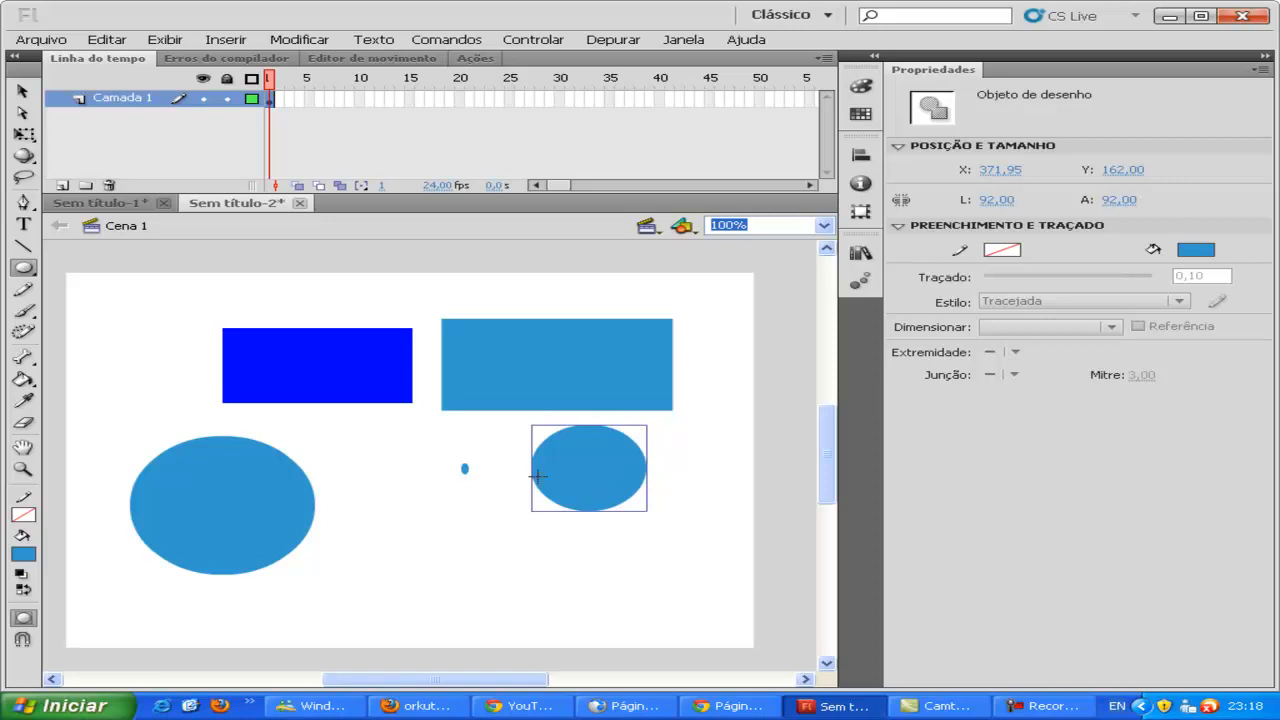
Step: Draw a light blue rectangle of about 206 × 79 px below the small ovals in object drawing mode
click(23, 267)
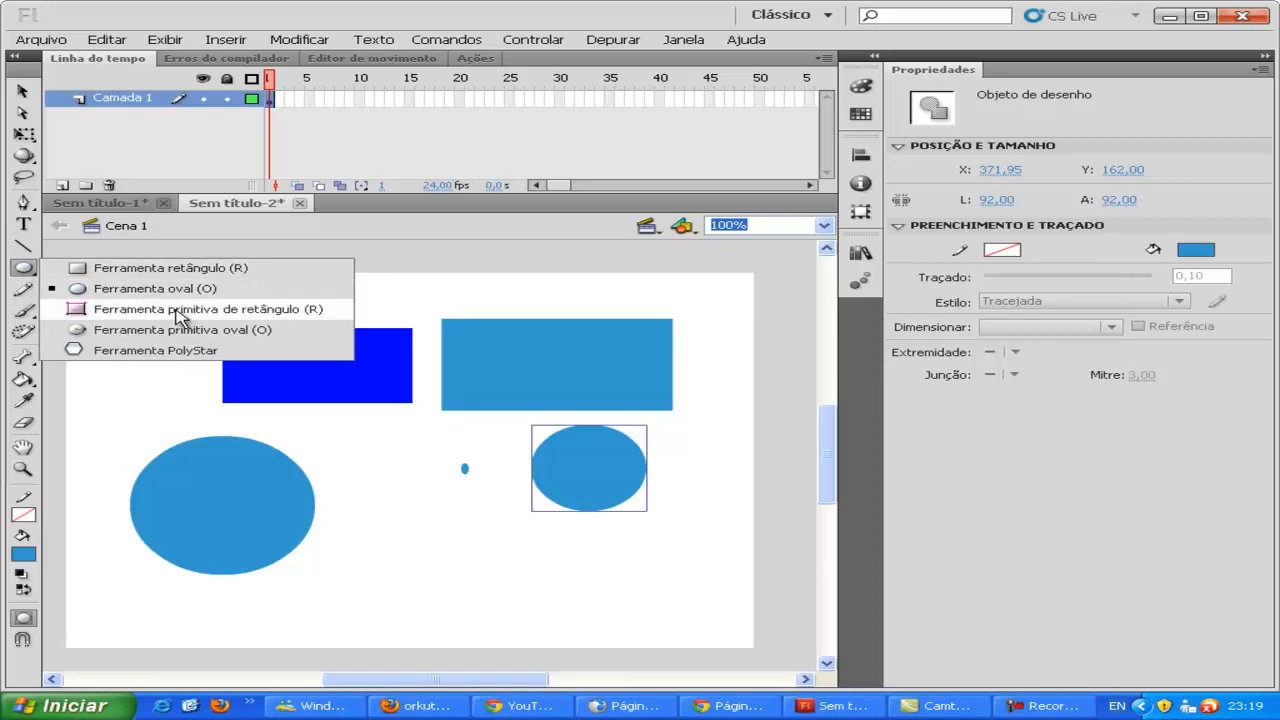
click(155, 268)
drag(360, 518, 620, 593)
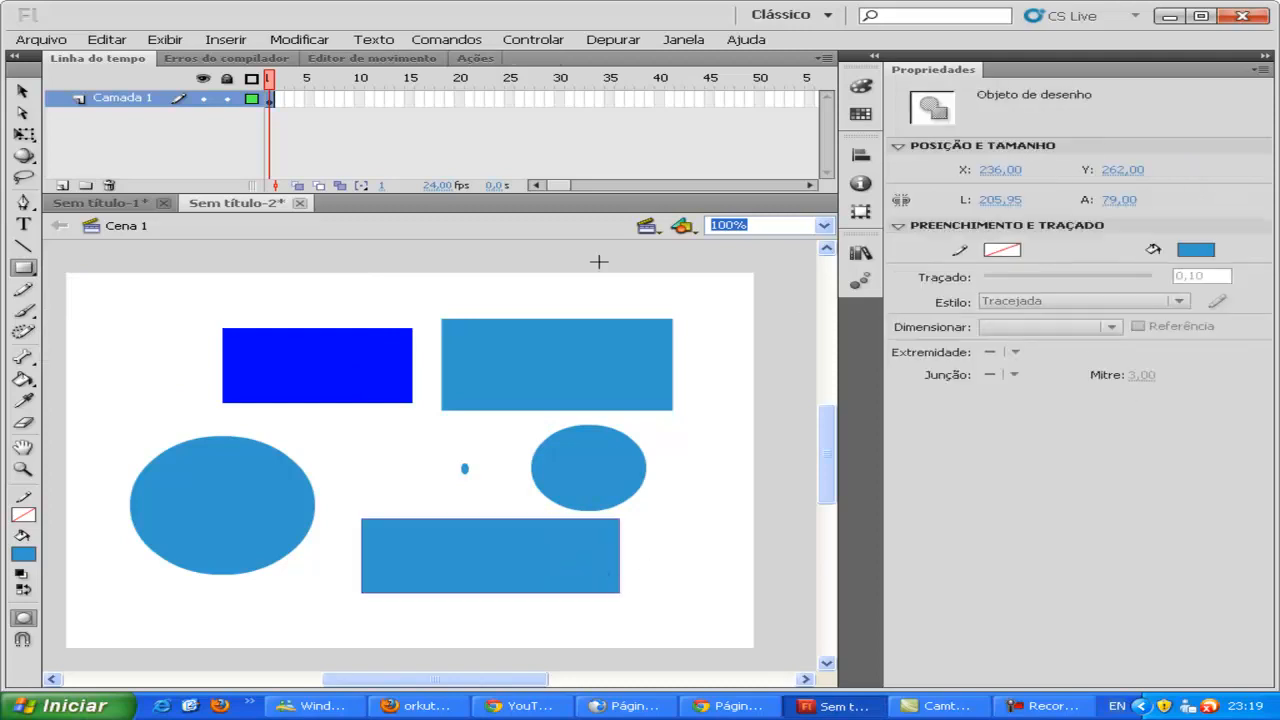
Step: Clear the stage, then draw and select a blue rectangle of about 259 × 167 px with object drawing turned off
click(24, 91)
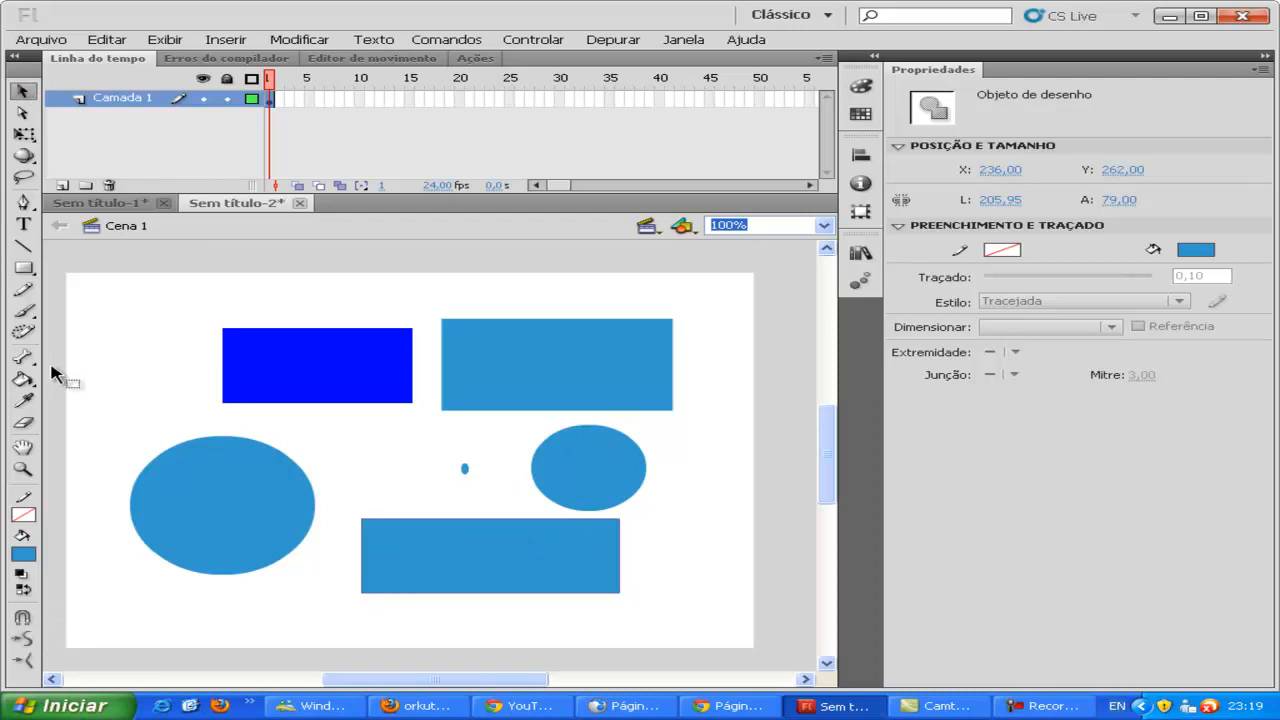
key(ctrl+a)
key(Delete)
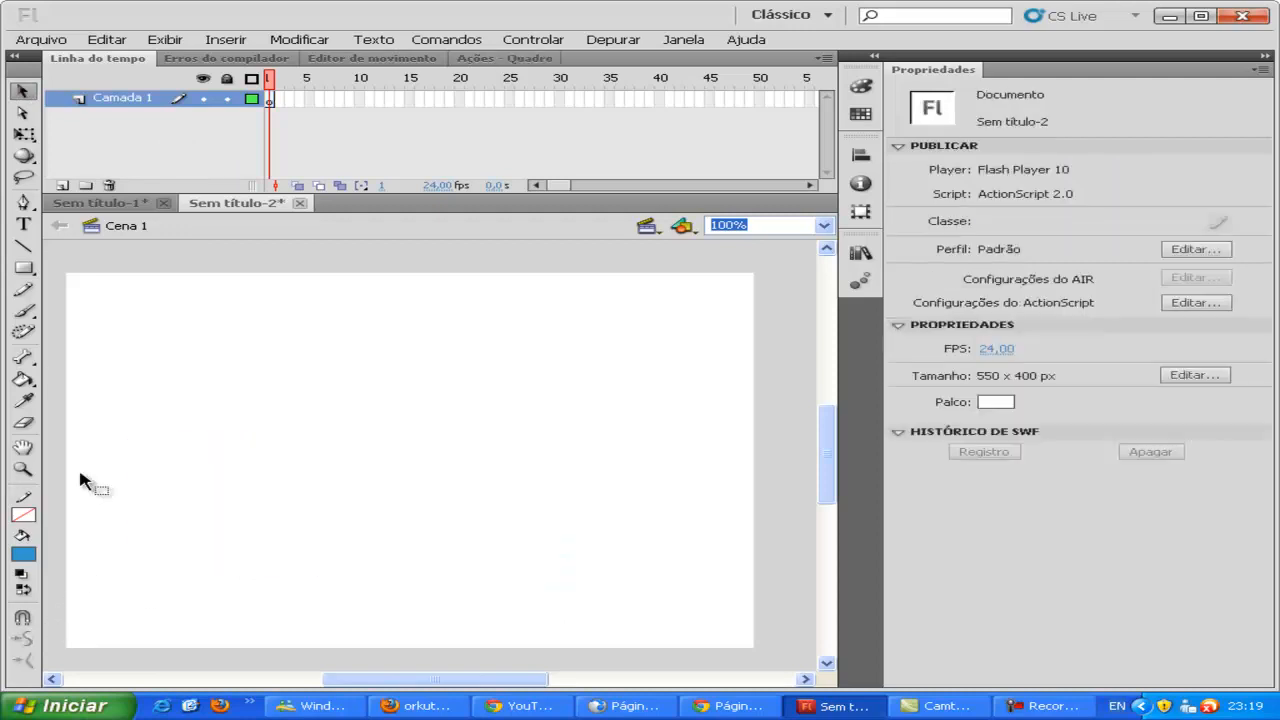
click(24, 268)
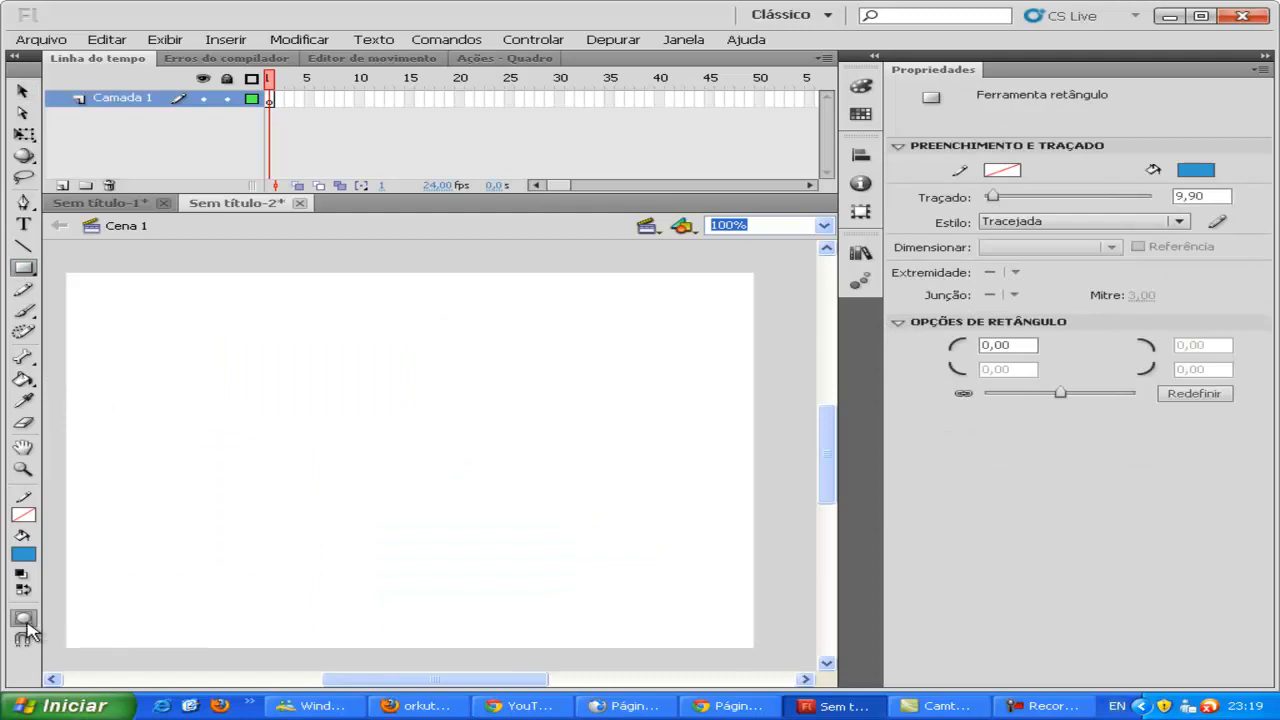
drag(236, 368, 560, 524)
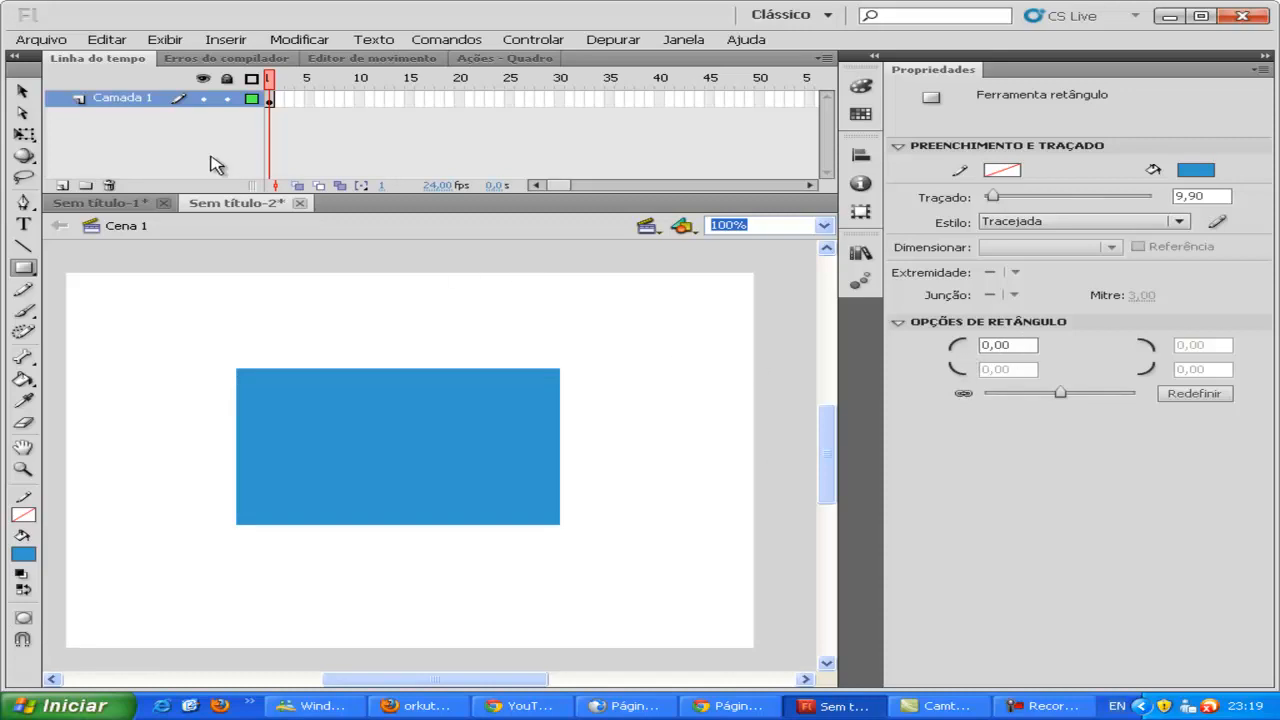
click(22, 90)
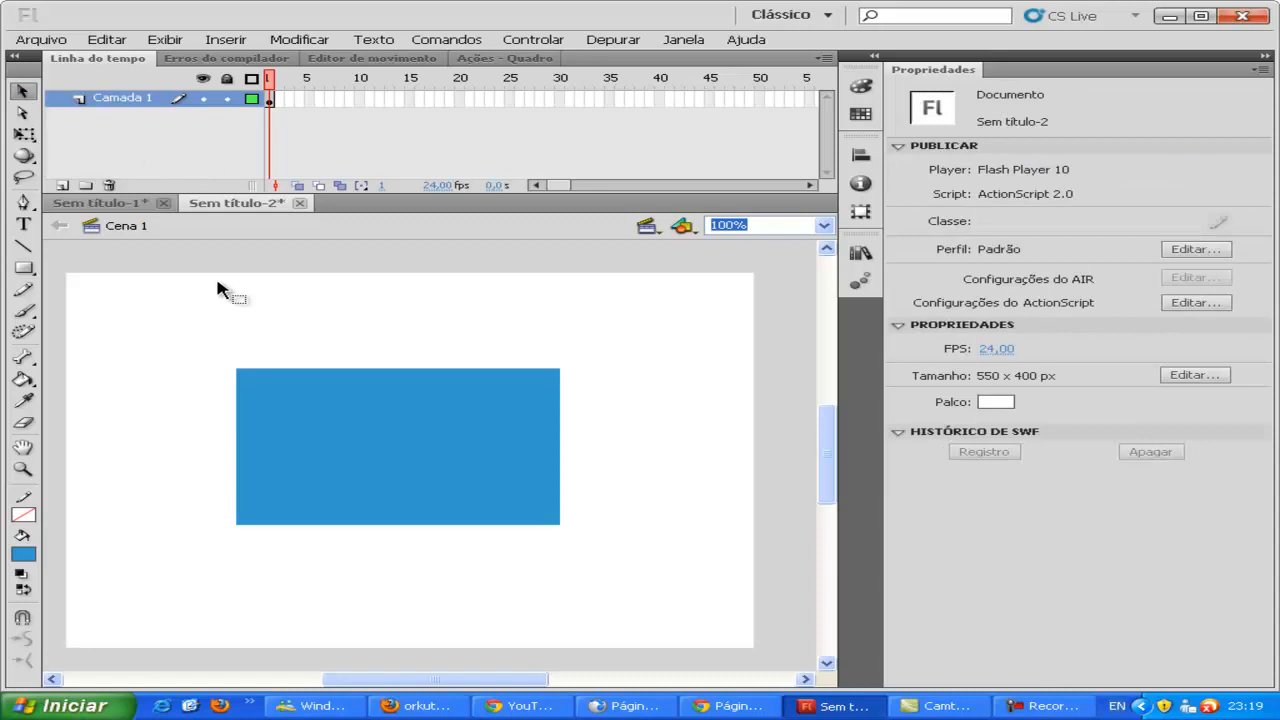
click(415, 425)
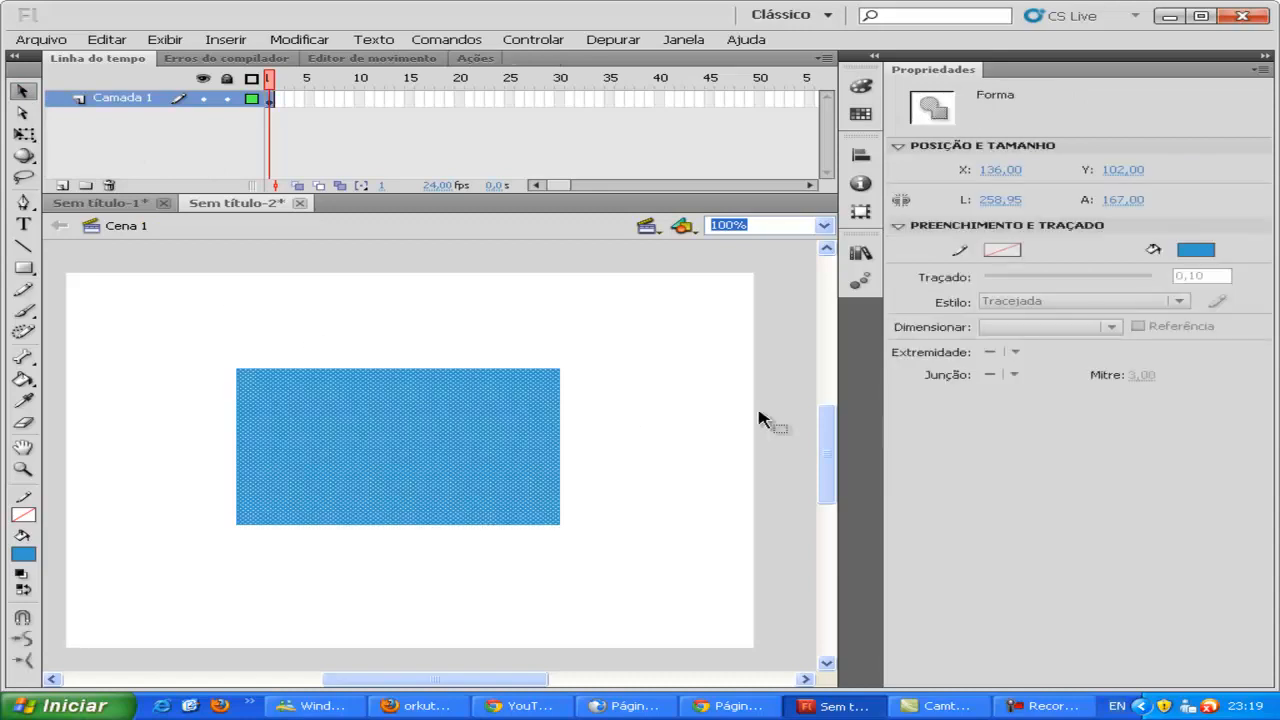
Step: Set the rectangle corner radius to 30, then draw and select a rounded shape of about 285 × 51 px above the rectangle
click(22, 268)
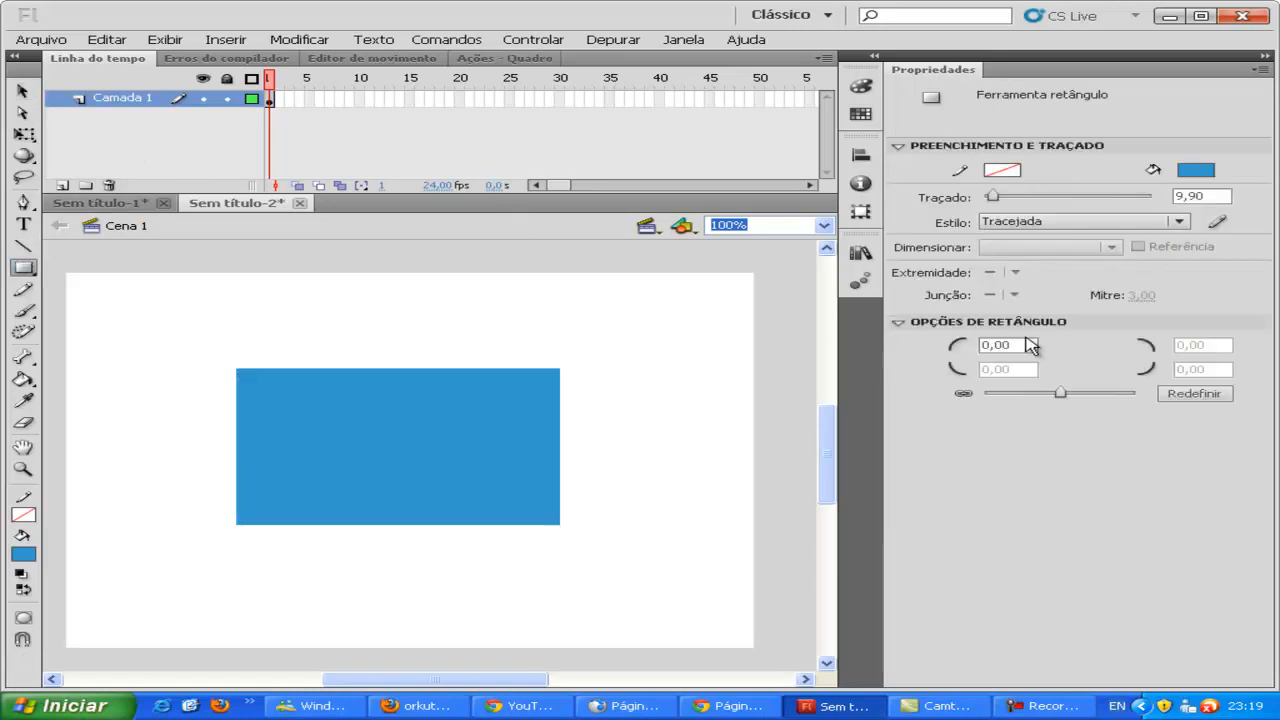
drag(1015, 346, 970, 348)
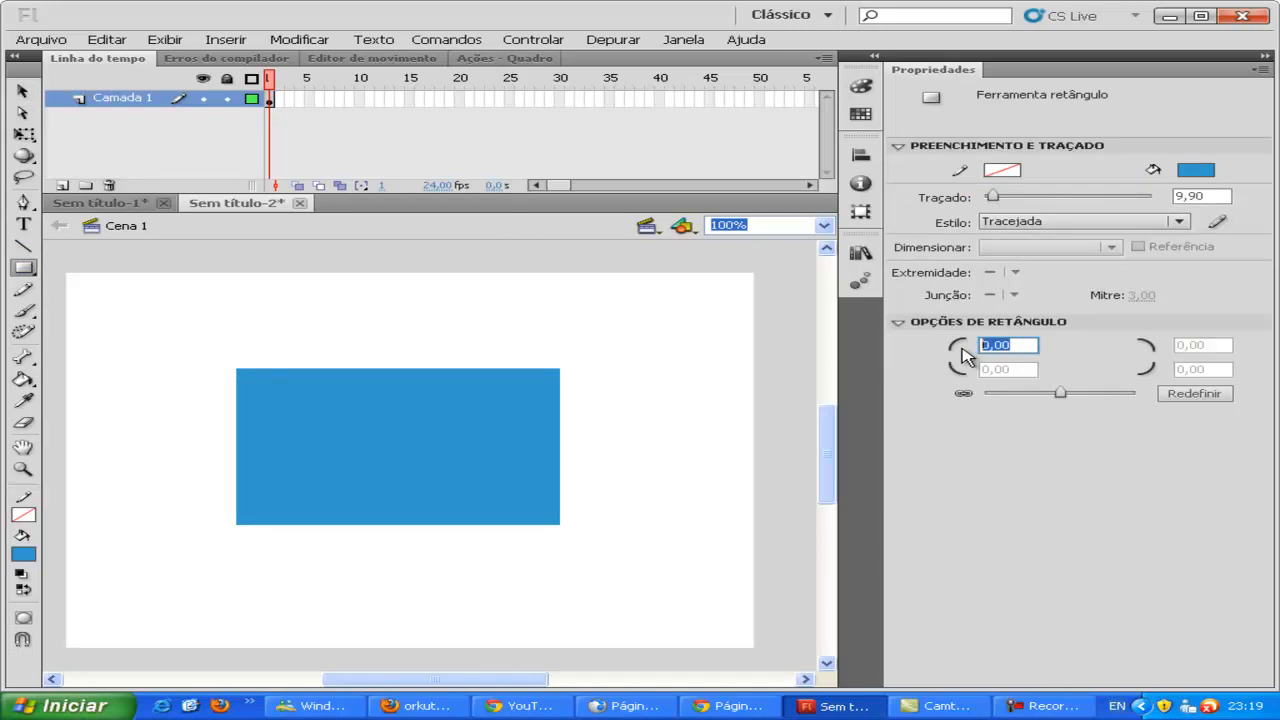
key(Return)
drag(225, 297, 582, 344)
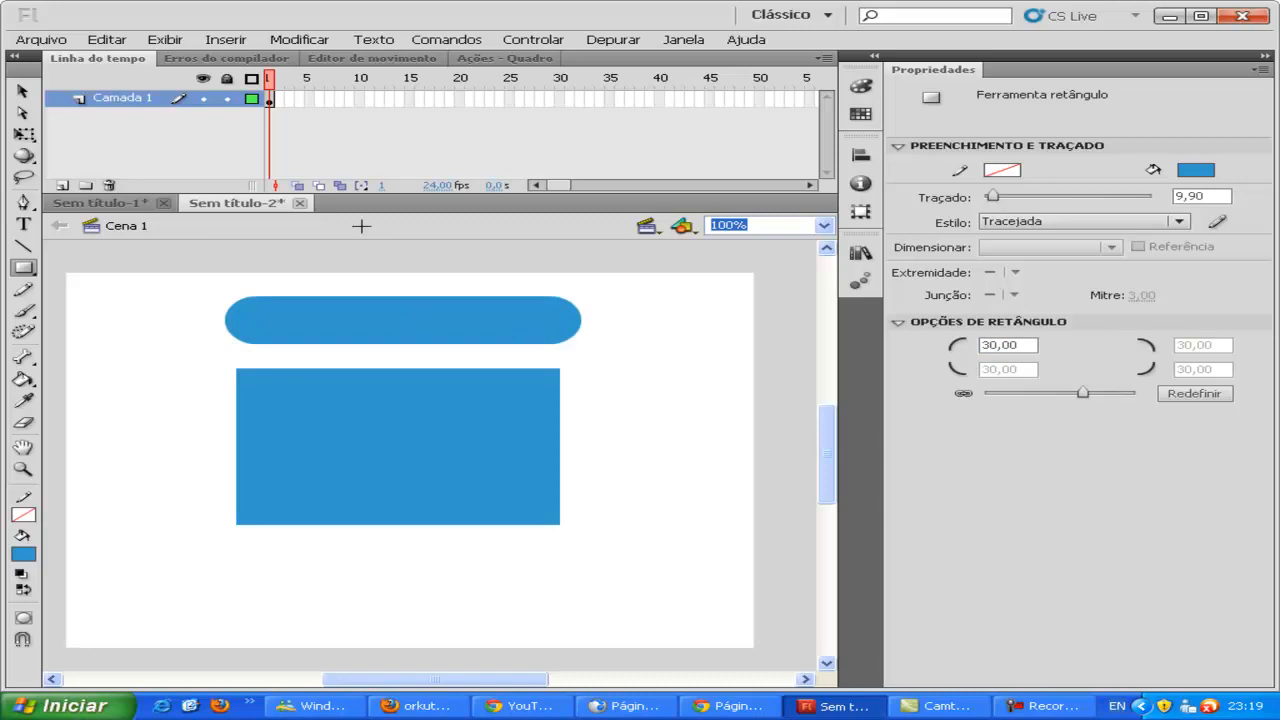
click(22, 91)
click(508, 326)
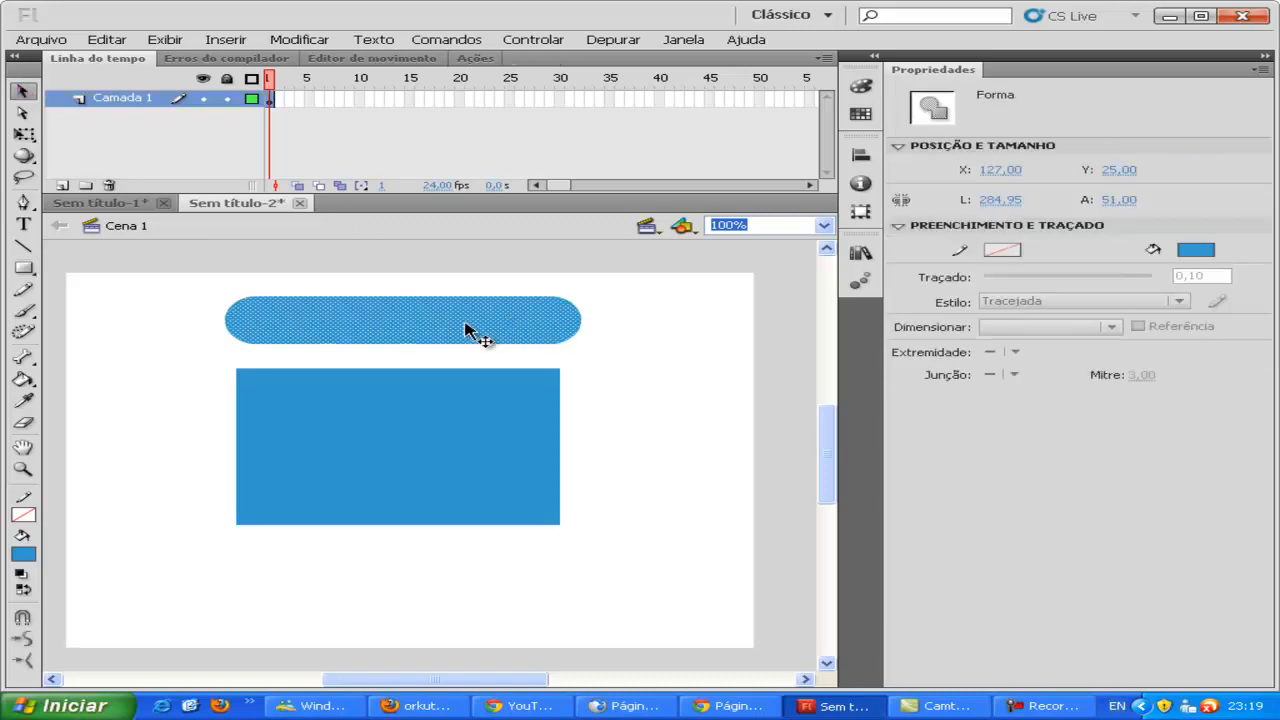
Step: Draw a rectangle primitive of about 251 × 57 px below the other shapes and set its corner radius to 15
drag(23, 267, 212, 316)
mouse_move(152, 560)
mouse_down()
mouse_move(334, 609)
mouse_move(542, 616)
mouse_move(470, 615)
mouse_up()
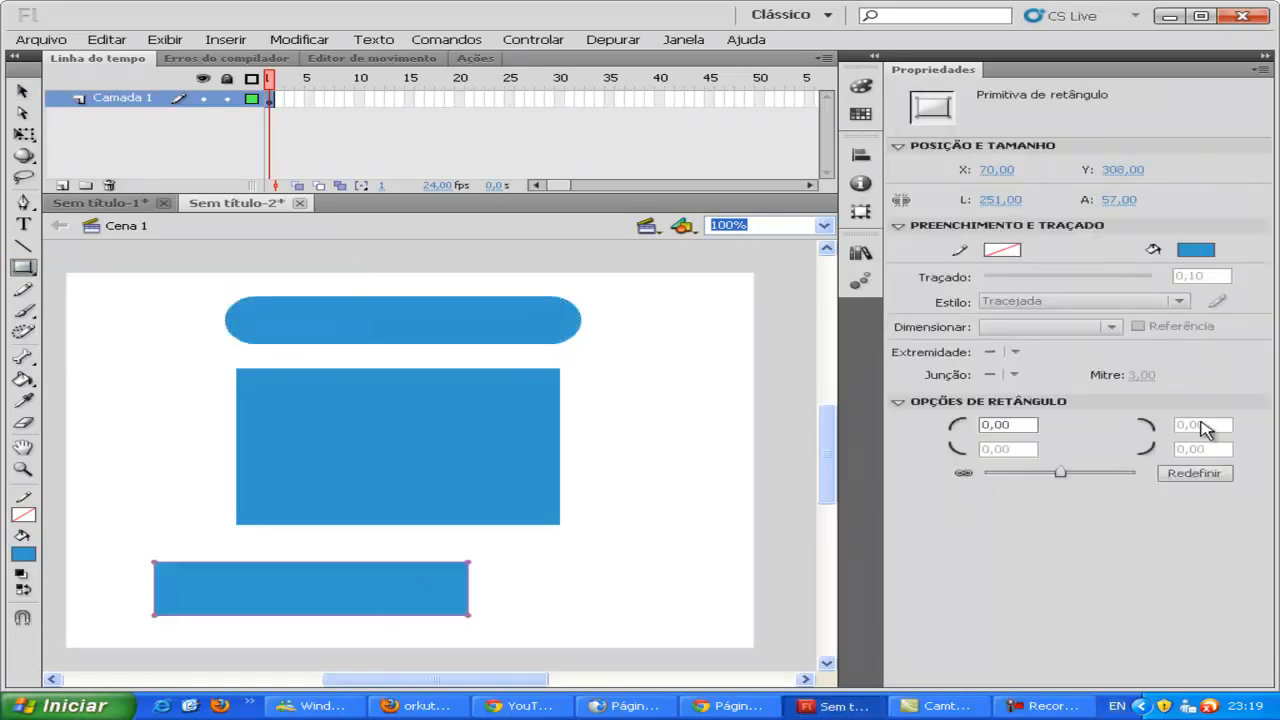
drag(1026, 428, 970, 428)
key(Return)
drag(1029, 424, 975, 430)
text(15)
key(Return)
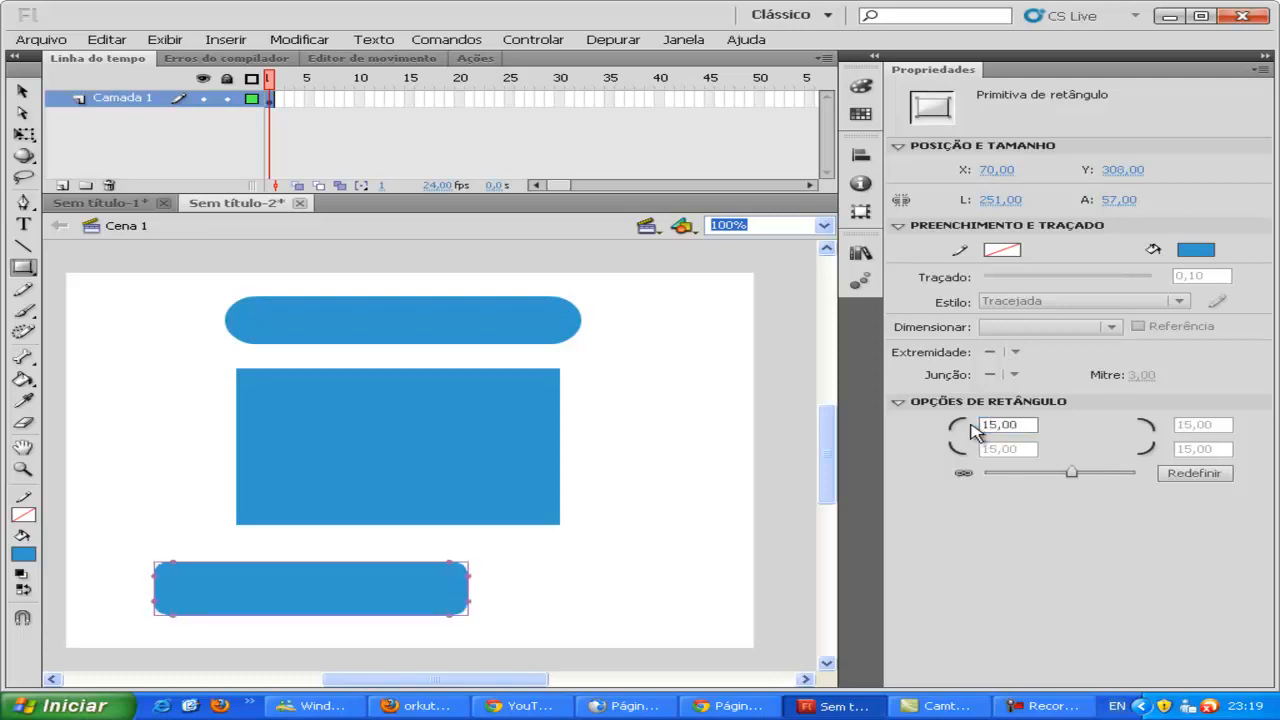
Step: Reset the rectangle primitive's corner radius to square corners, then delete all shapes from the stage
click(1189, 476)
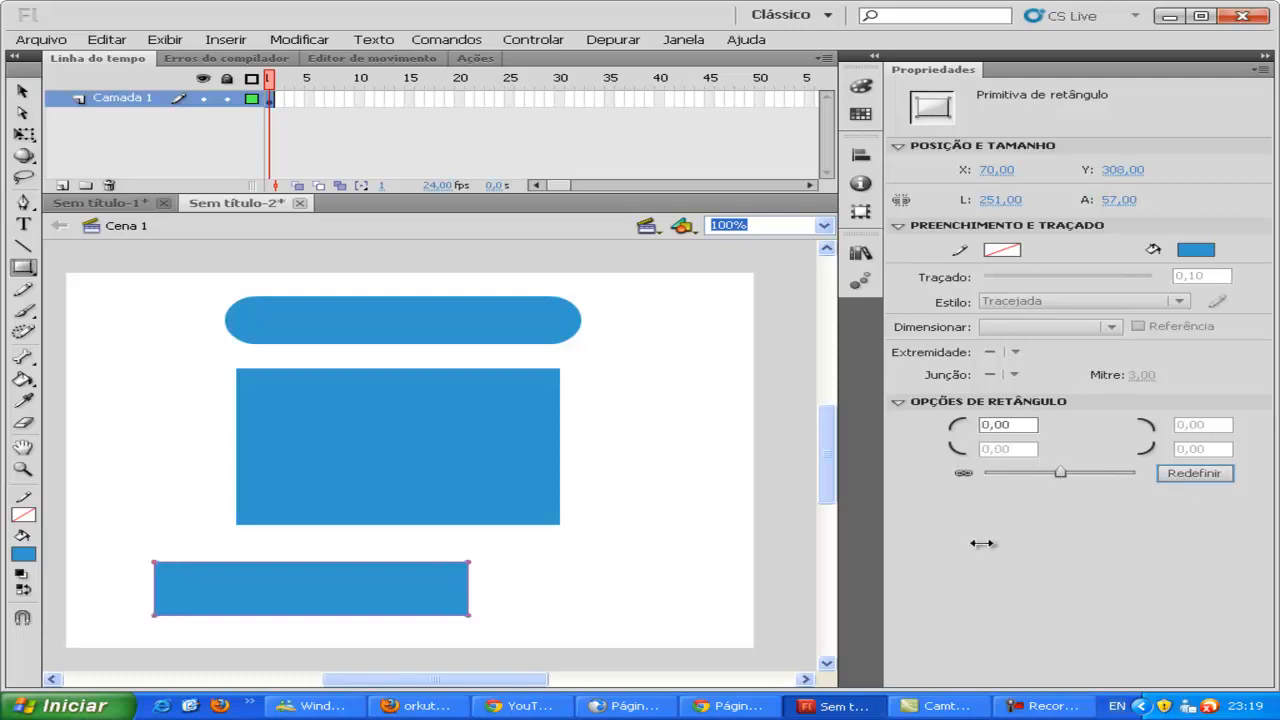
click(23, 267)
click(20, 92)
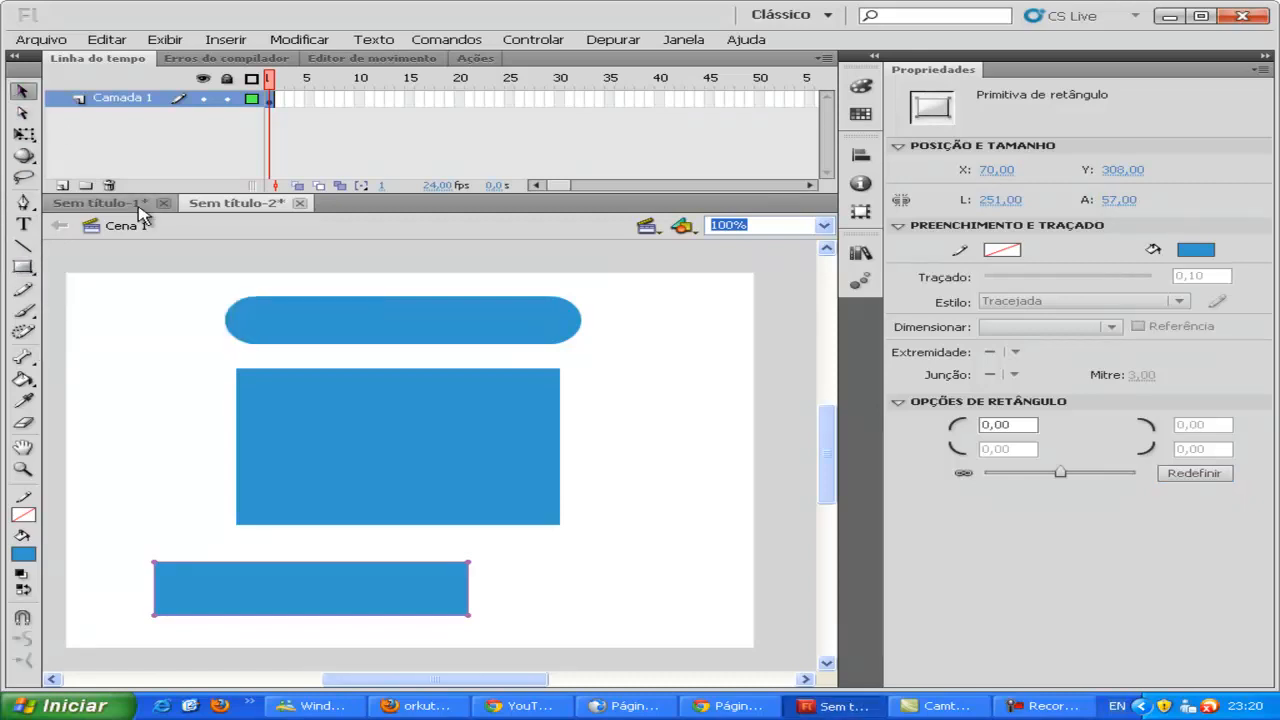
key(ctrl+a)
key(Delete)
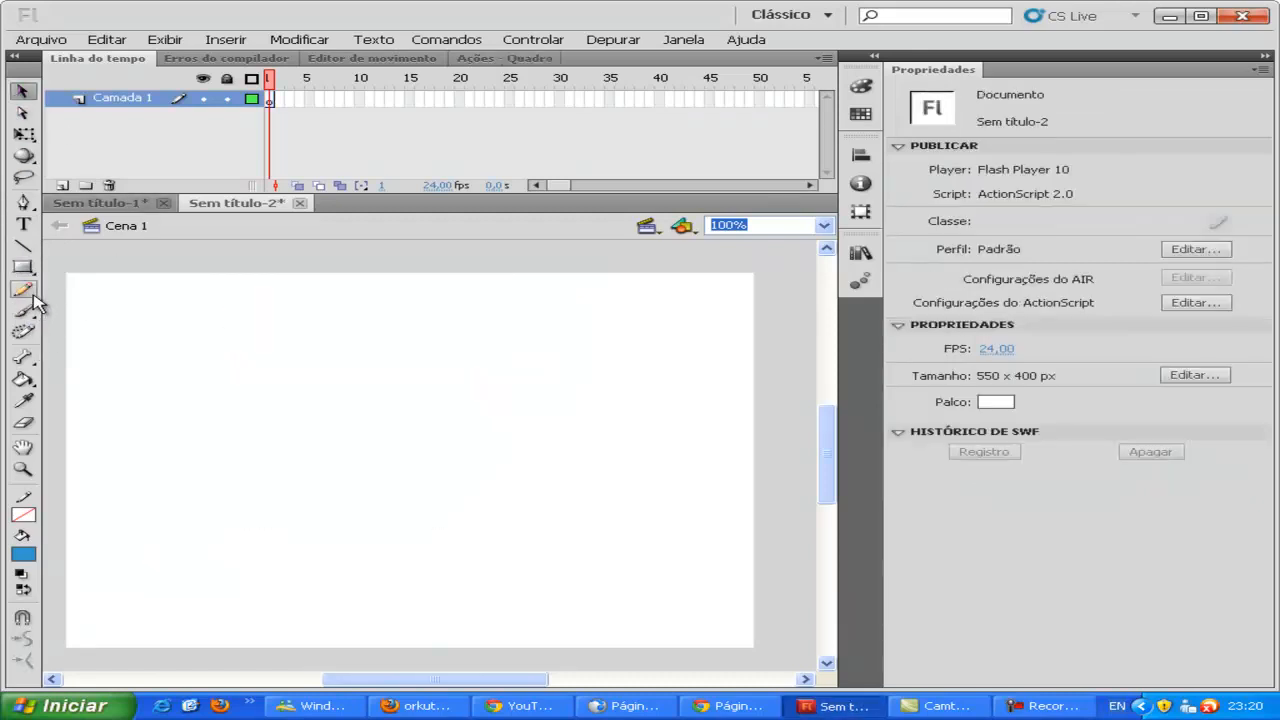
Step: Draw a blue oval primitive of about 147 × 147 px, hollow it to an inner radius of about 66, and move it toward the stage's centre
drag(23, 267, 372, 465)
click(22, 91)
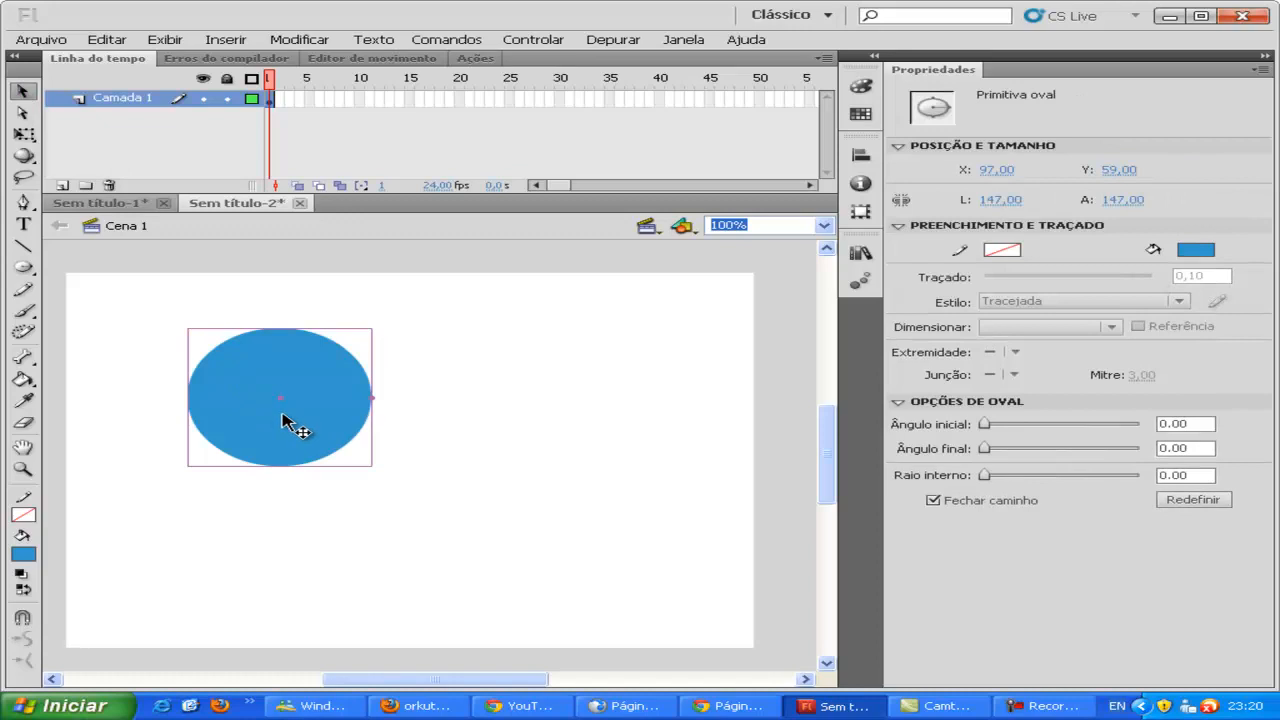
drag(281, 398, 340, 436)
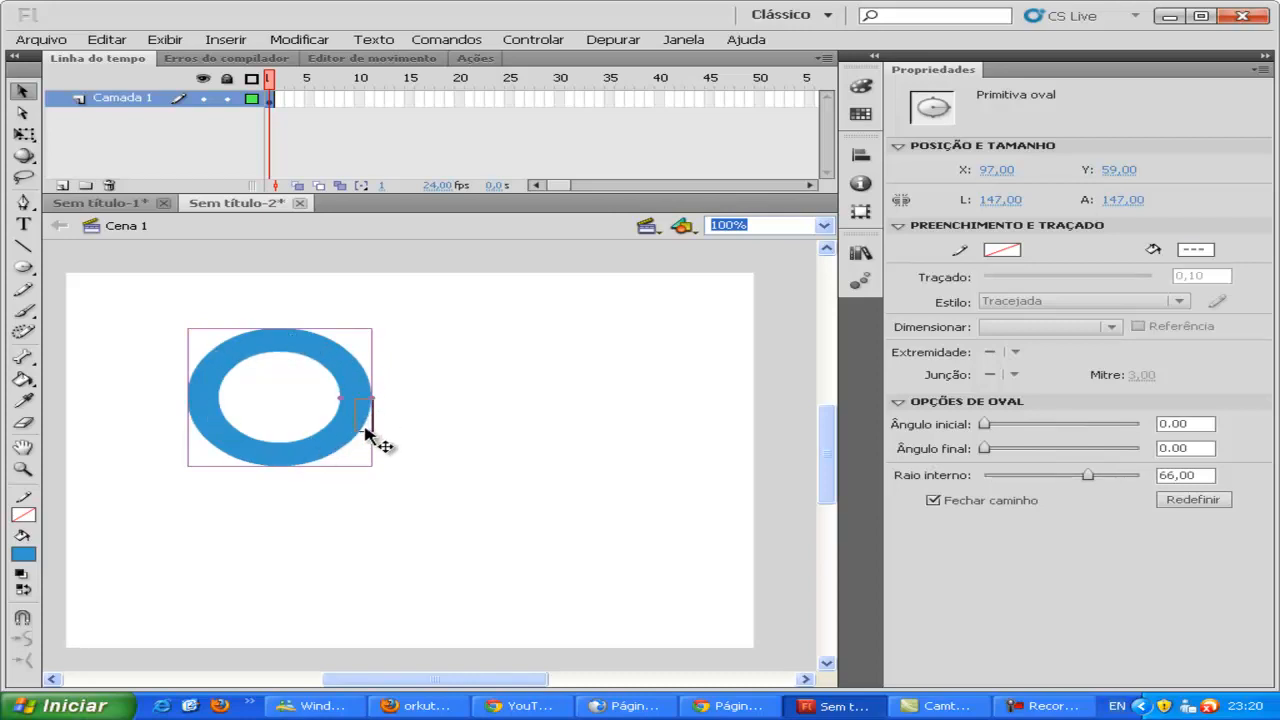
drag(373, 399, 450, 426)
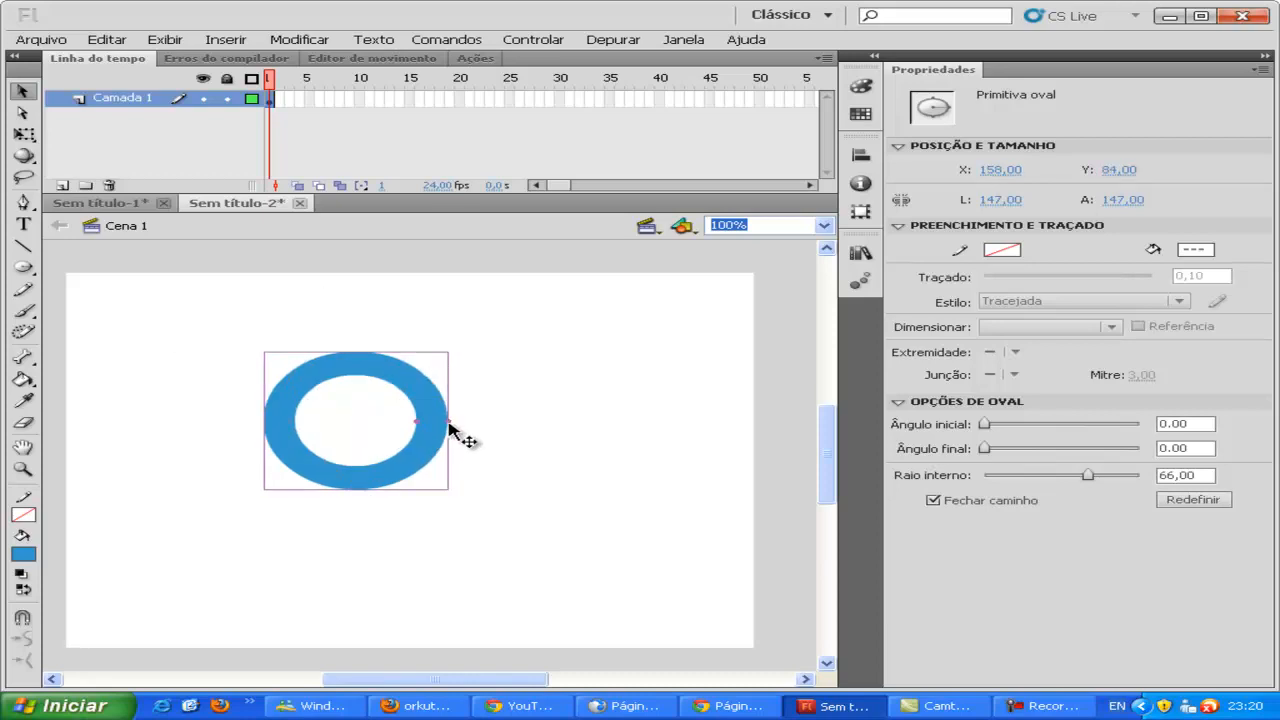
Step: Cut the ring open to an end angle of about 277 with an inner radius of about 57, and shift it up and left
text(200)
key(Return)
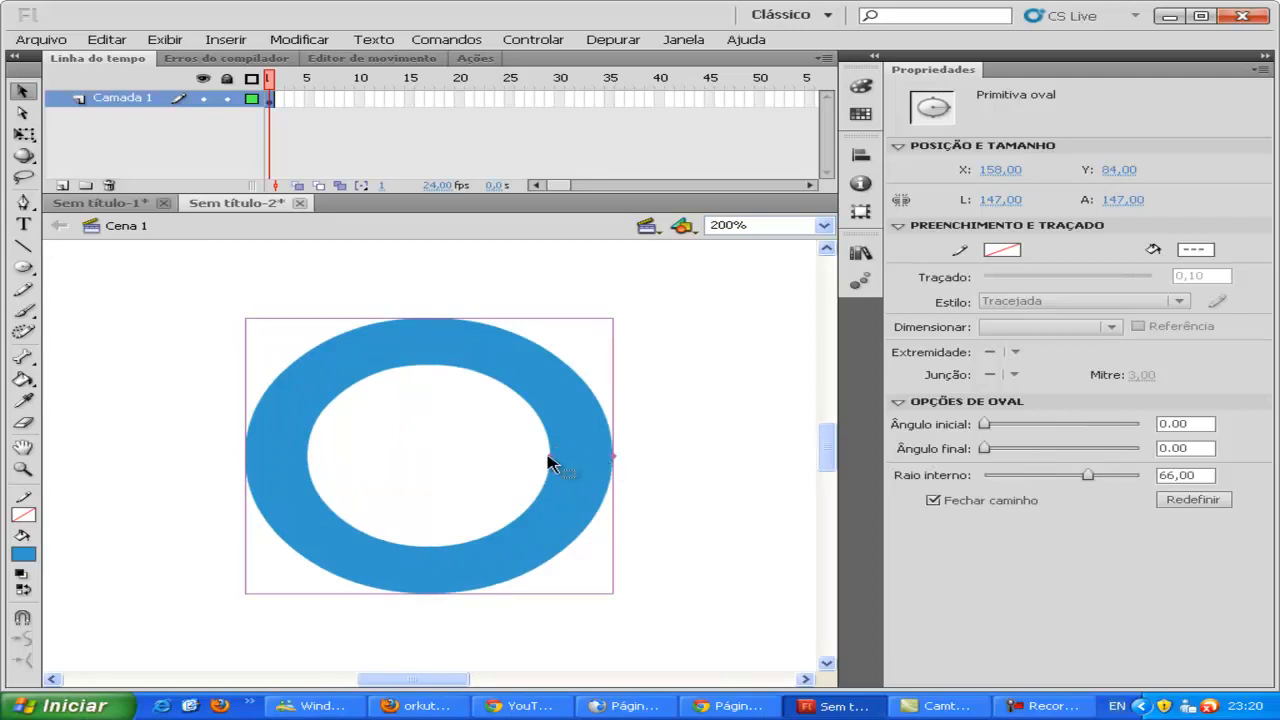
drag(555, 456, 466, 337)
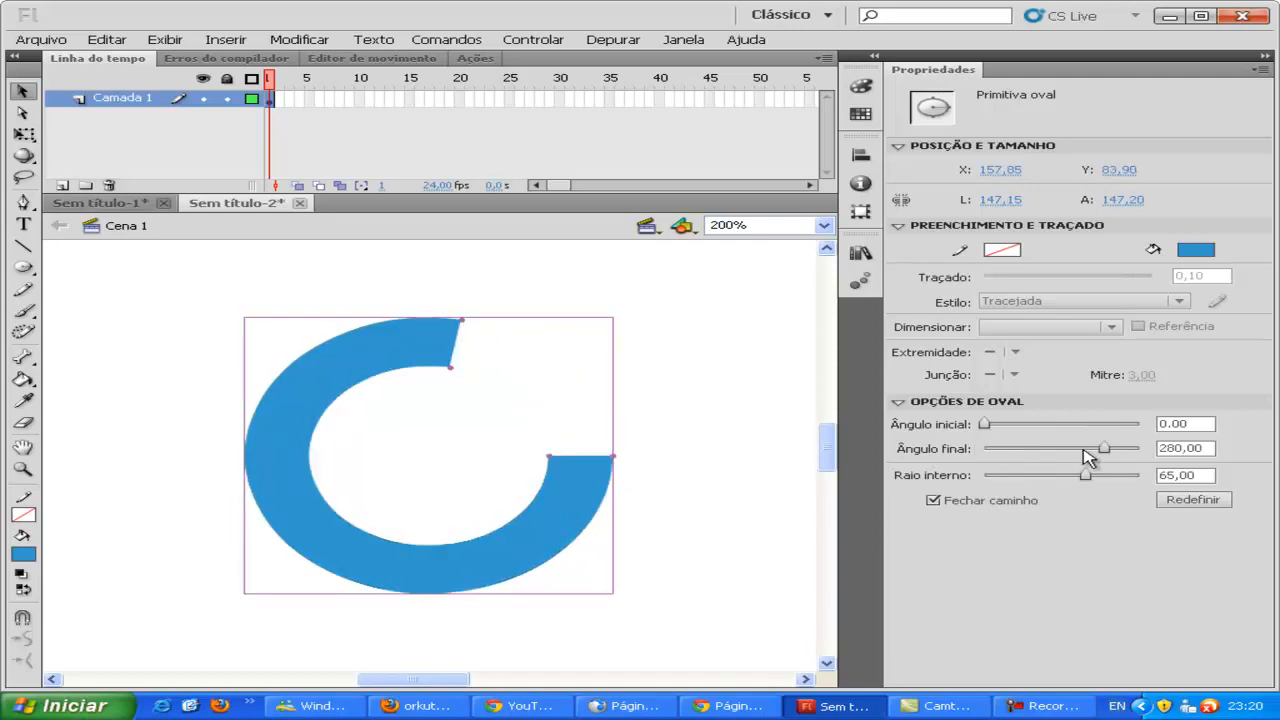
mouse_move(1103, 450)
mouse_down()
mouse_move(994, 449)
mouse_move(1103, 457)
mouse_up()
drag(1124, 458, 1071, 480)
drag(409, 391, 293, 360)
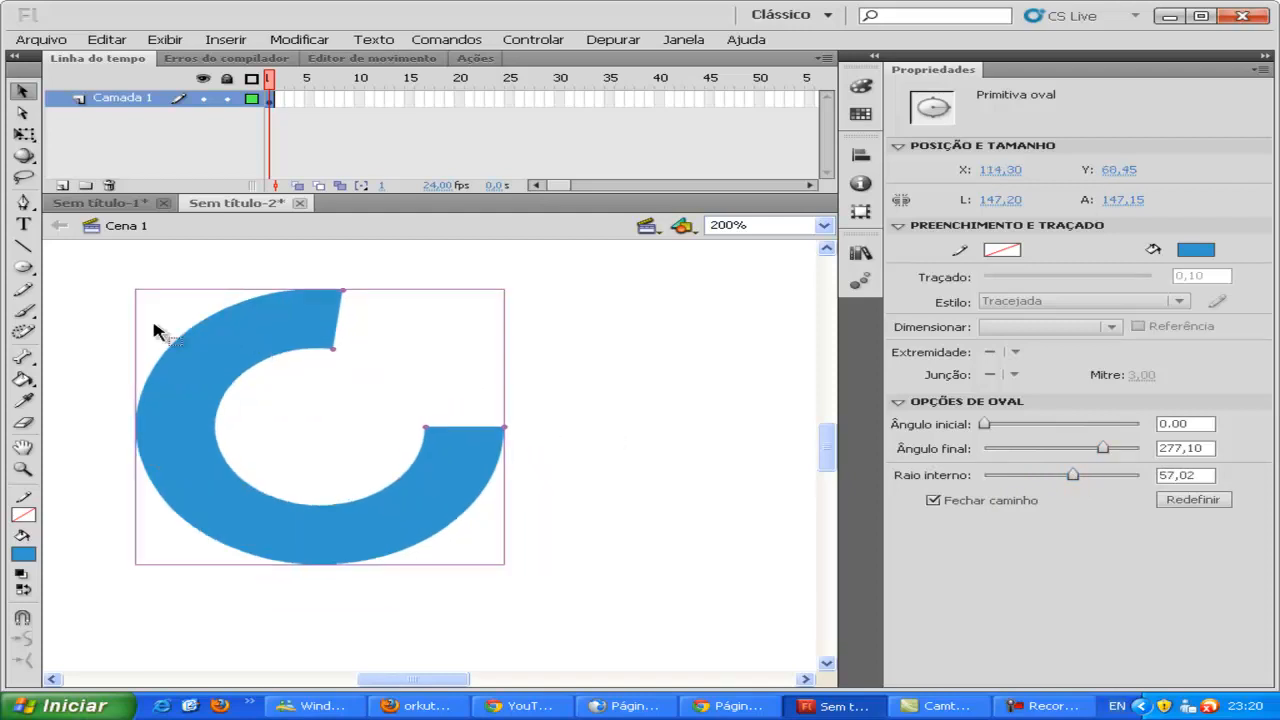
Step: Set the oval primitive's start angle to about 177 and draw a second arc of about 106 × 104 px at the ring's upper right
click(23, 267)
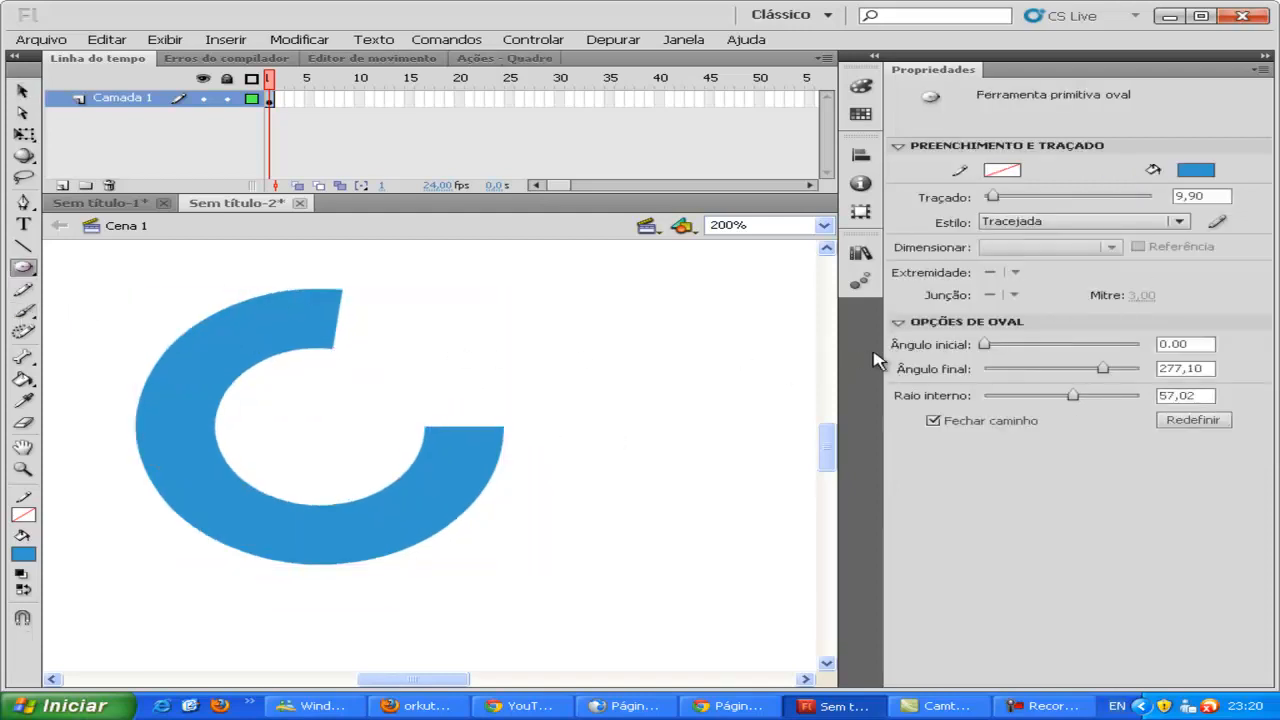
drag(982, 345, 1061, 358)
drag(644, 371, 780, 710)
drag(643, 519, 734, 497)
click(22, 91)
drag(626, 346, 654, 276)
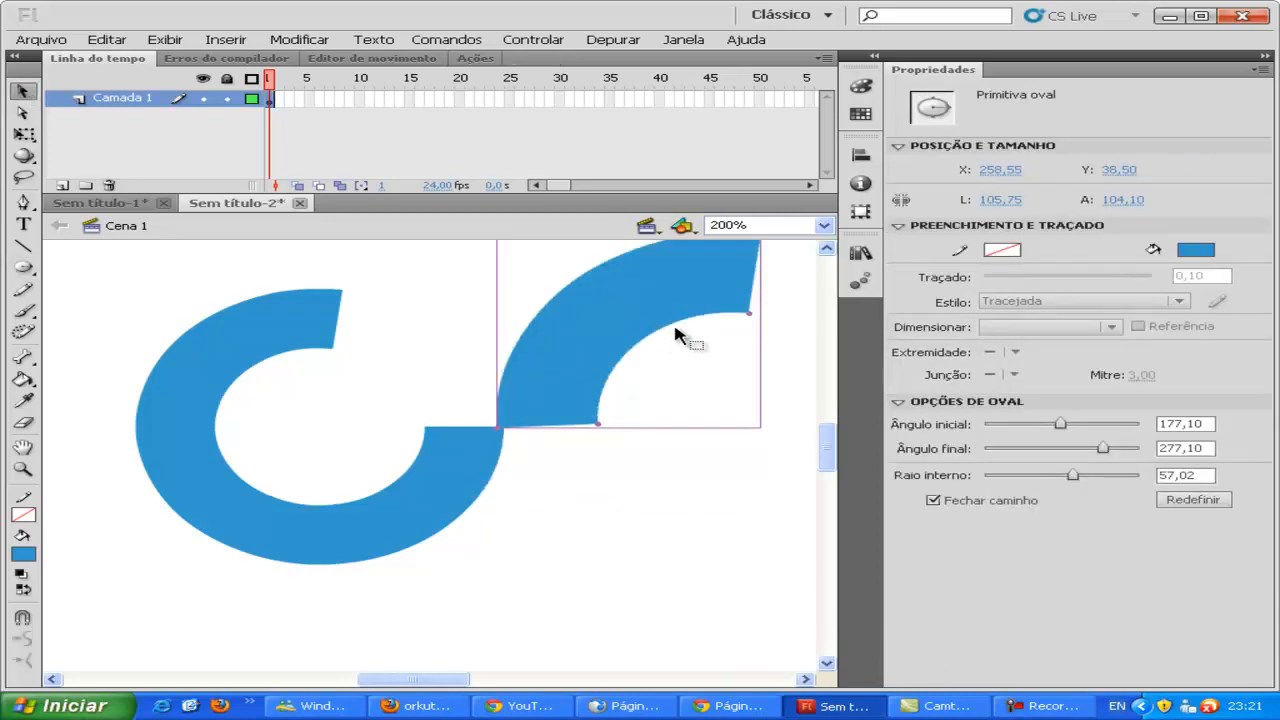
Step: Delete both oval primitive arcs from the stage
key(Delete)
click(463, 450)
key(Delete)
Step: Set the PolyStar tool to a 6-sided polygon and draw a small blue hexagon in the stage's upper-left area
click(23, 267)
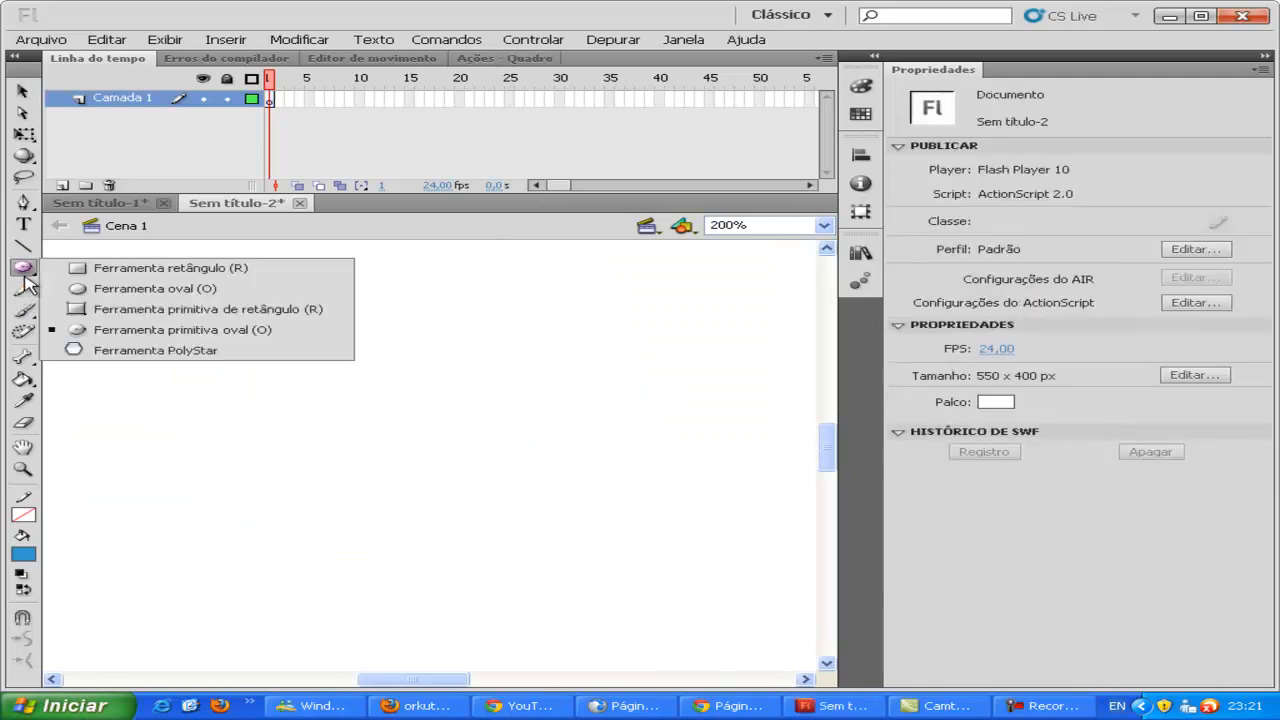
click(192, 350)
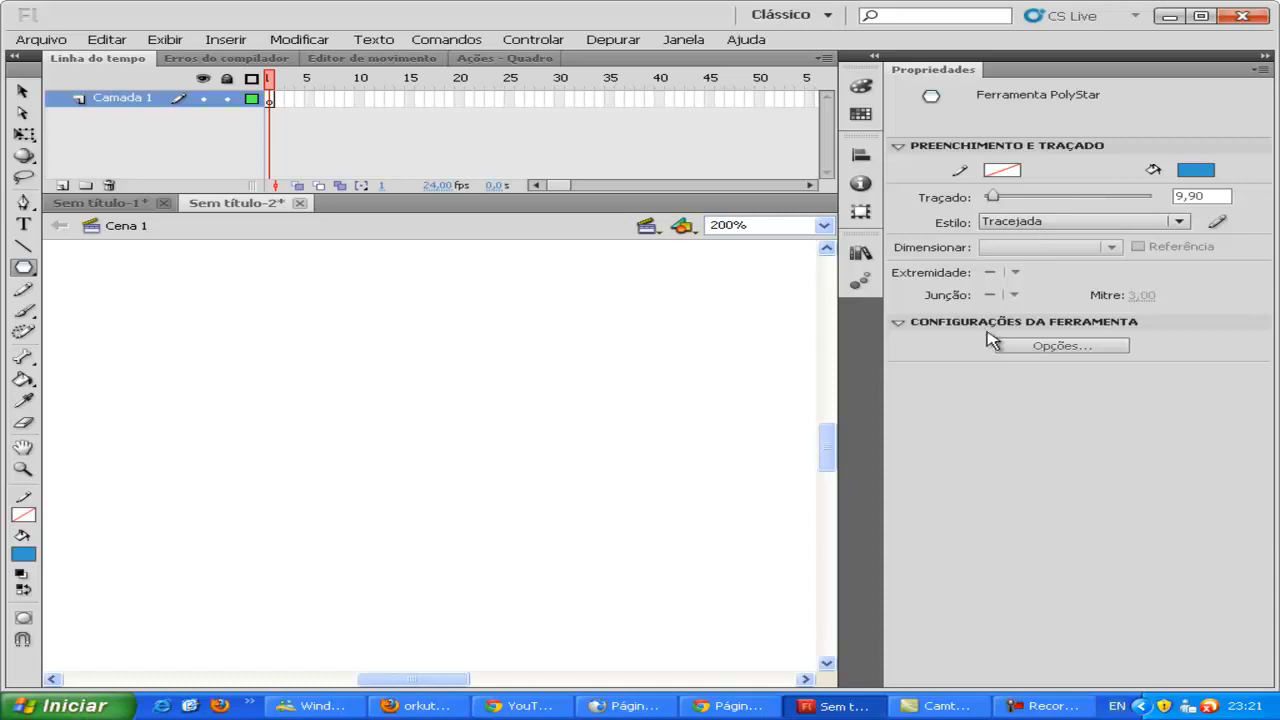
click(1055, 346)
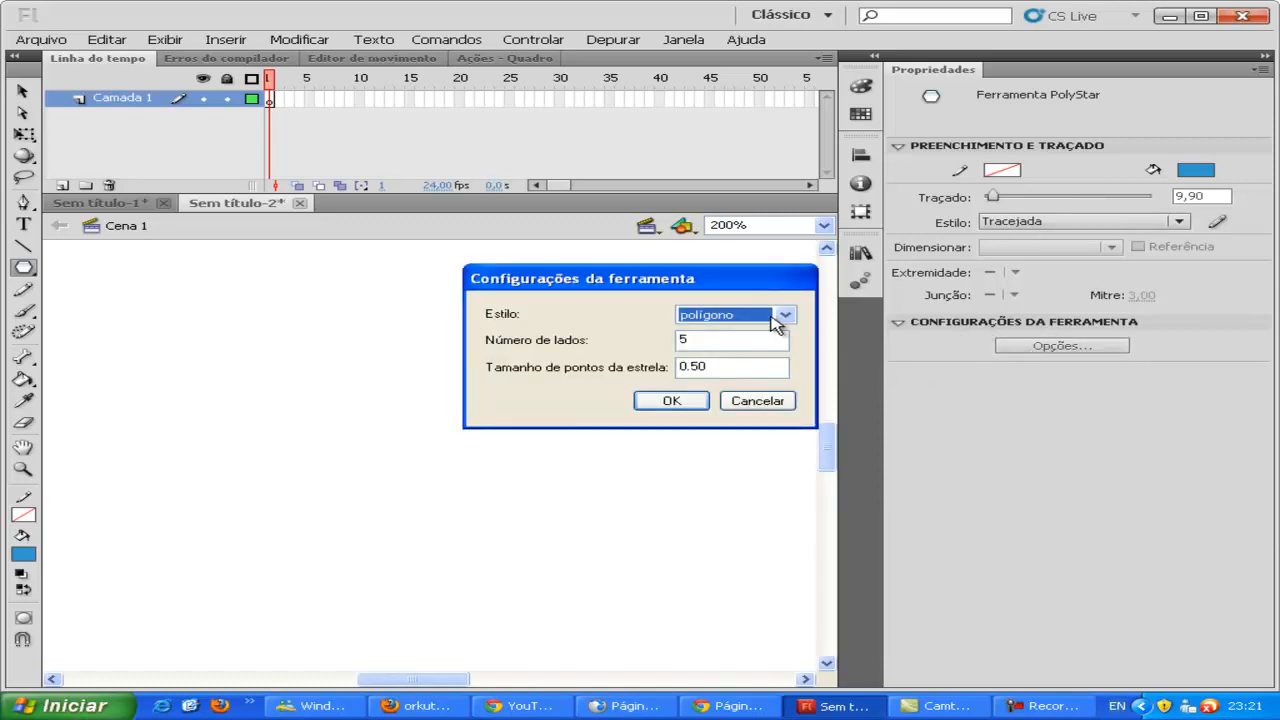
click(691, 342)
text(6)
click(671, 400)
drag(168, 300, 154, 331)
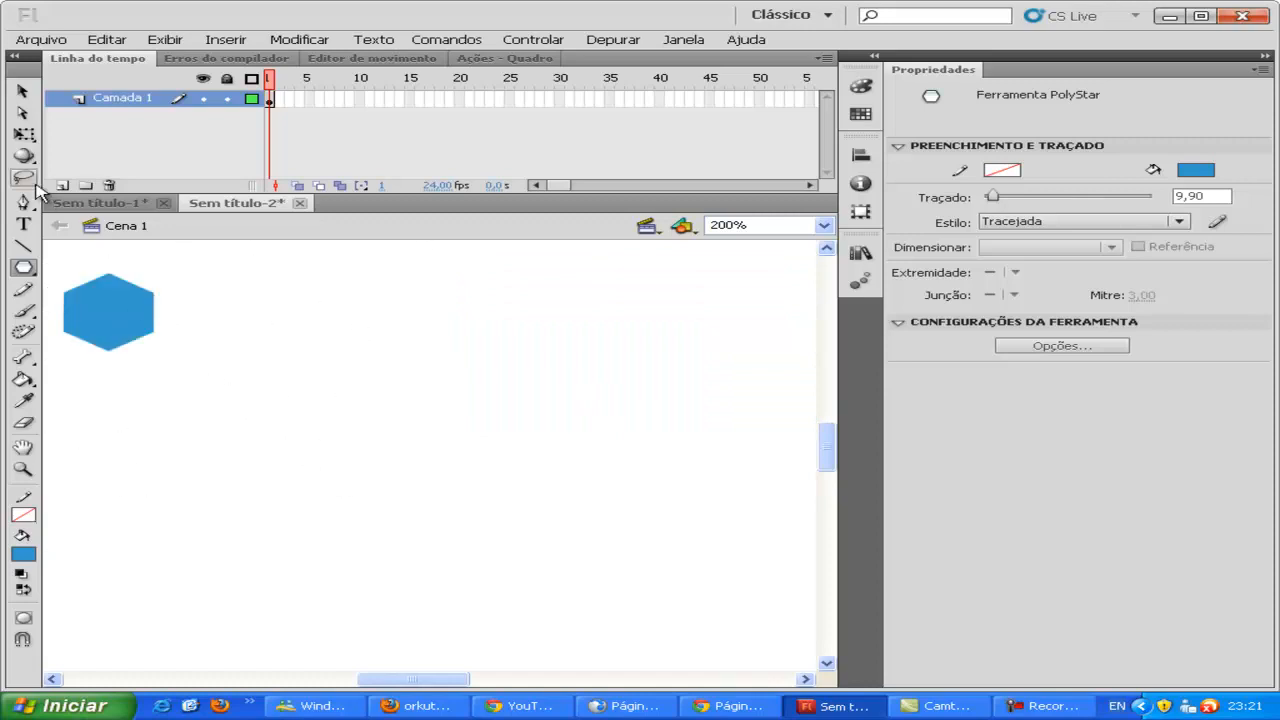
Step: Change the PolyStar style to star (estrela) with 4 sides and draw a star beside the hexagon
click(26, 272)
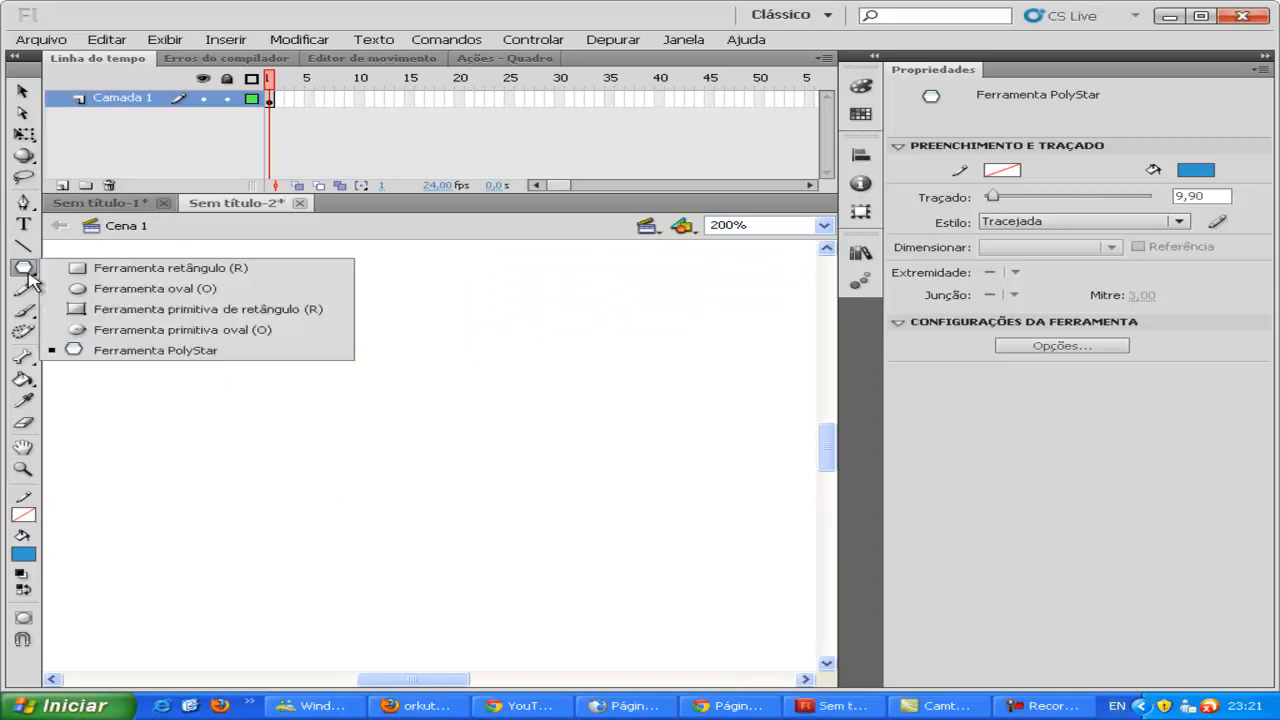
click(28, 278)
click(1062, 346)
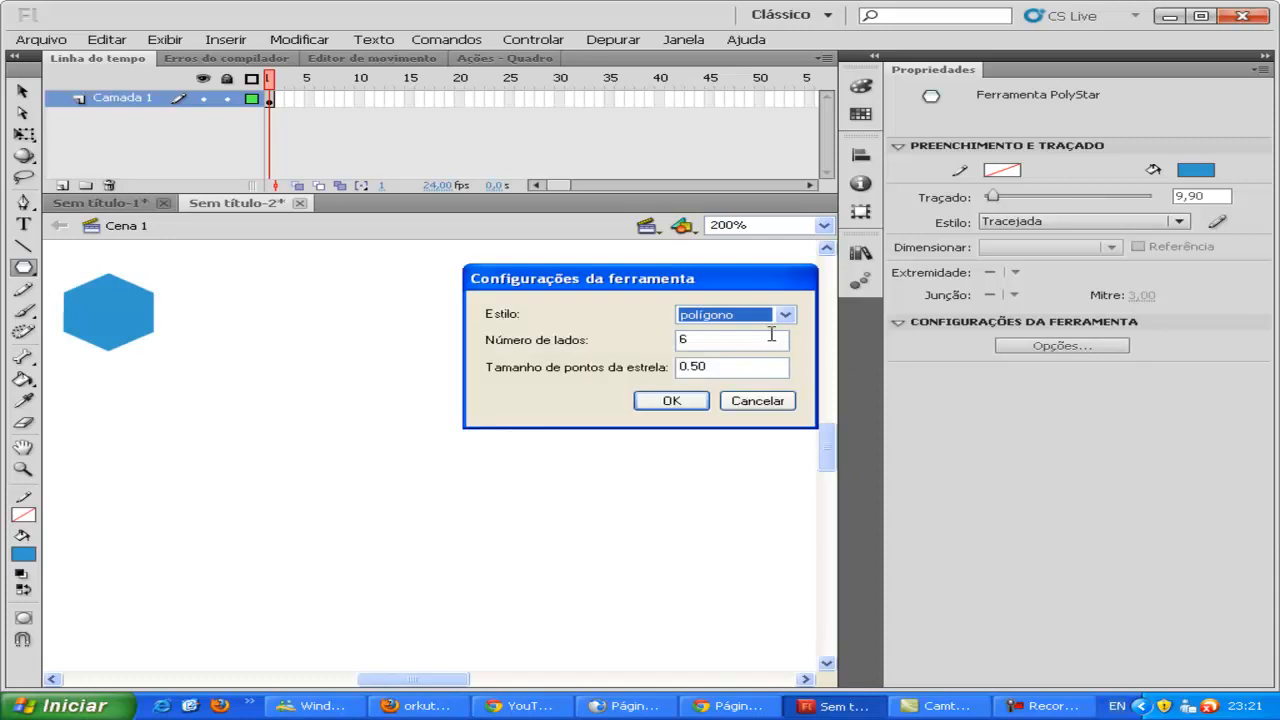
click(785, 314)
click(745, 344)
key(Tab)
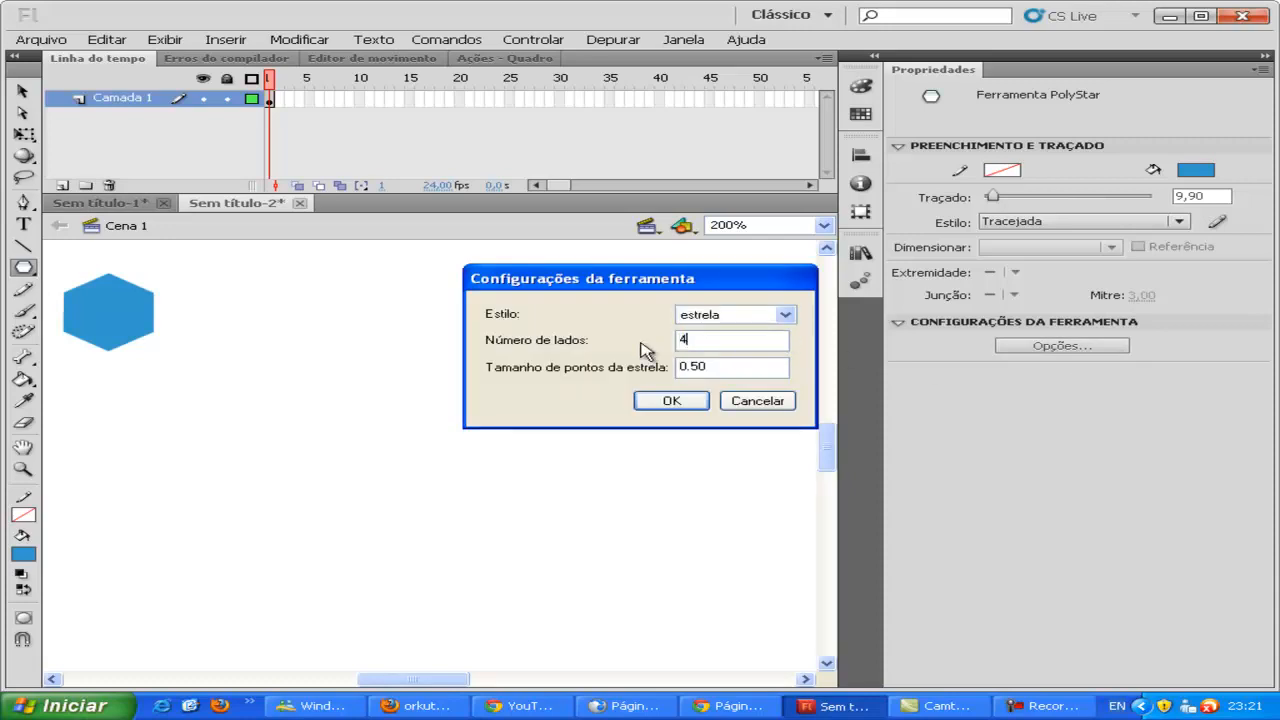
click(684, 398)
drag(259, 302, 312, 325)
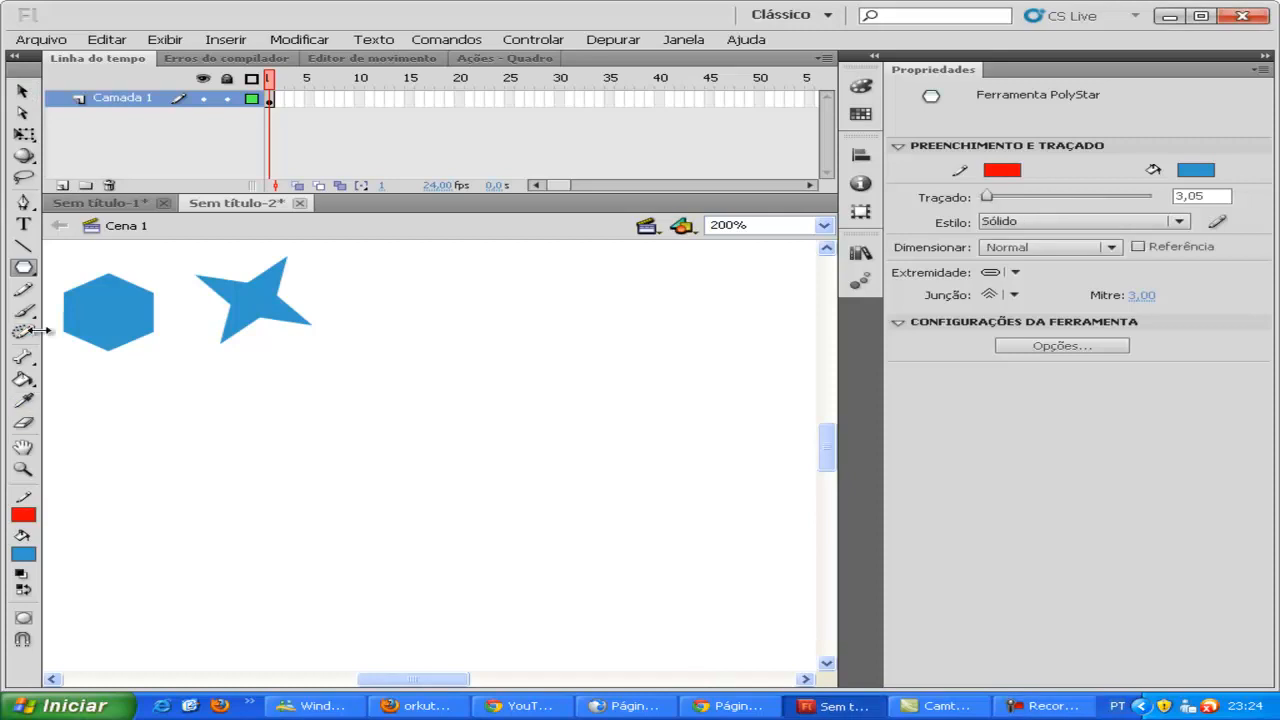
Step: Draw a long horizontal red line below the hexagon and star, and bend its middle into a curve
click(23, 246)
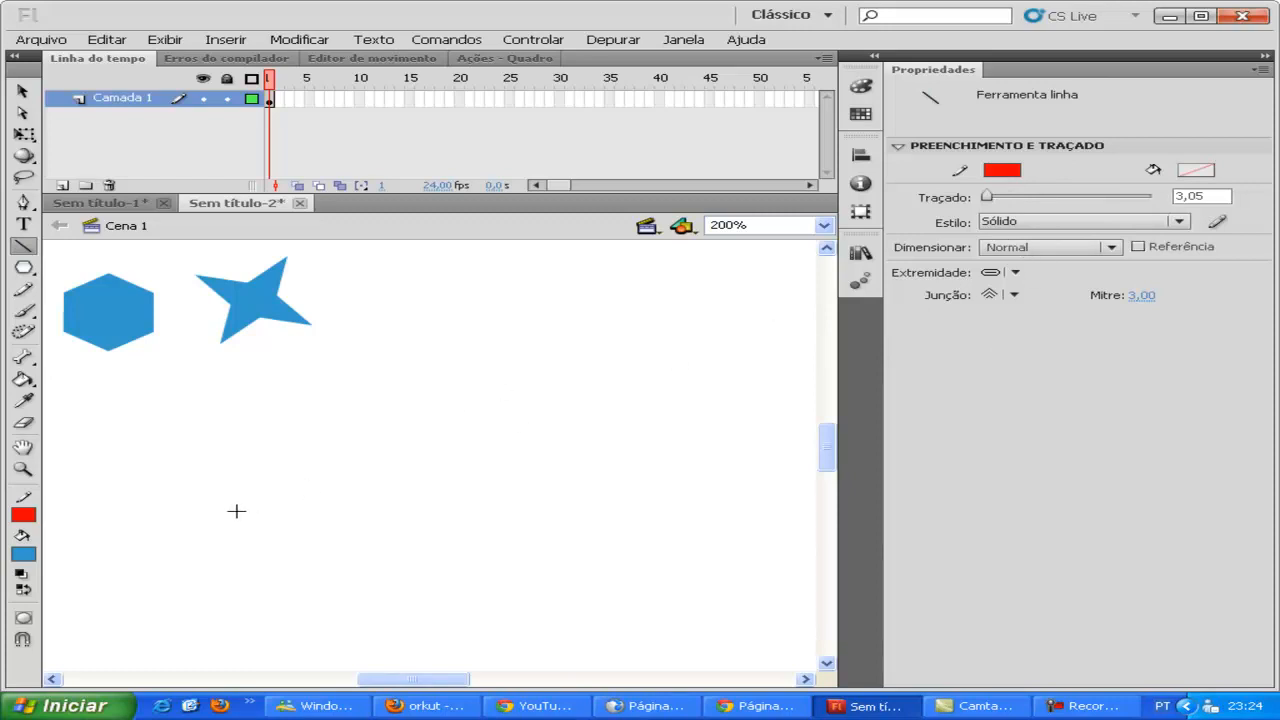
drag(206, 512, 723, 513)
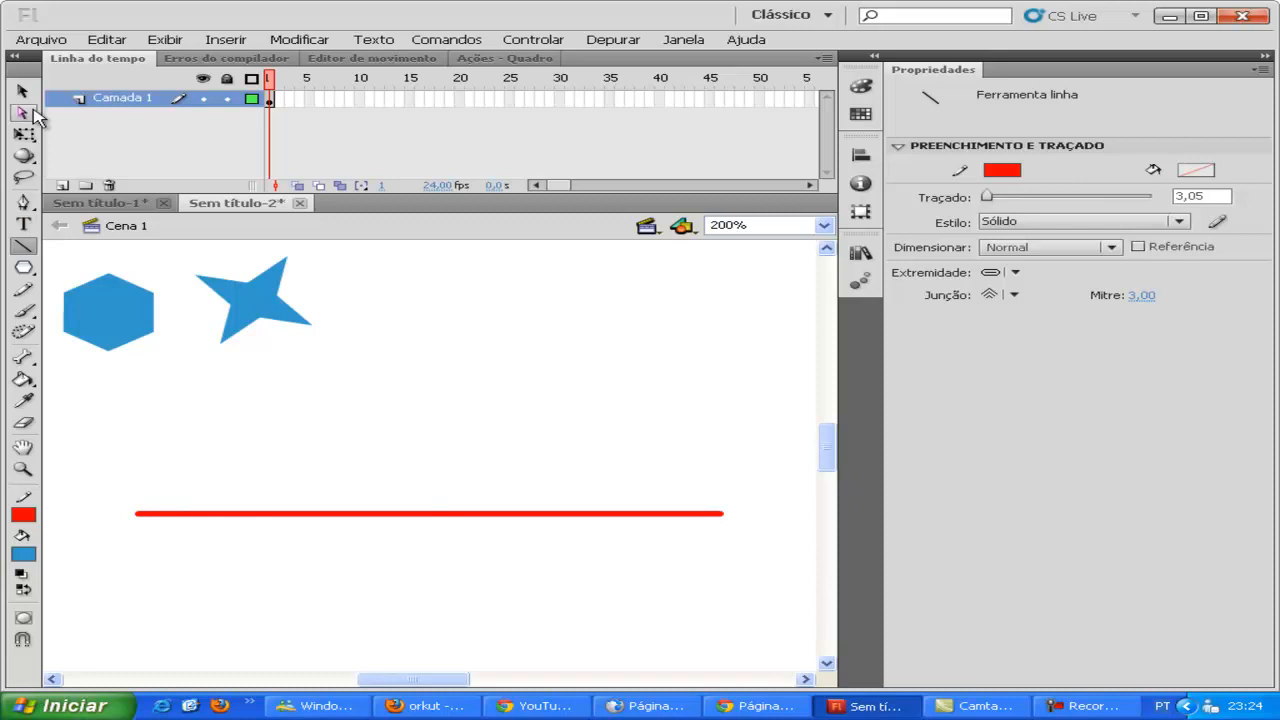
click(23, 92)
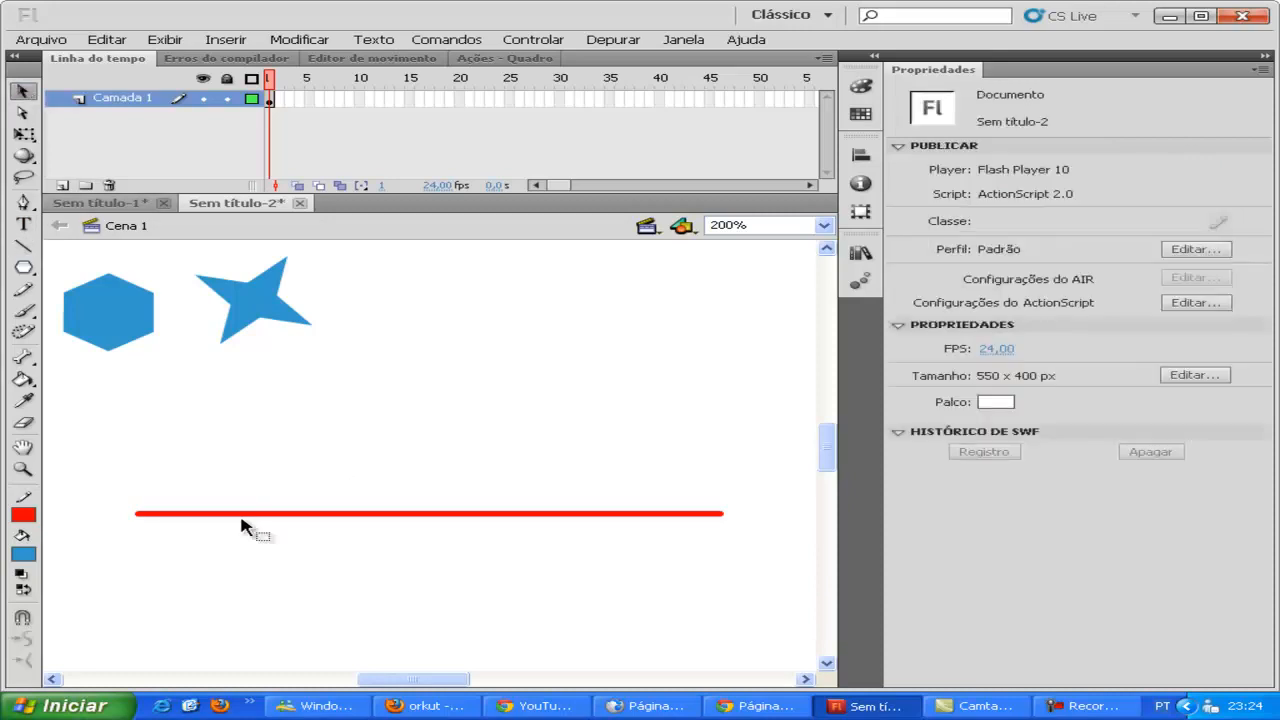
drag(207, 520, 190, 558)
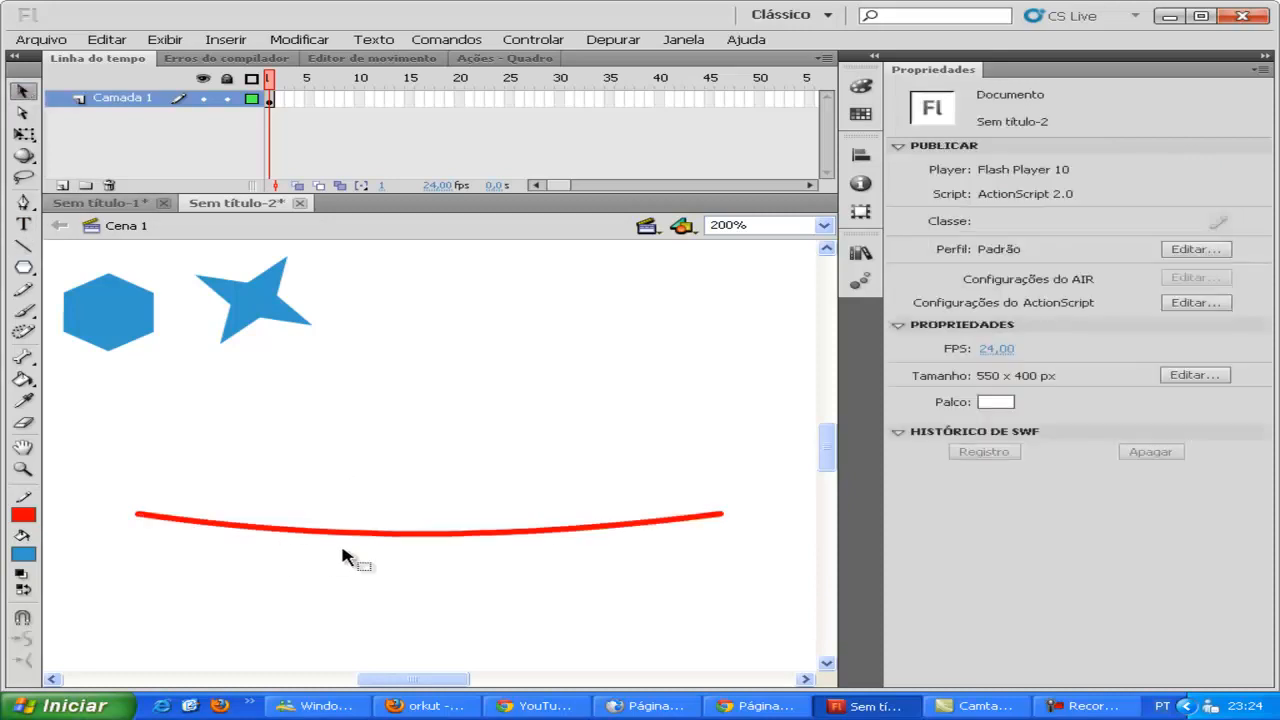
drag(407, 538, 431, 487)
Step: Reshape the left half of the red line into two sharp peaks with a valley between them
drag(215, 511, 204, 434)
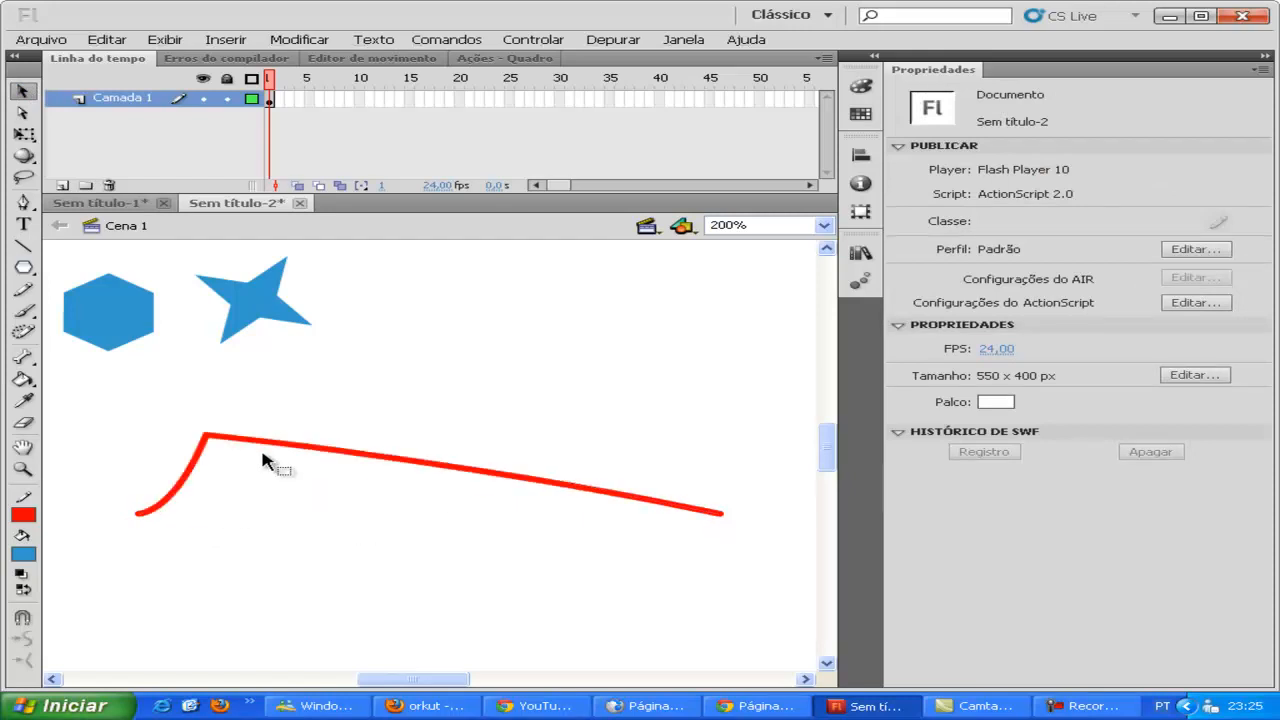
mouse_move(291, 450)
mouse_down()
mouse_move(287, 487)
mouse_move(355, 382)
mouse_up()
click(413, 424)
mouse_move(413, 412)
mouse_down()
mouse_move(411, 473)
mouse_move(447, 426)
mouse_move(457, 437)
mouse_up()
click(480, 470)
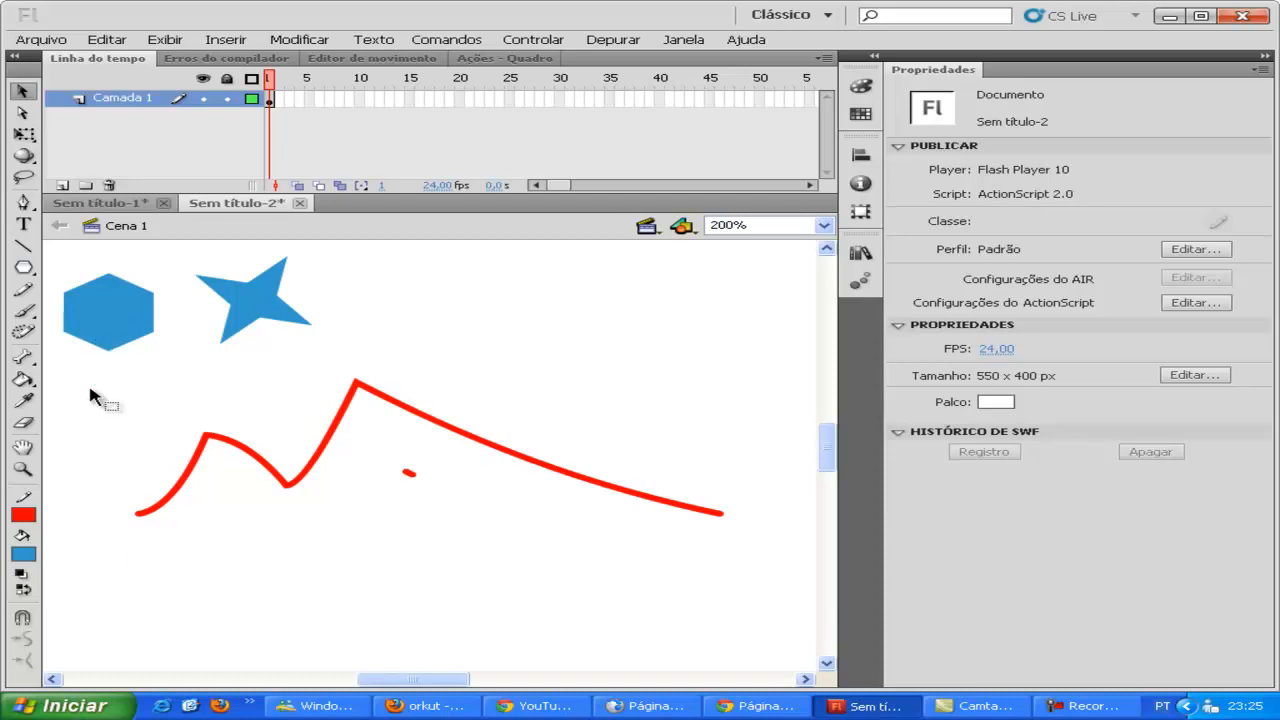
Step: Try the Quadrado and Nenhum end caps on the red line's right end, then set the cap back to Redondo
click(28, 472)
drag(766, 489, 680, 551)
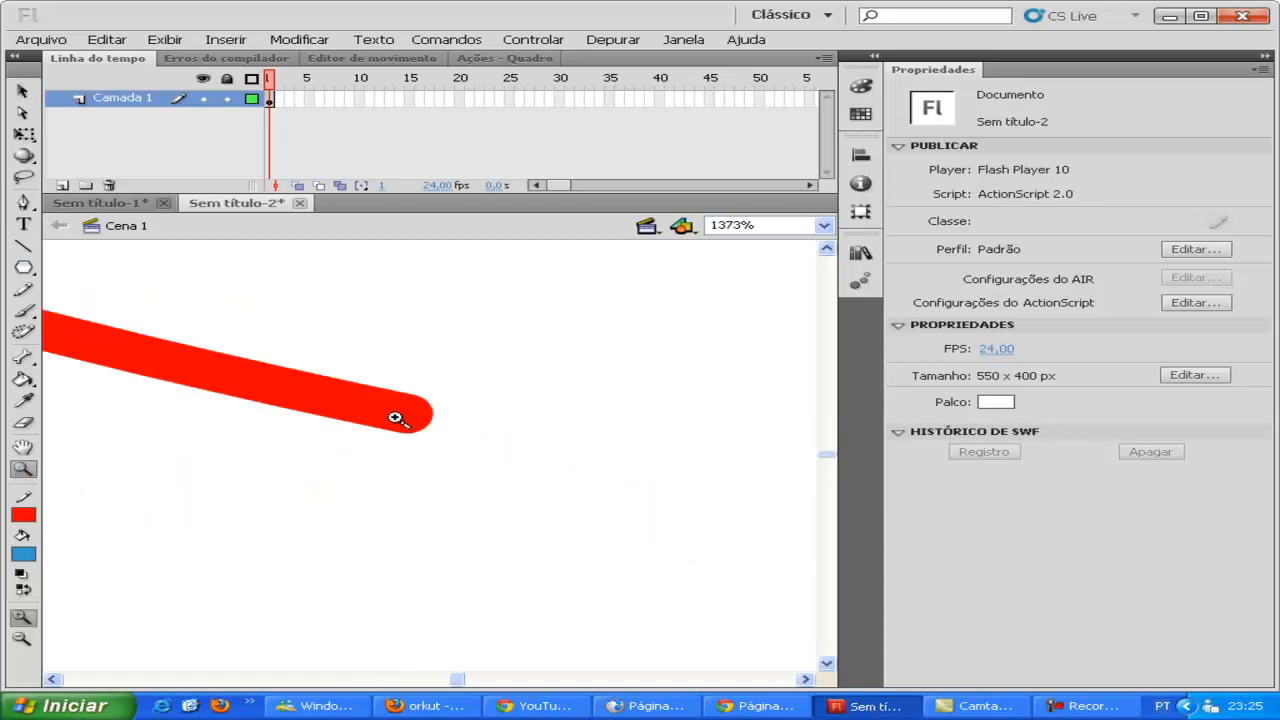
click(22, 91)
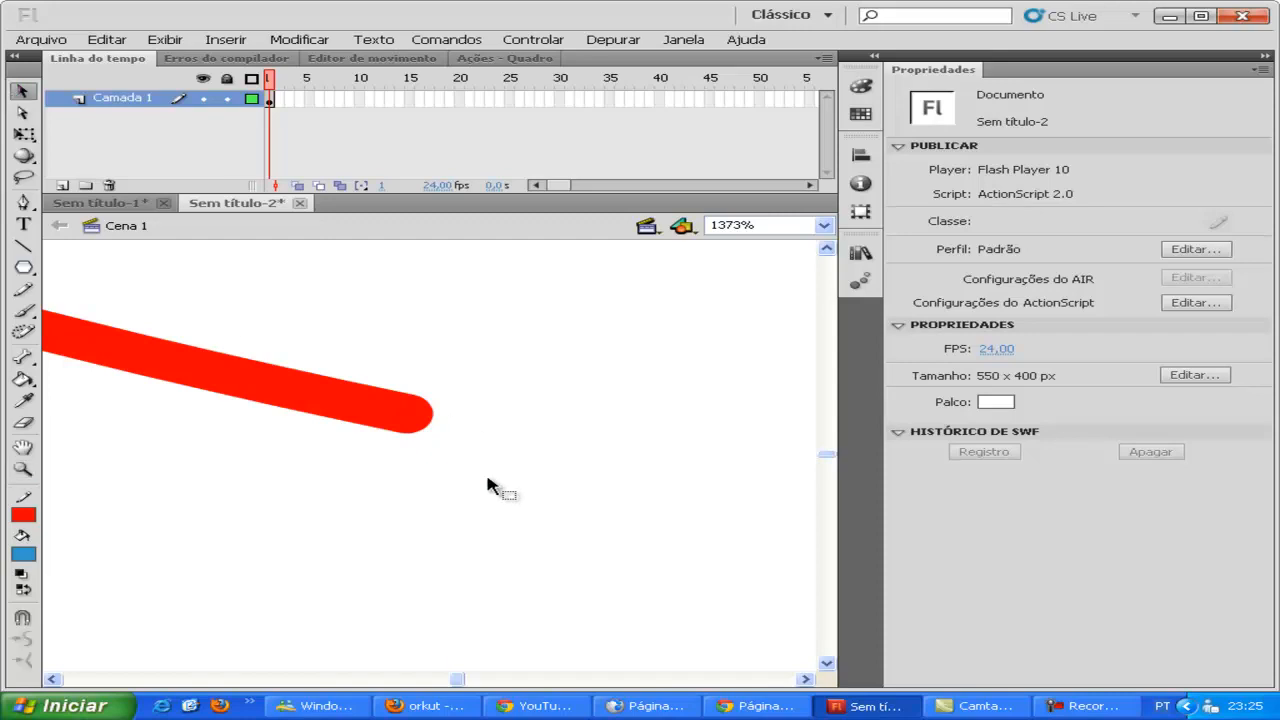
click(410, 428)
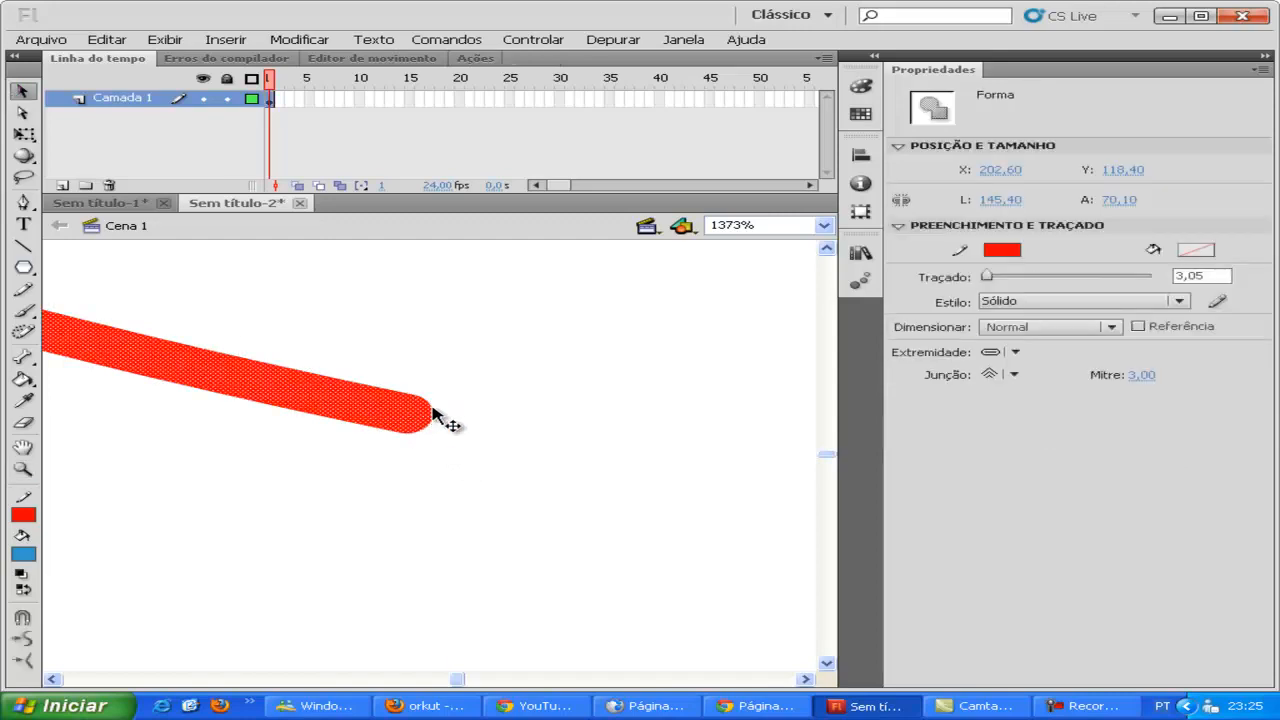
click(1015, 353)
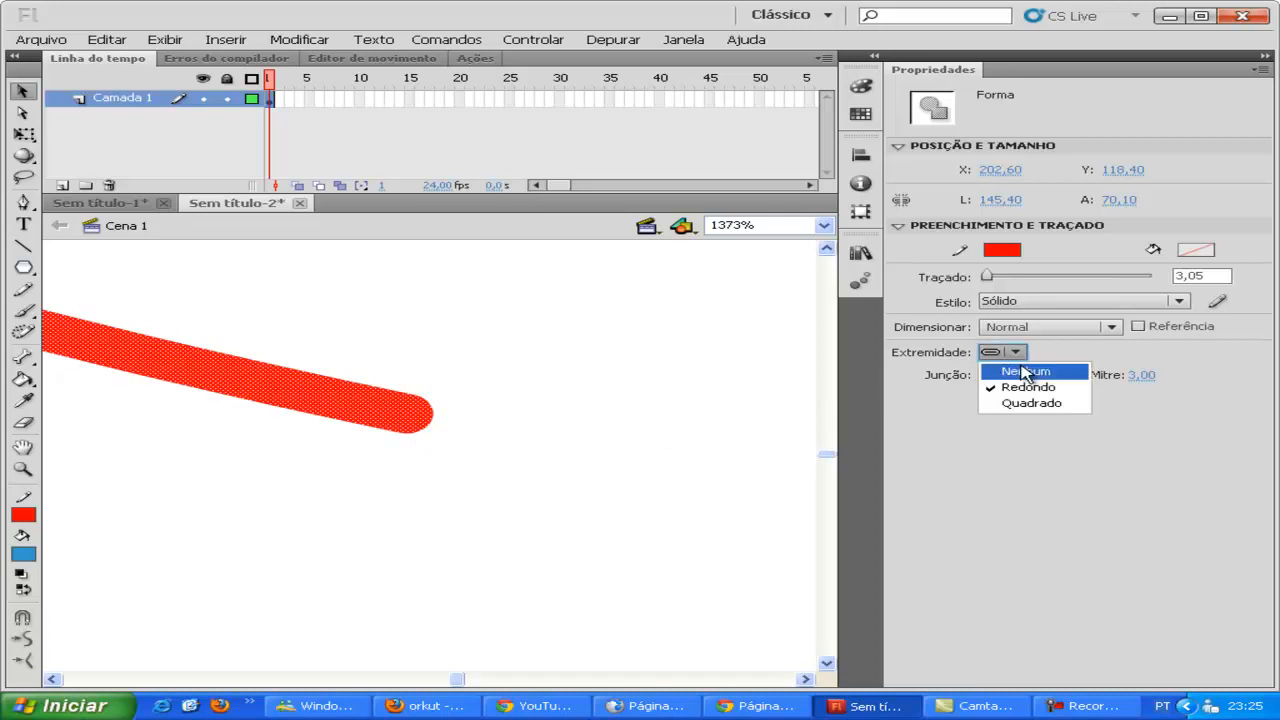
click(1031, 401)
click(1015, 352)
click(1038, 371)
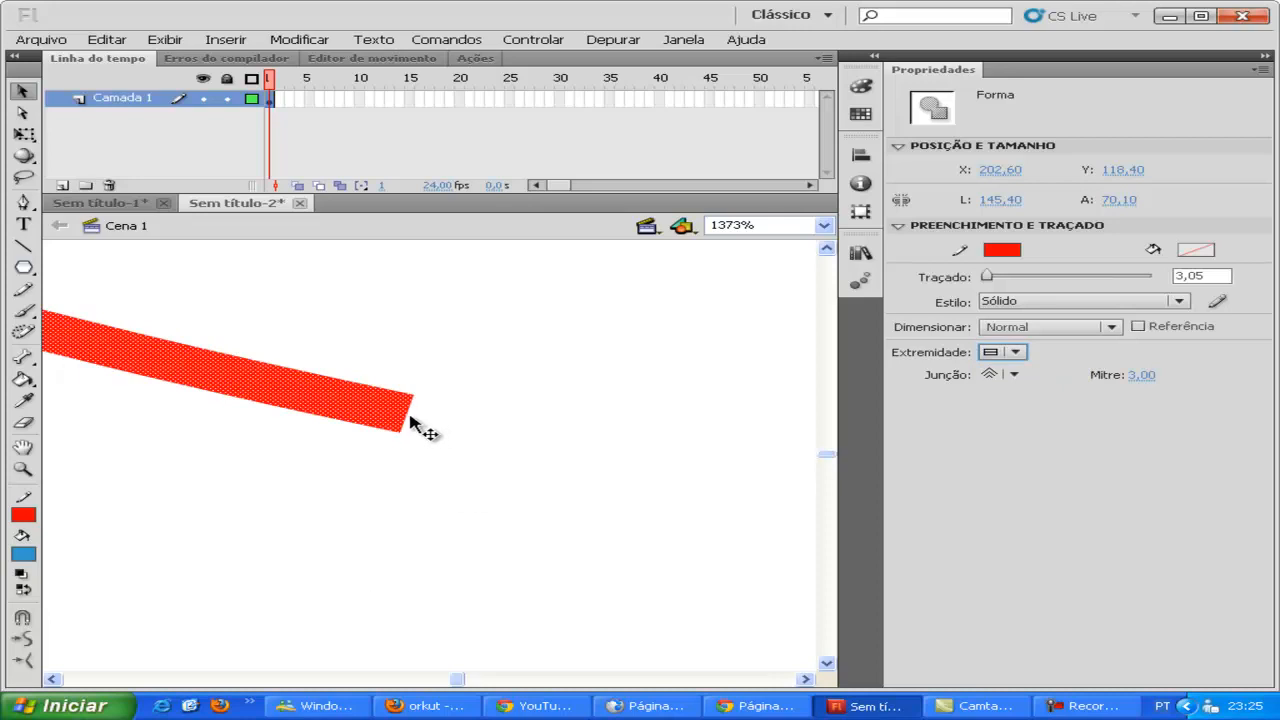
click(1015, 352)
click(1017, 388)
Step: Select the corner at the red line's leftmost peak, compare the Redondo and Bisel joins, and leave the join set to Redondo
drag(457, 680, 386, 686)
click(826, 249)
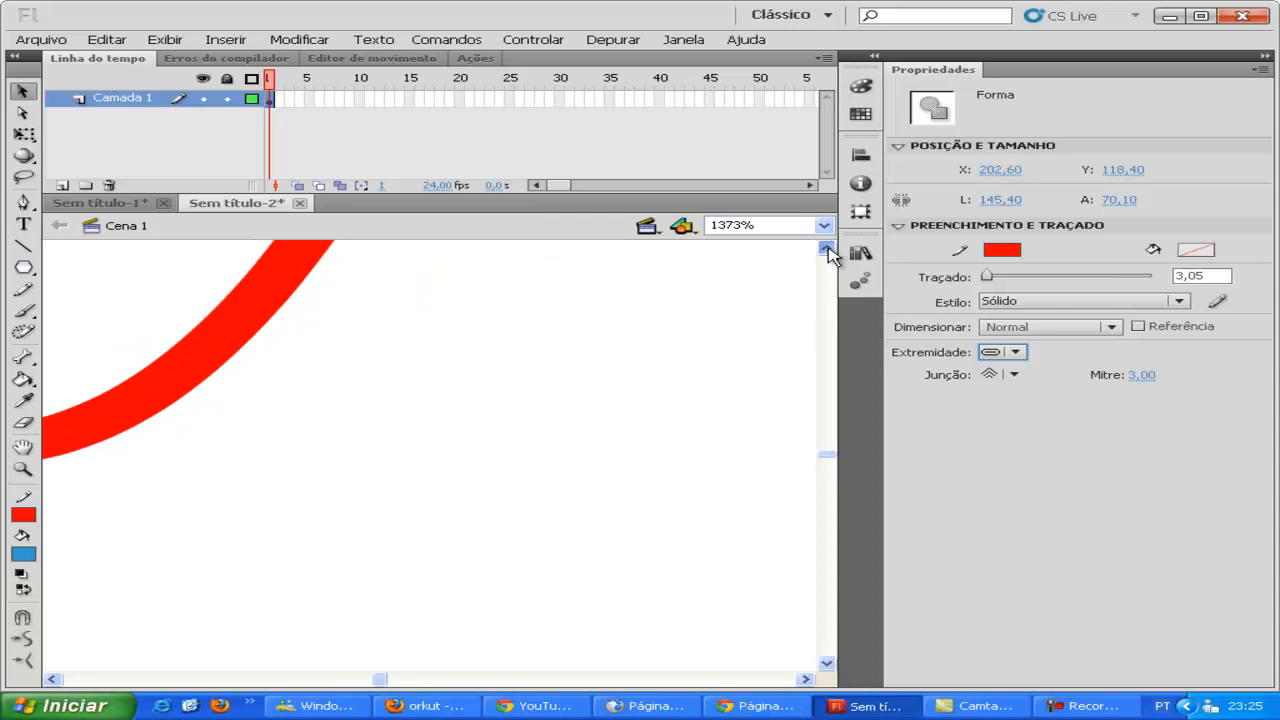
click(827, 250)
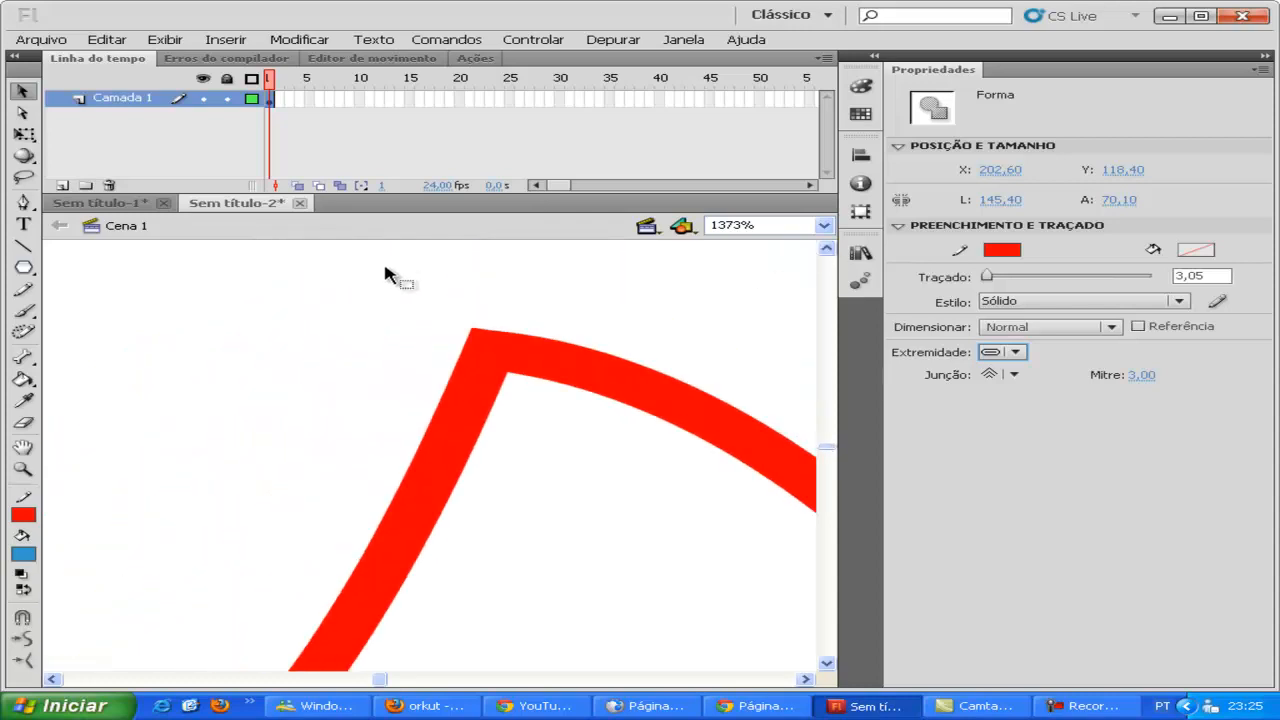
mouse_move(367, 256)
mouse_down()
mouse_move(507, 404)
mouse_move(622, 446)
mouse_up()
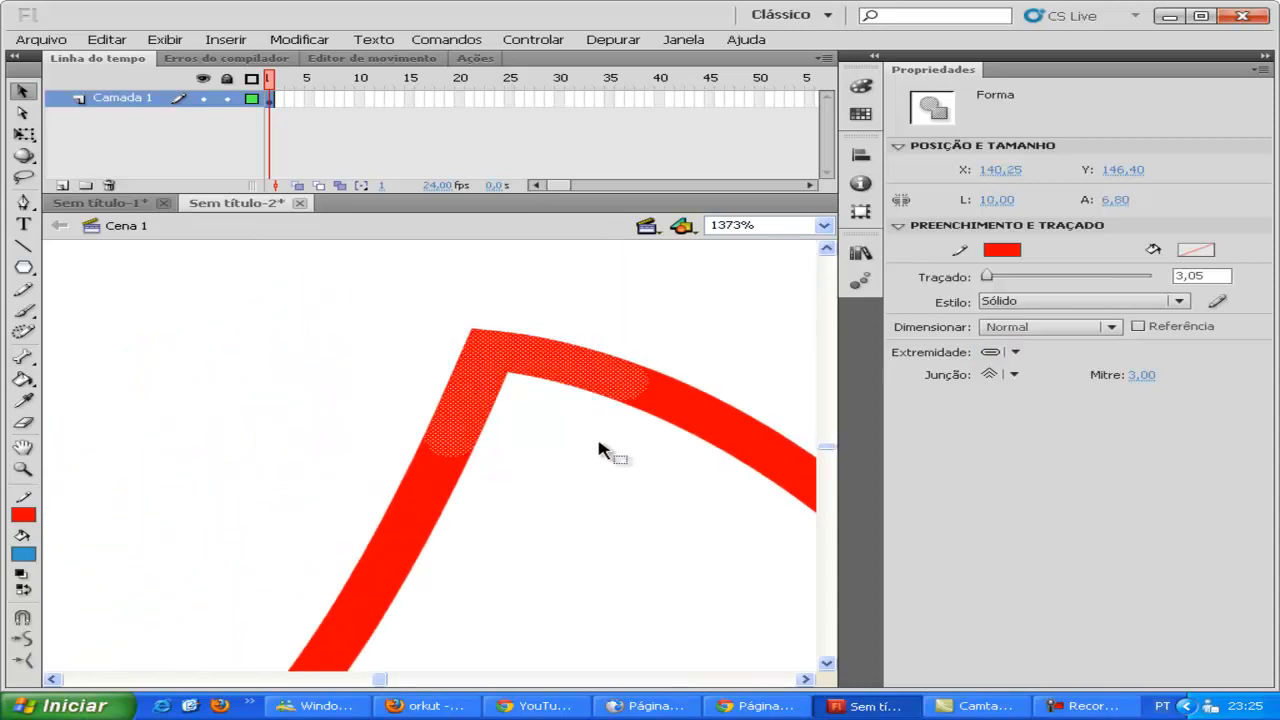
click(1014, 376)
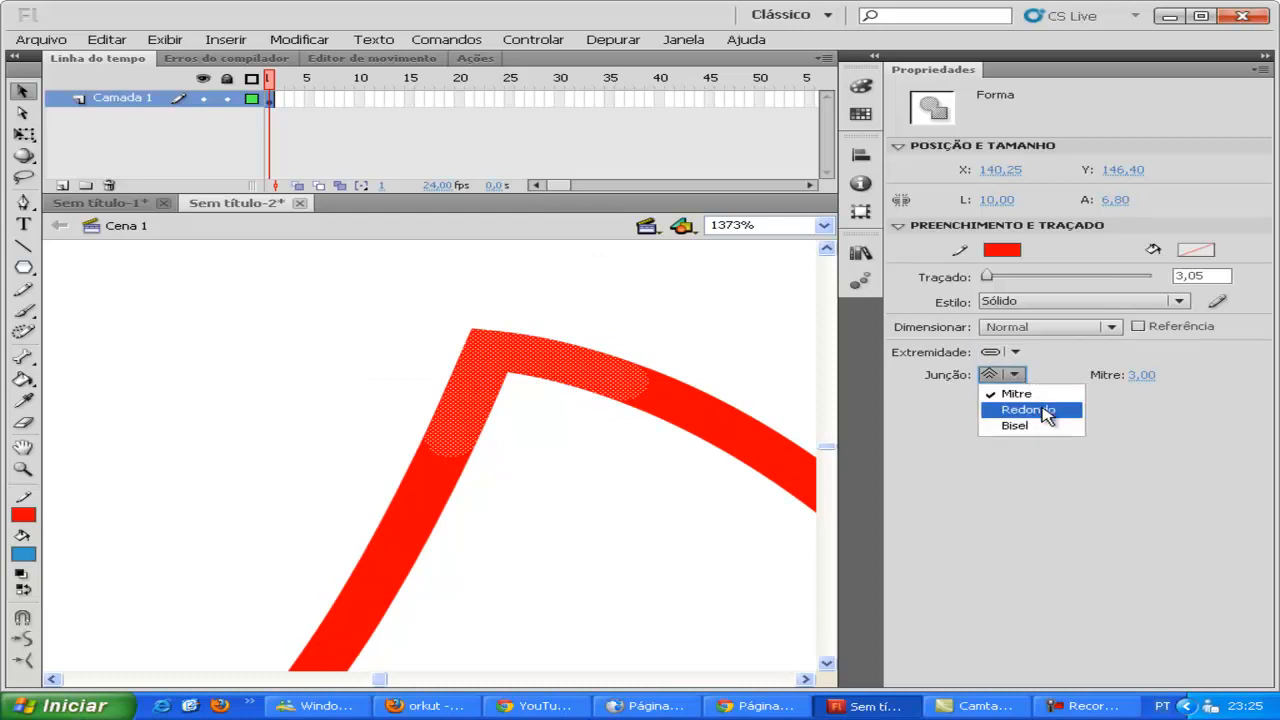
click(1043, 409)
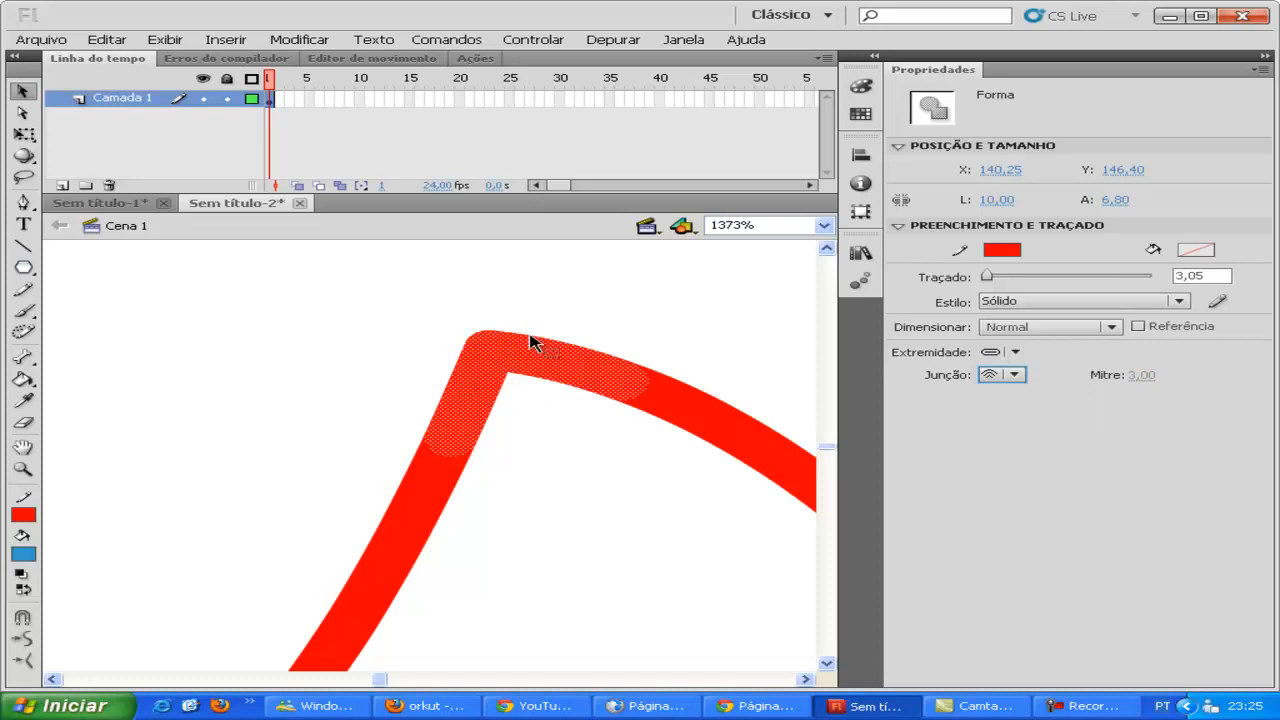
click(1012, 375)
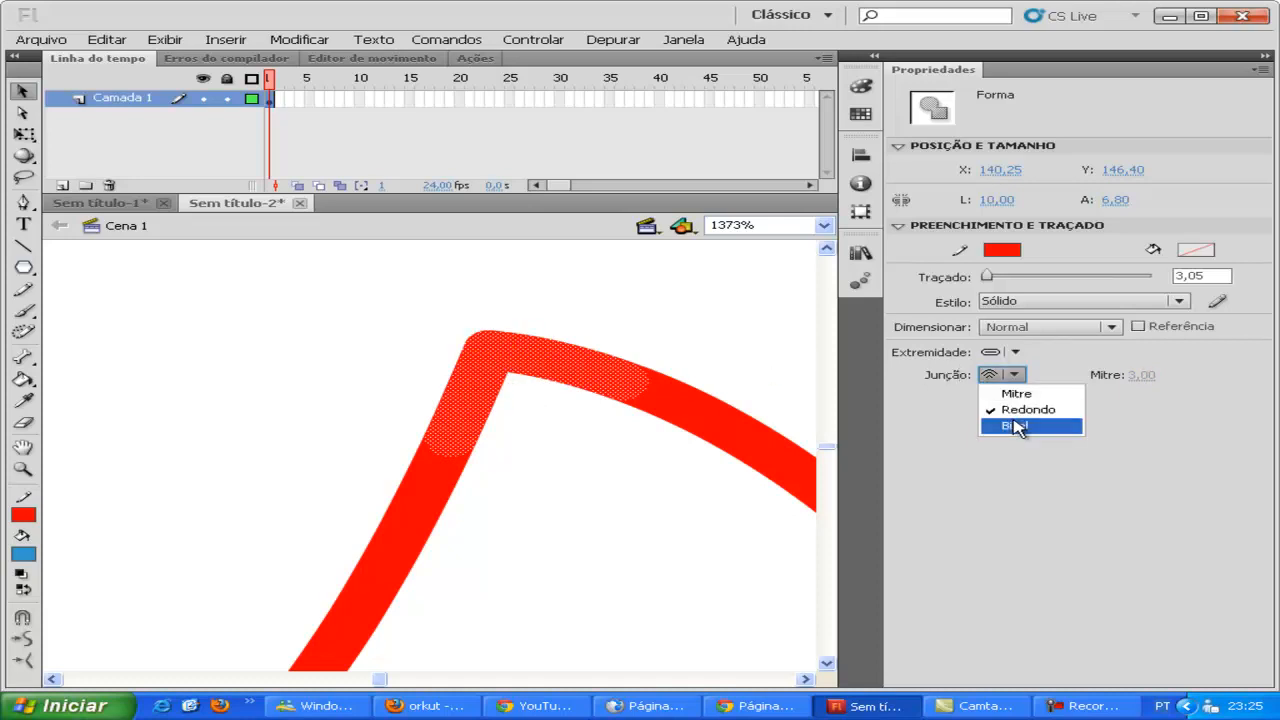
click(1018, 427)
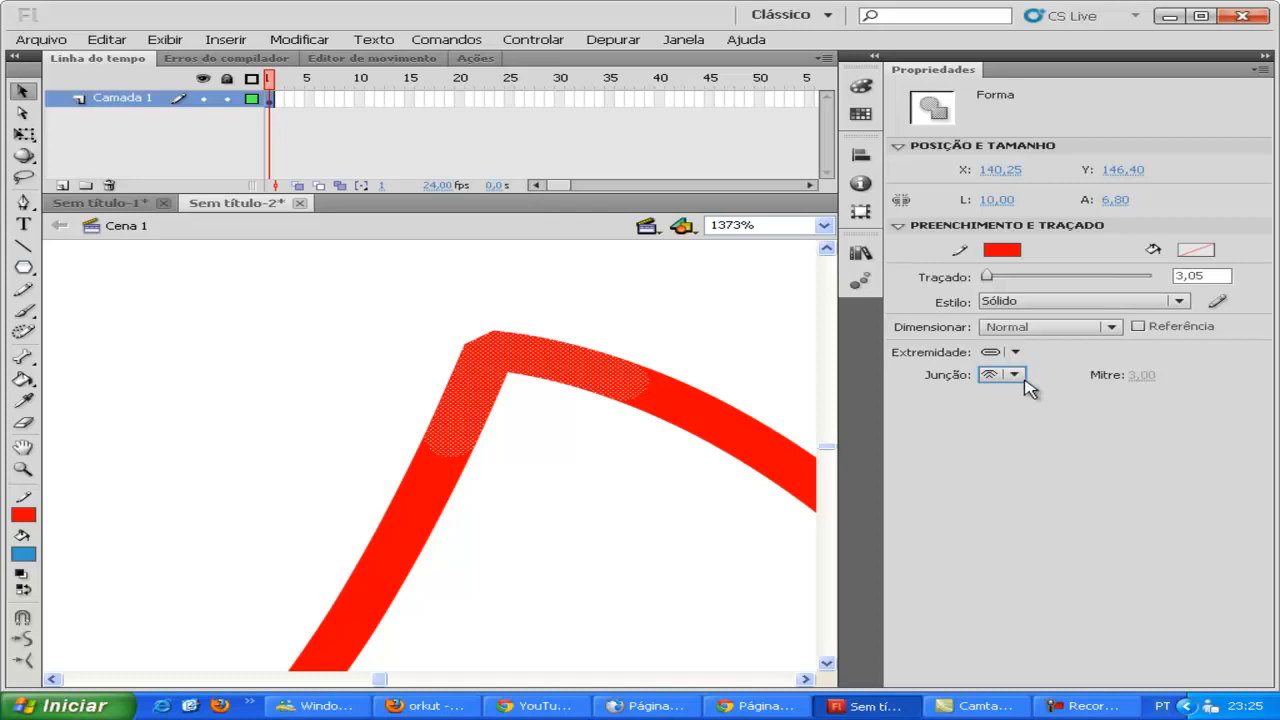
click(1012, 375)
click(1005, 409)
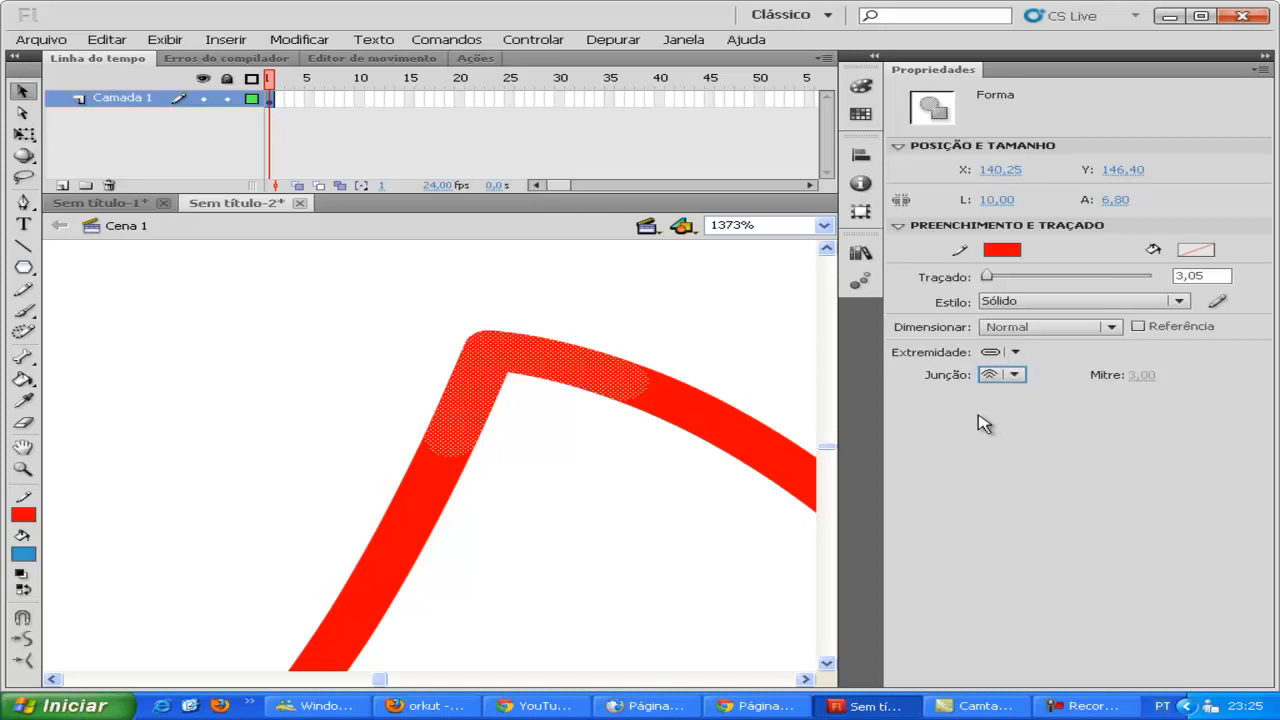